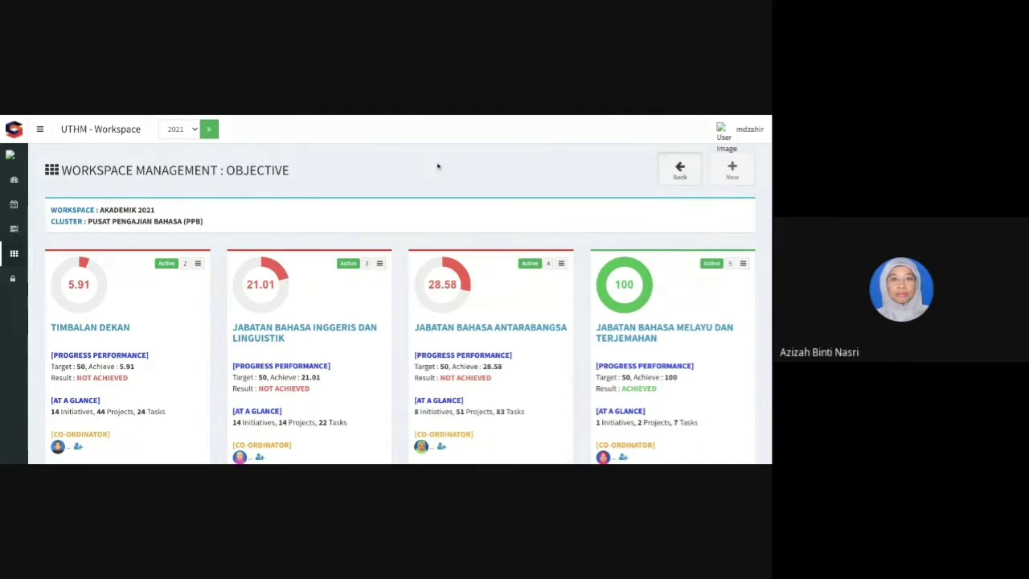
Leave the PPB cluster, open the Fakulti Kejuruteraan Awam dan Alam Bina (FKAAB) cluster, and return to the AKADEMIK 2021 cluster list
click(680, 169)
click(324, 326)
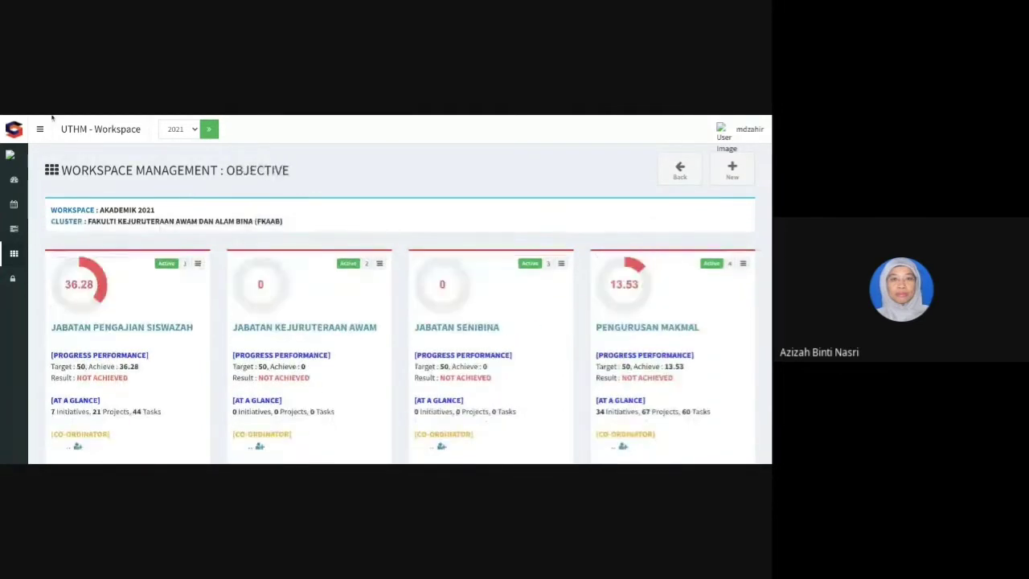
key(alt+Left)
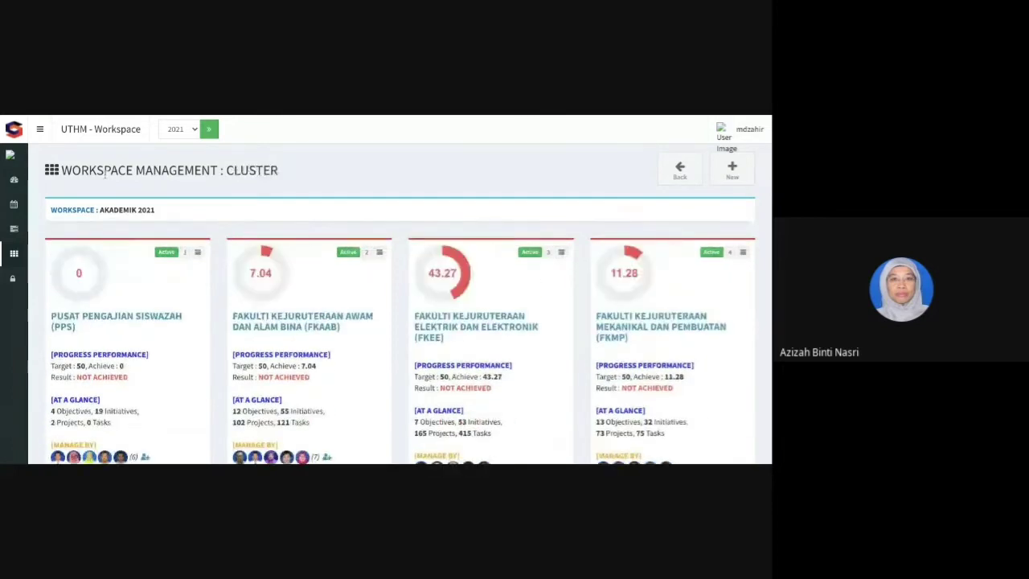
Open the Pusat Pengajian Bahasa (PPB) cluster and its Jabatan Bahasa Antarabangsa objective
scroll(110, 261, down, 10)
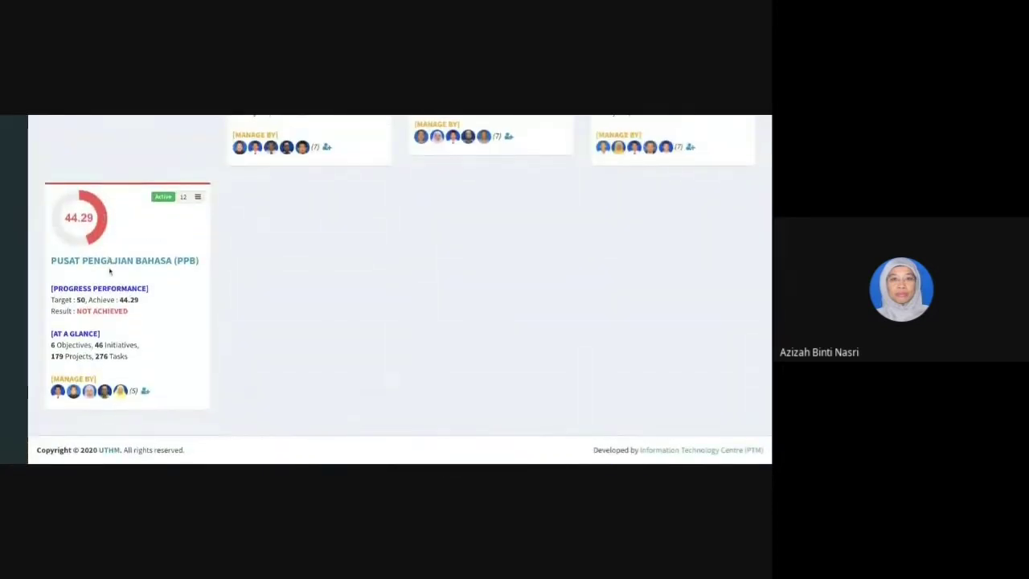
click(110, 261)
scroll(302, 372, down, 3)
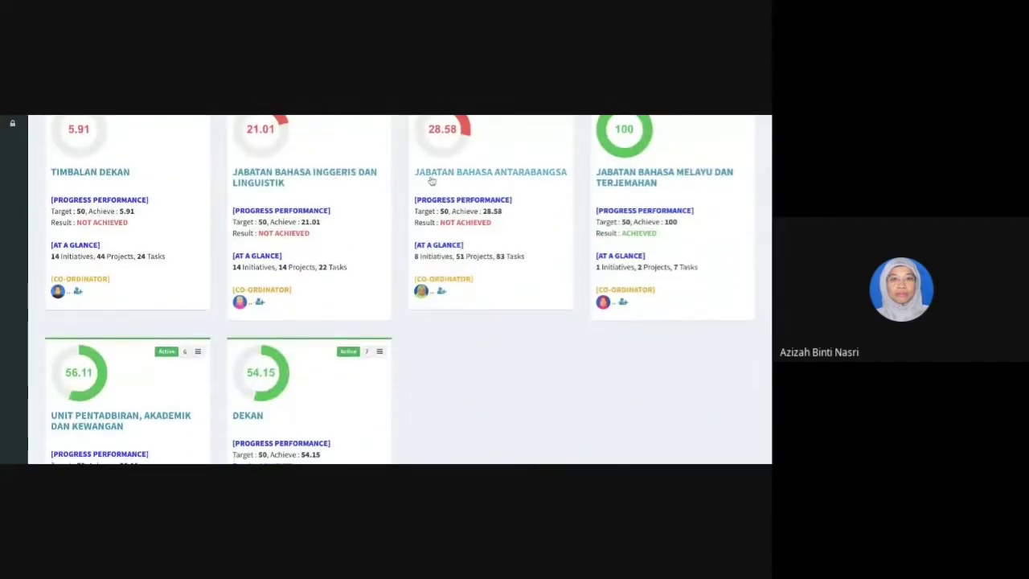
scroll(389, 308, down, 2)
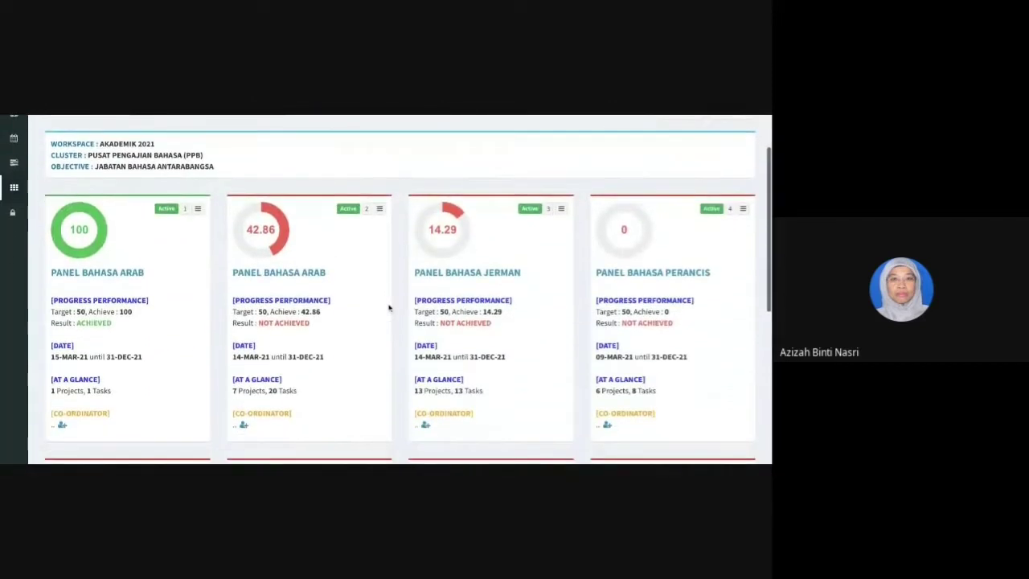
Open the Panel Bahasa Perancis initiative under Jabatan Bahasa Antarabangsa
scroll(390, 307, down, 1)
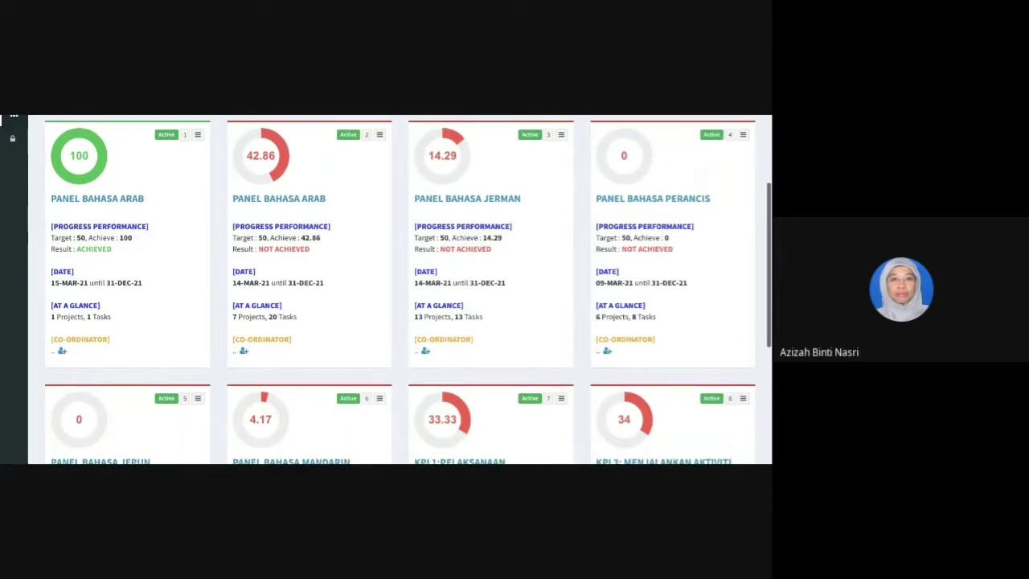
scroll(623, 187, down, 1)
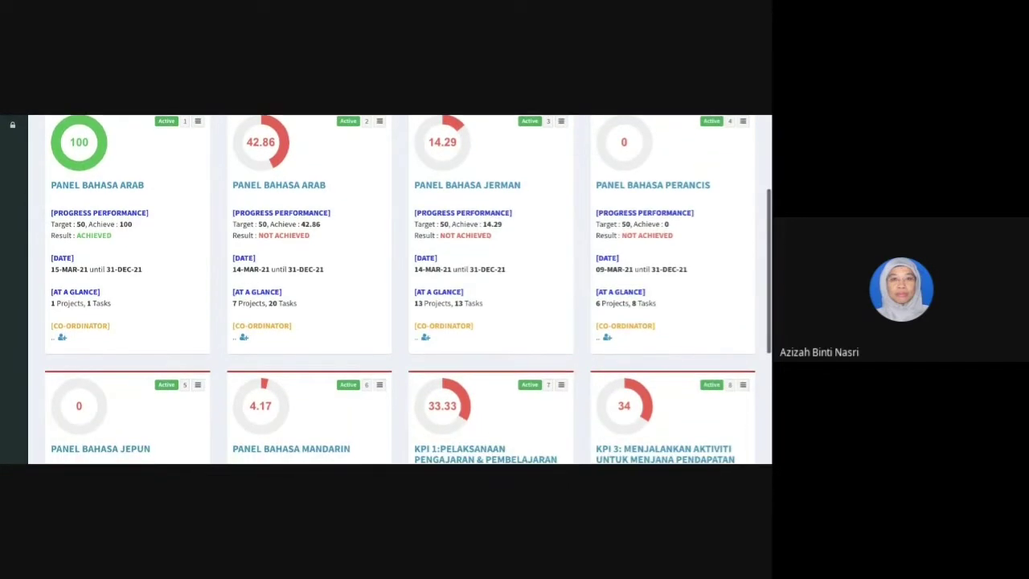
click(622, 186)
Look over the Panel Bahasa Perancis project list and open the first project, KPI 1/2021: (1.1.3)
scroll(540, 291, down, 3)
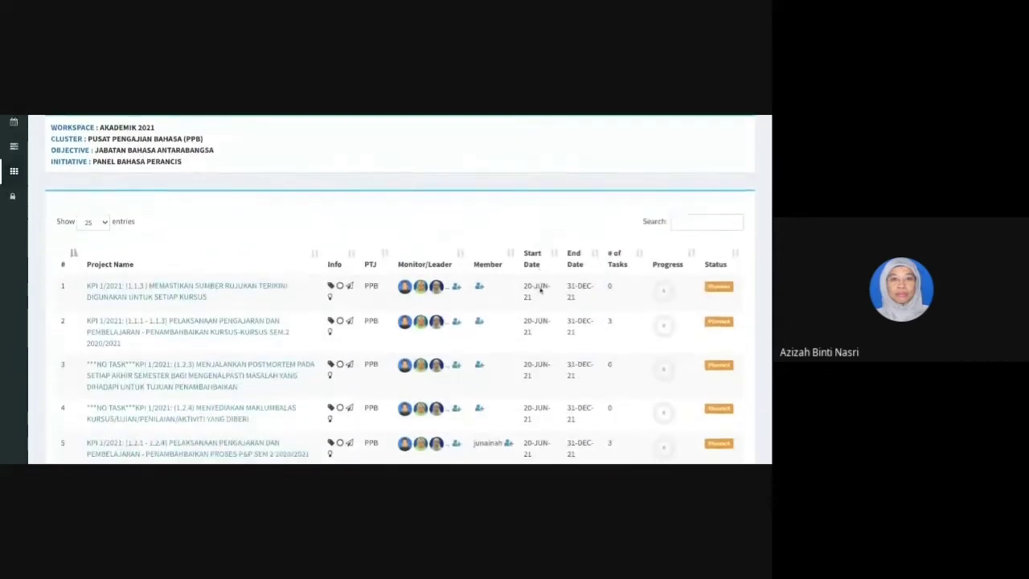
scroll(540, 291, up, 1)
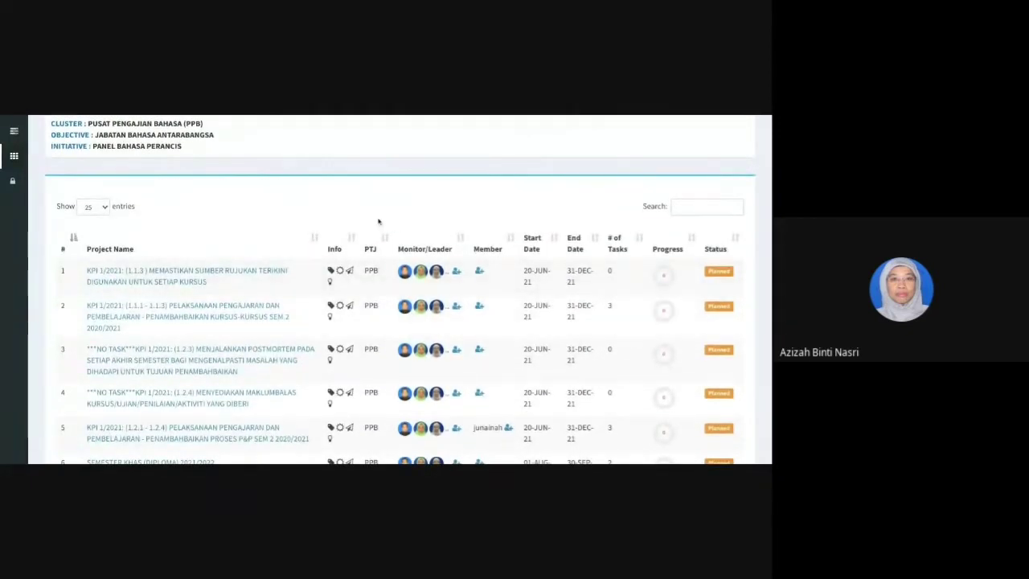
scroll(379, 223, down, 1)
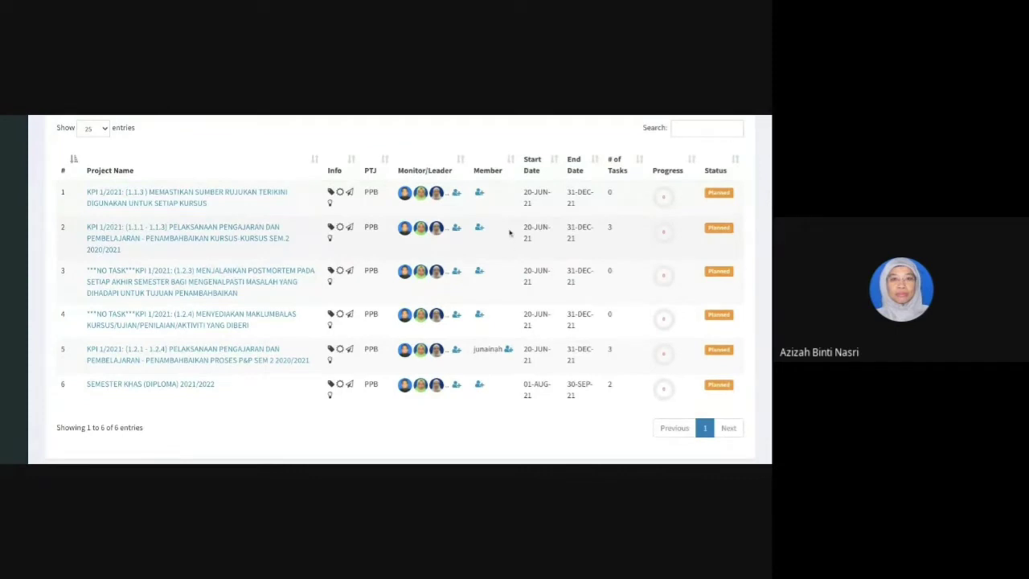
click(201, 198)
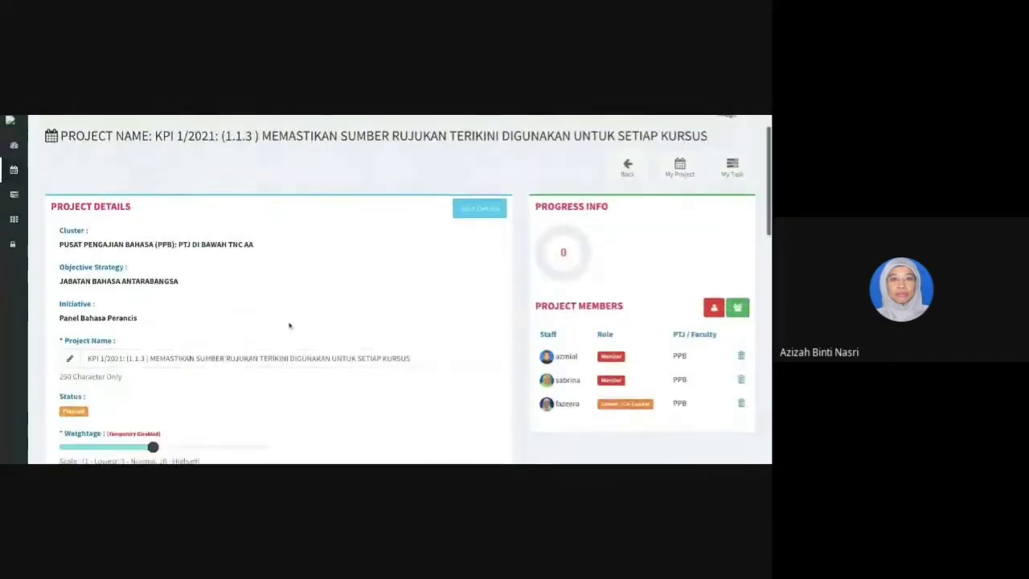
Examine the KPI 1/2021: (1.1.3) project's details, members, expected outcomes, tasks list and activity logs
scroll(290, 325, down, 2)
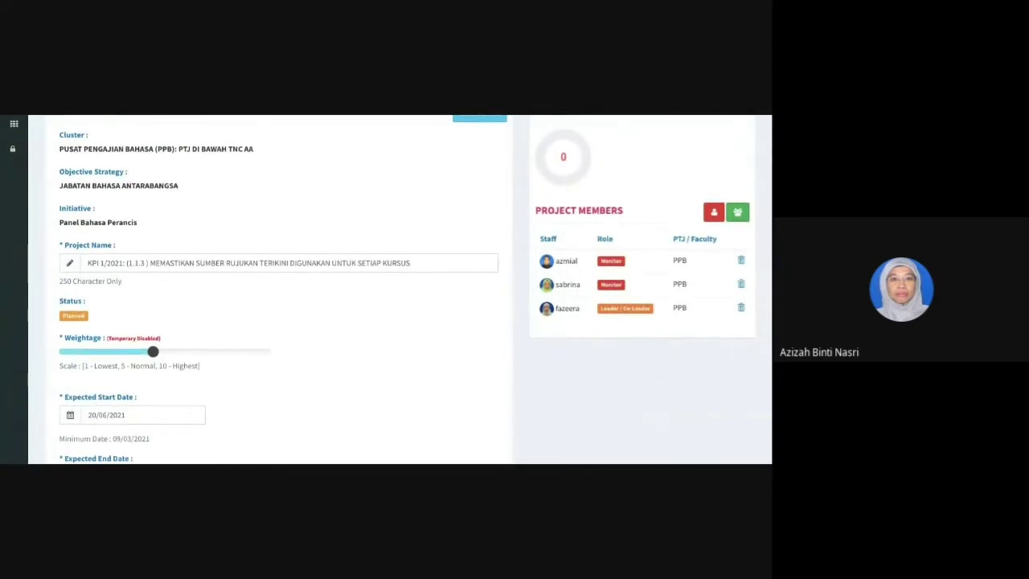
scroll(400, 289, down, 15)
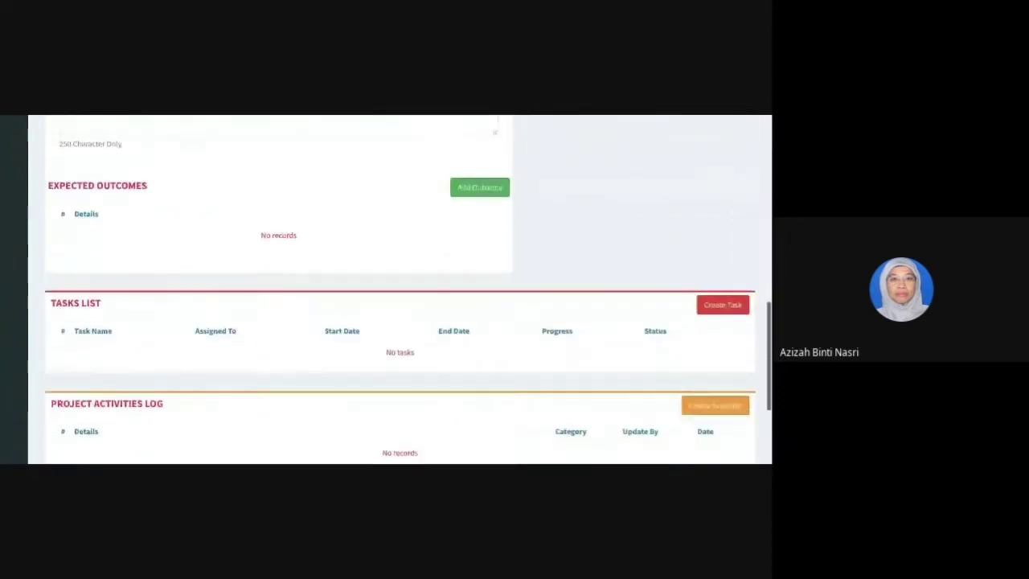
scroll(399, 289, down, 2)
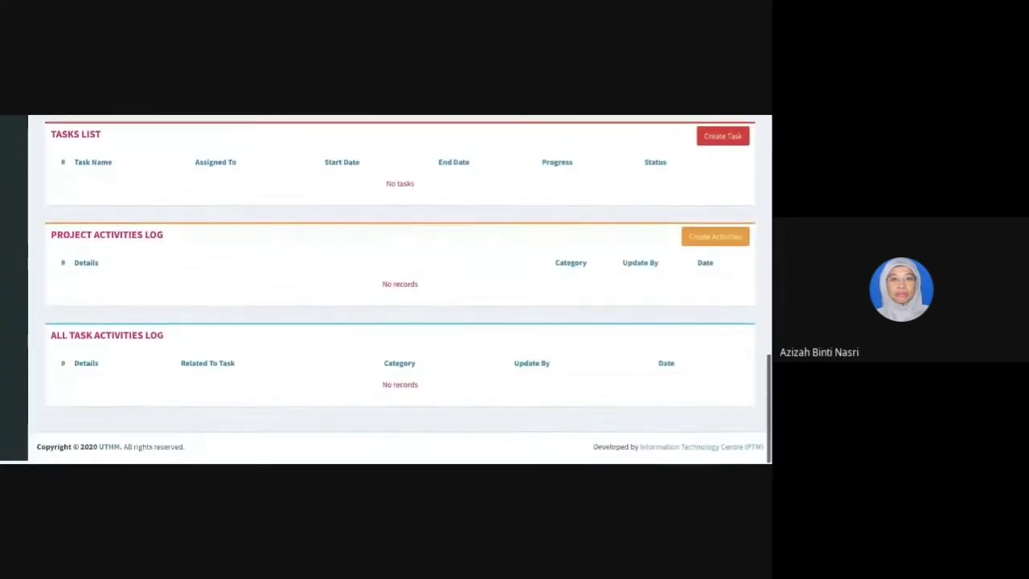
scroll(400, 290, up, 5)
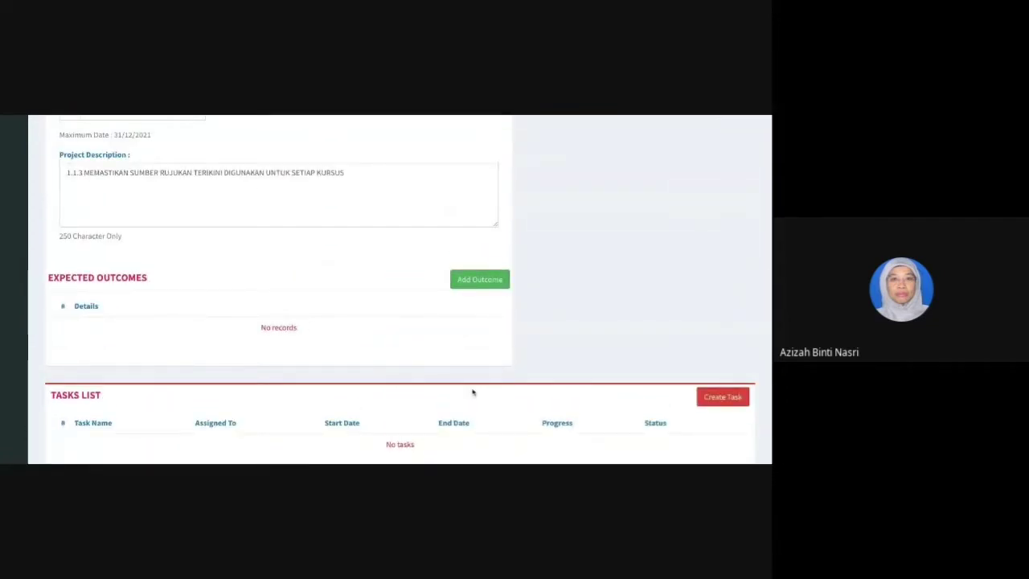
scroll(473, 392, up, 6)
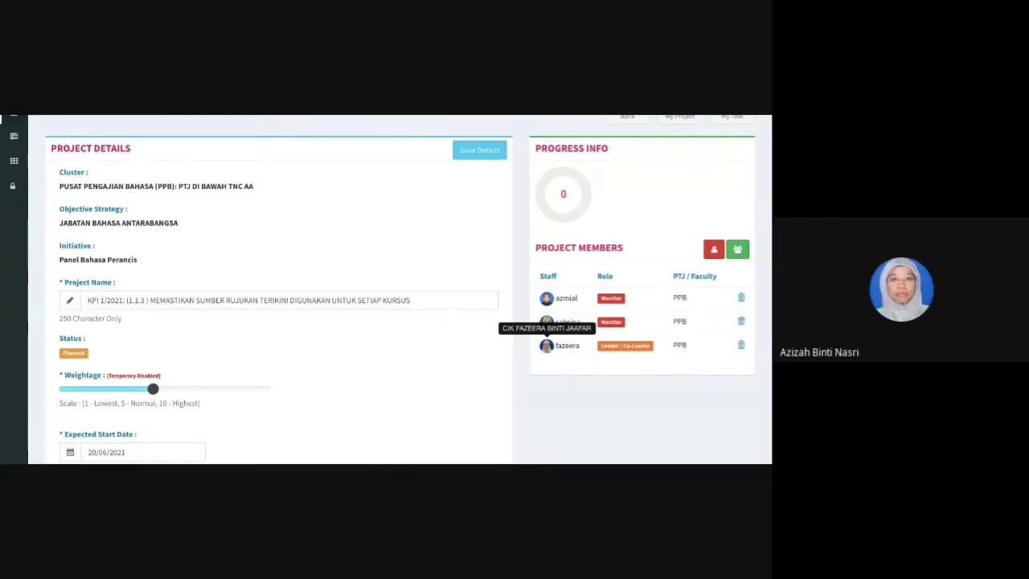
scroll(547, 346, down, 10)
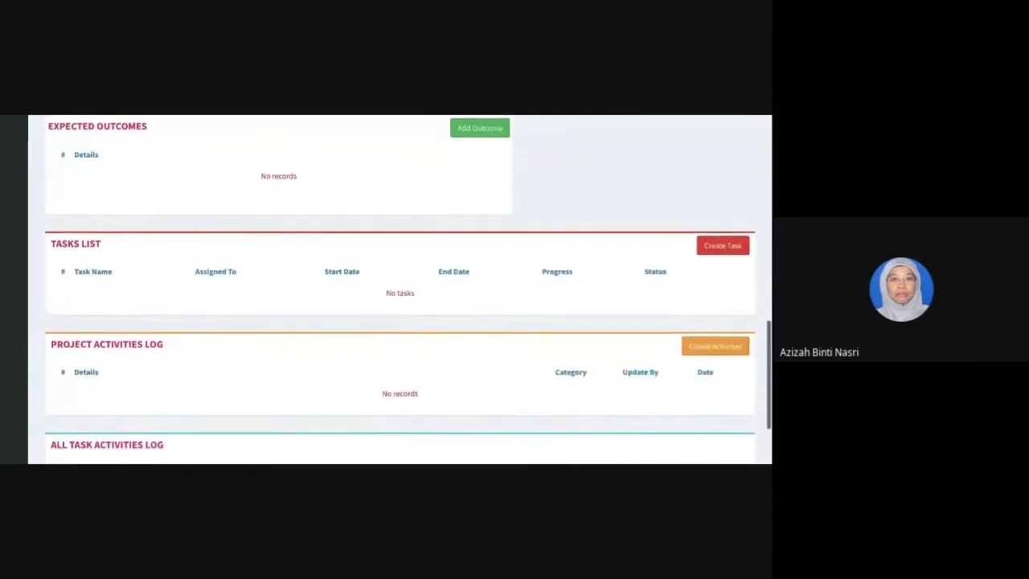
Open the form for adding a new task to the project's tasks list and cancel it without submitting
scroll(400, 289, up, 1)
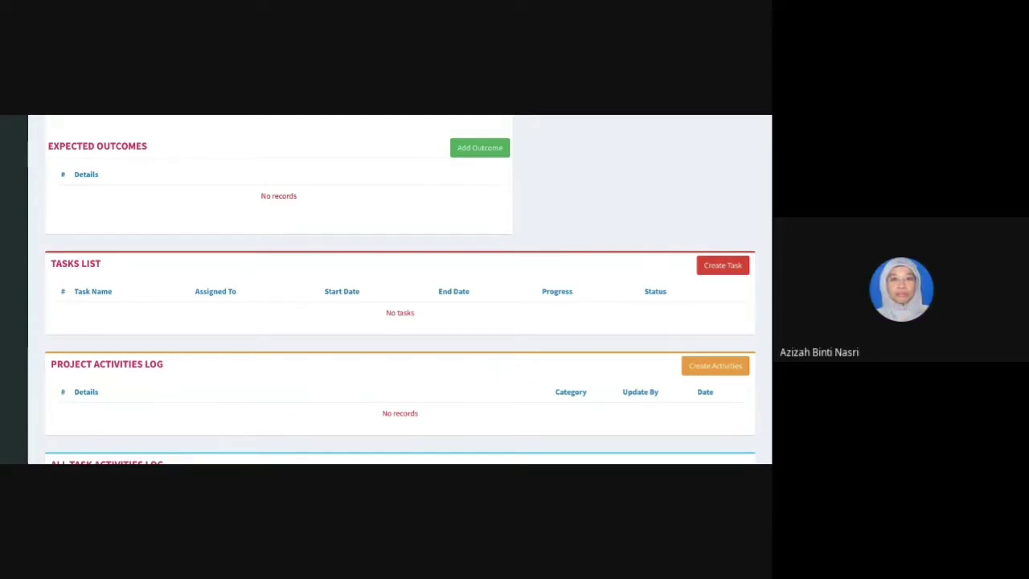
click(723, 268)
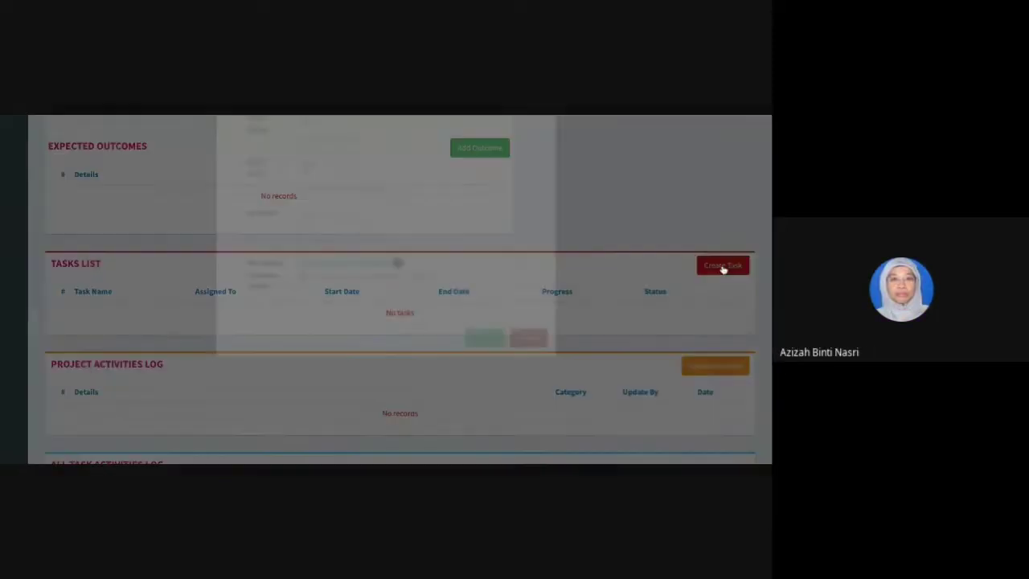
click(473, 185)
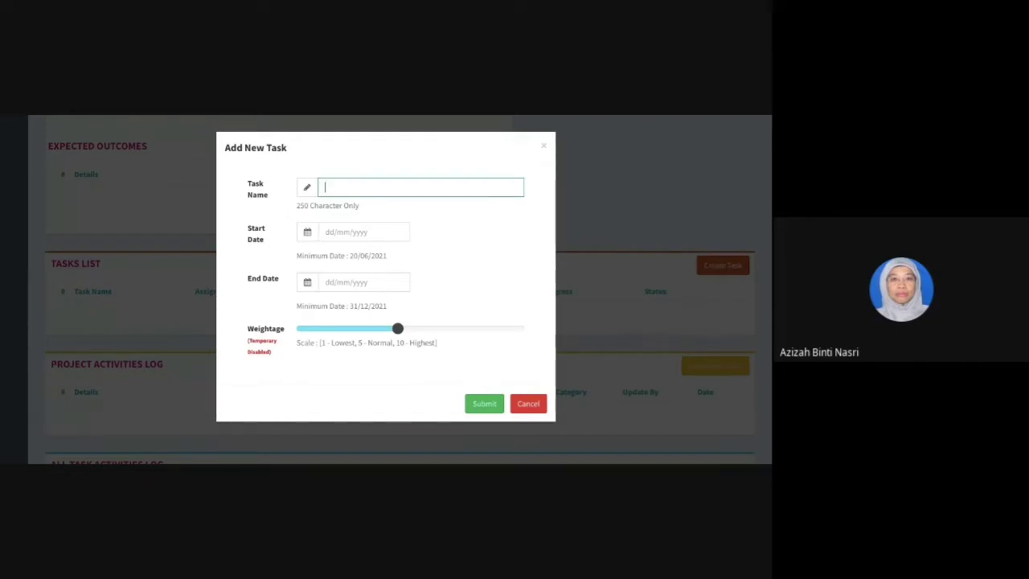
click(529, 405)
scroll(536, 406, down, 1)
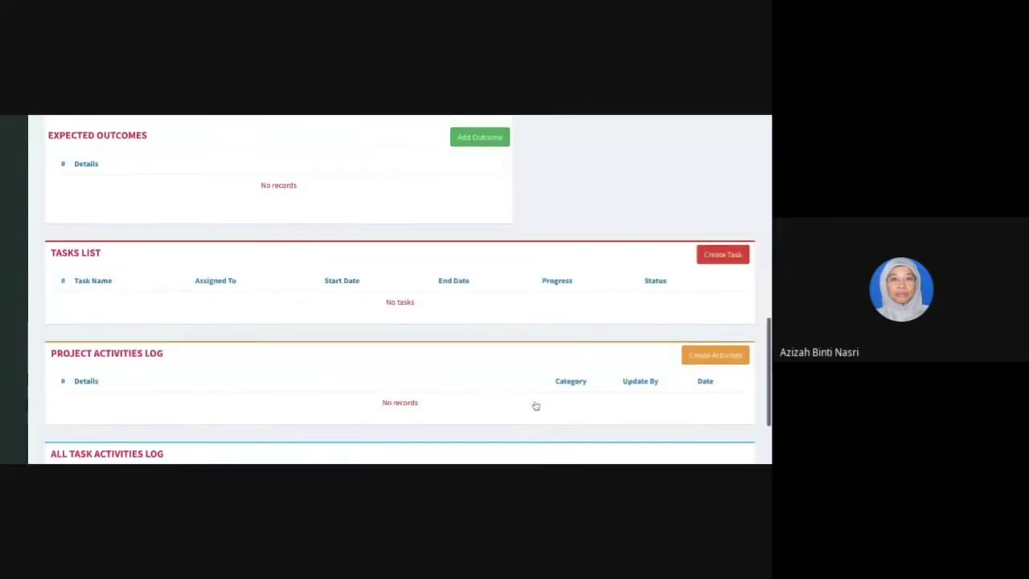
Look over the remaining project sections and go back to the Jabatan Bahasa Antarabangsa initiatives
scroll(703, 333, down, 1)
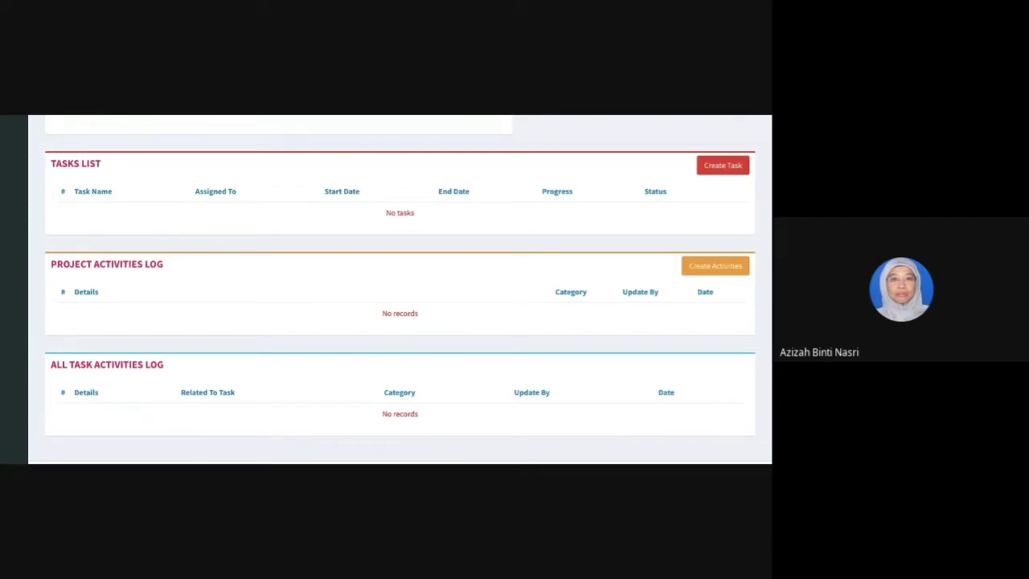
scroll(399, 289, up, 10)
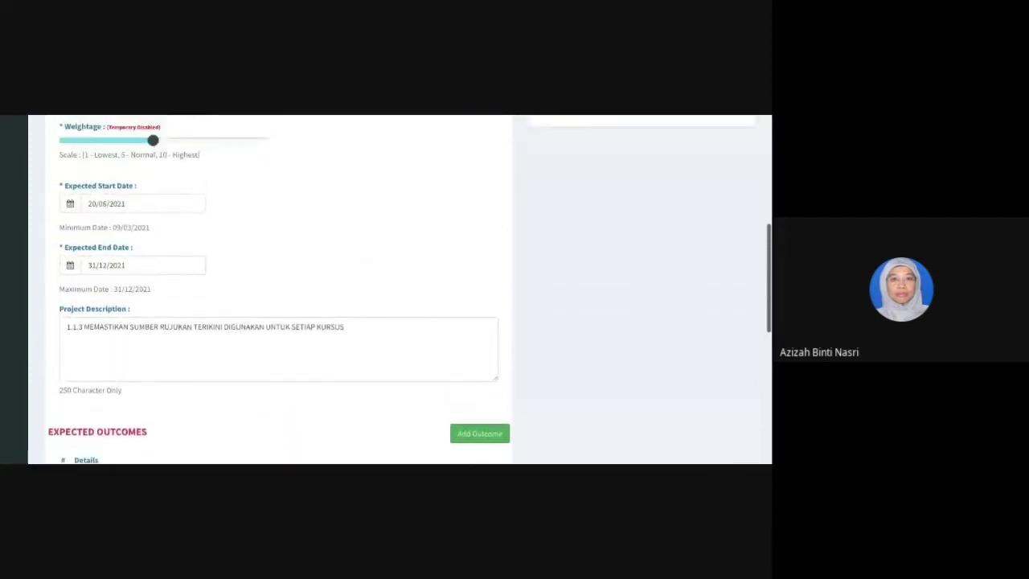
scroll(572, 197, up, 3)
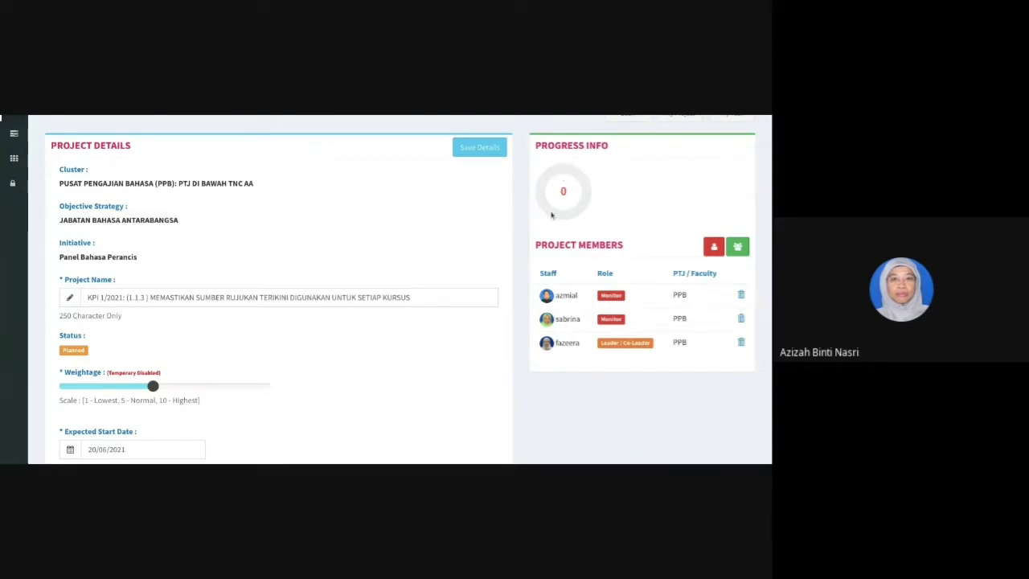
scroll(546, 216, up, 3)
click(628, 201)
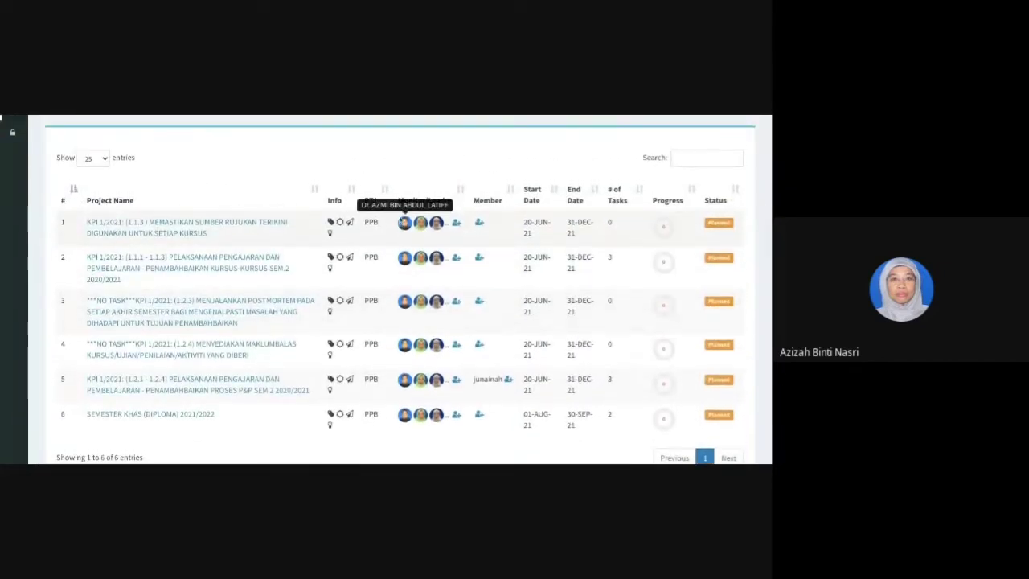
scroll(434, 206, up, 3)
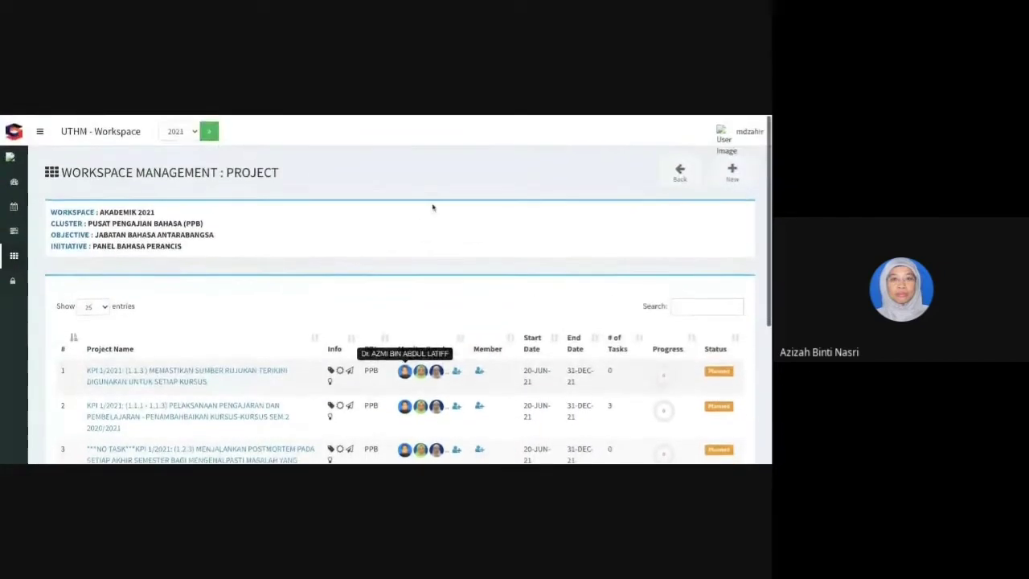
click(671, 176)
Open the first Panel Bahasa Arab initiative and its Modul Transliterasi project
scroll(410, 247, down, 2)
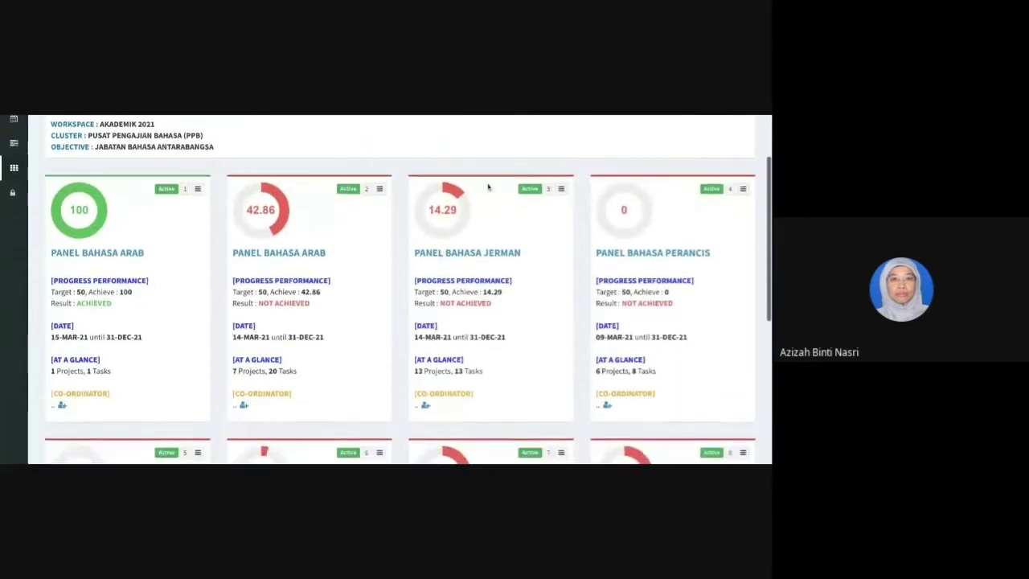
scroll(361, 250, down, 1)
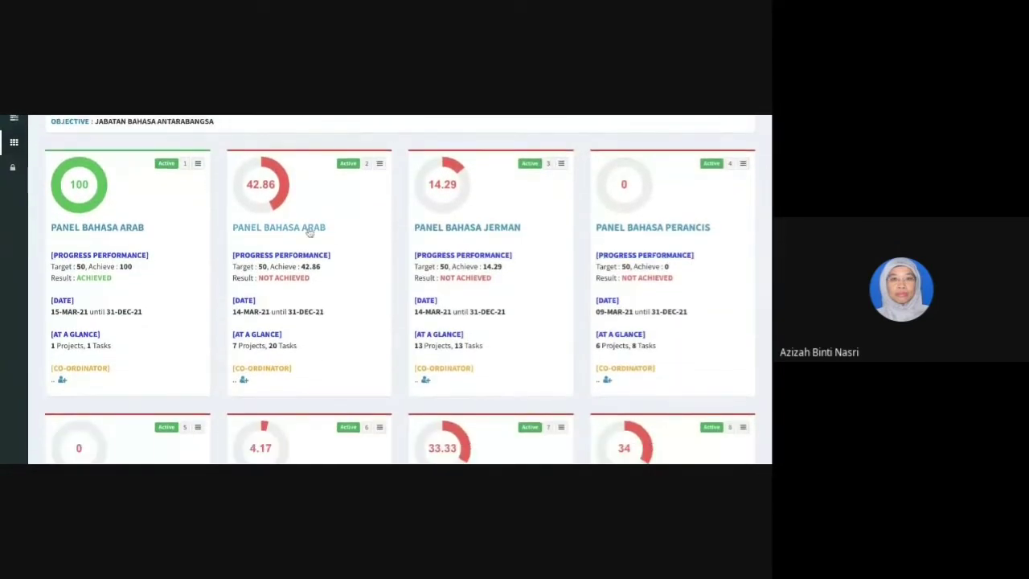
click(135, 230)
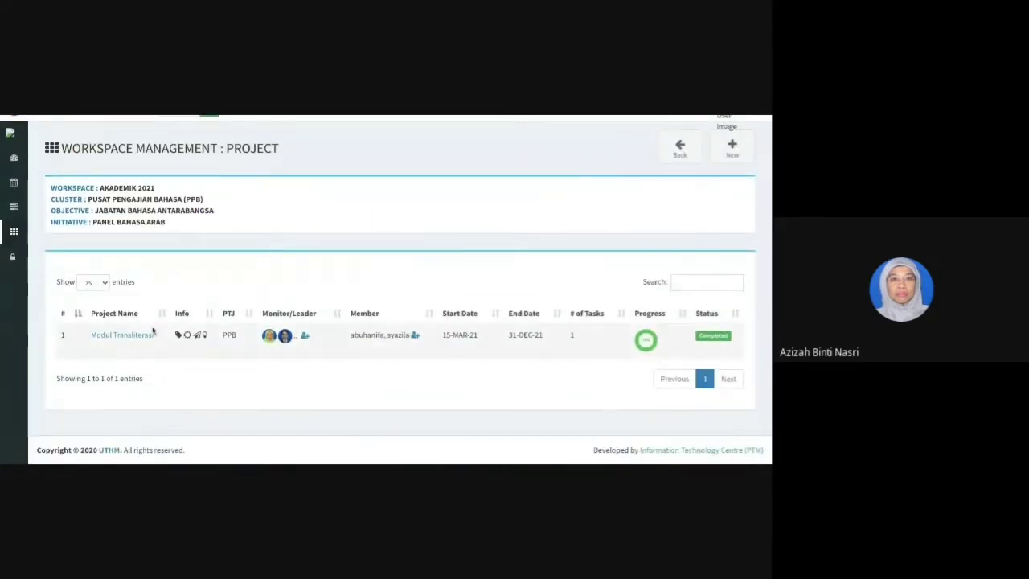
click(139, 337)
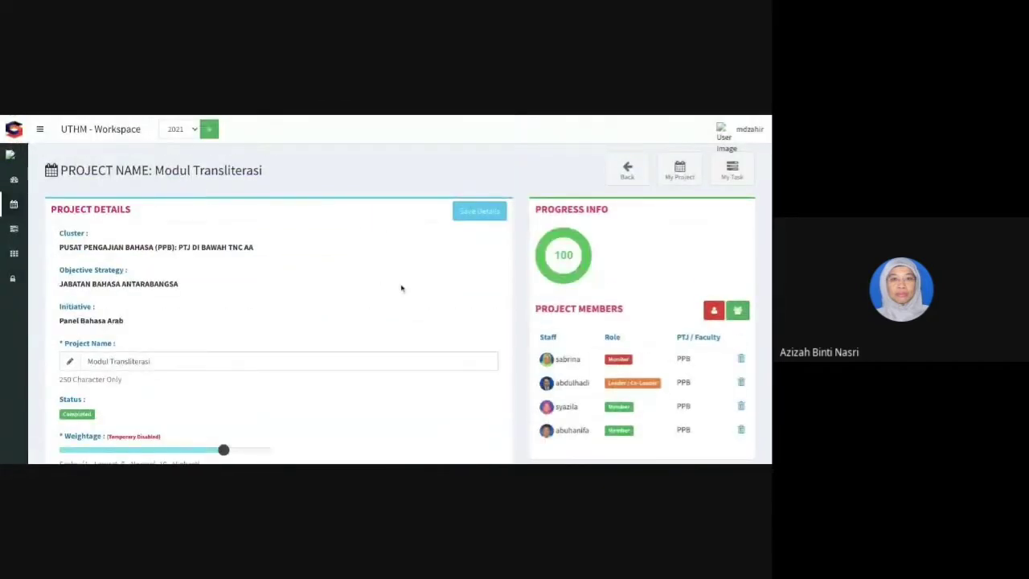
Examine the Modul Transliterasi project's details, members, tasks list and project activities log
scroll(402, 287, down, 3)
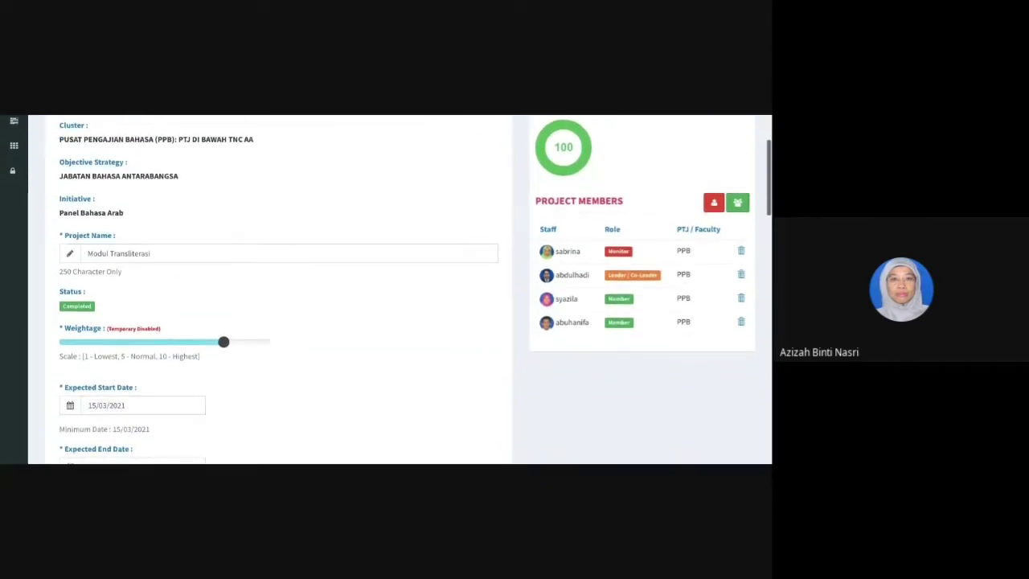
scroll(489, 228, up, 1)
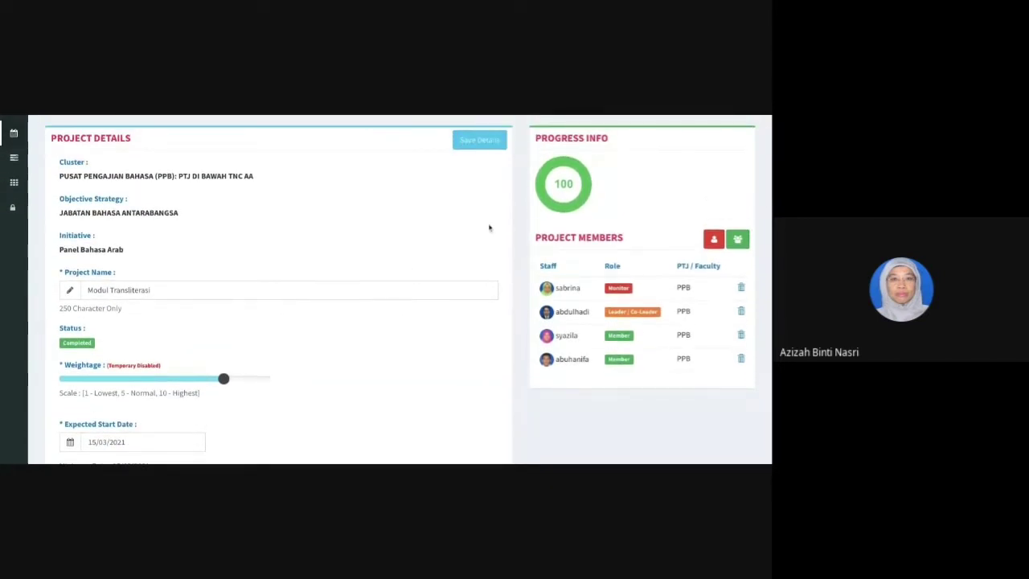
scroll(487, 235, down, 1)
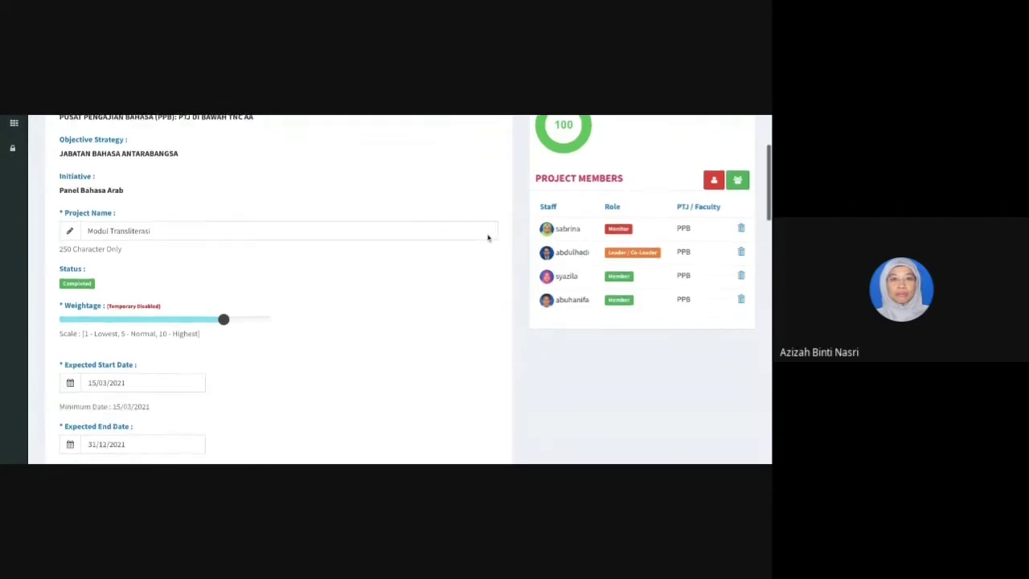
scroll(487, 236, down, 15)
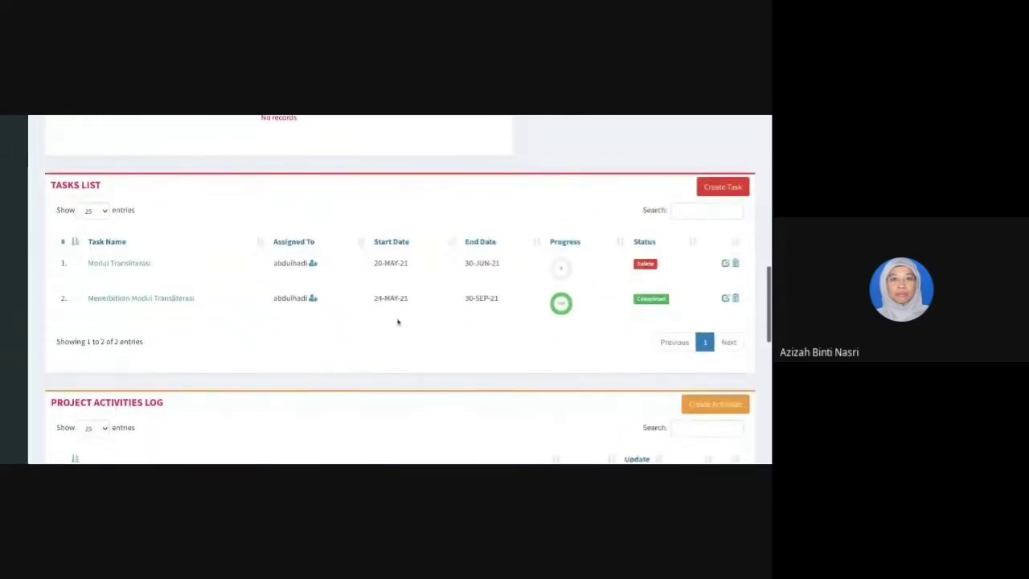
scroll(317, 315, down, 1)
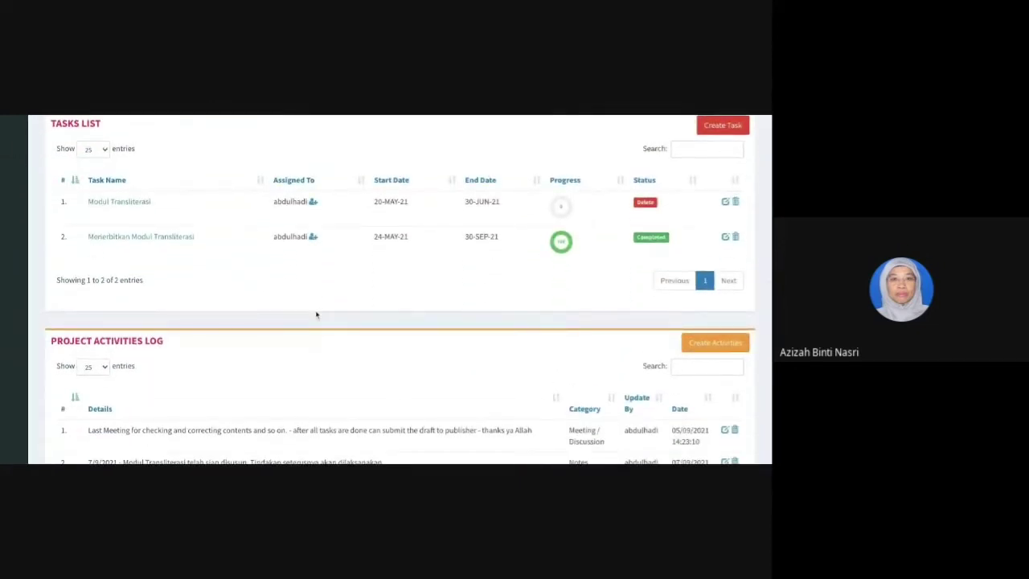
Open the Menerbitkan Modul Transliterasi task from the project's tasks list
scroll(317, 314, up, 1)
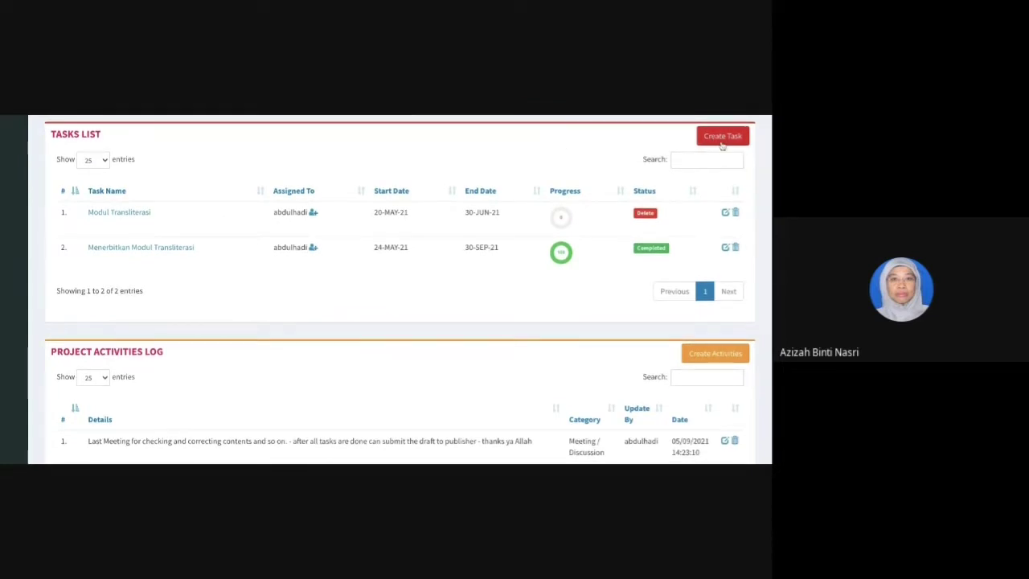
mouse_move(563, 254)
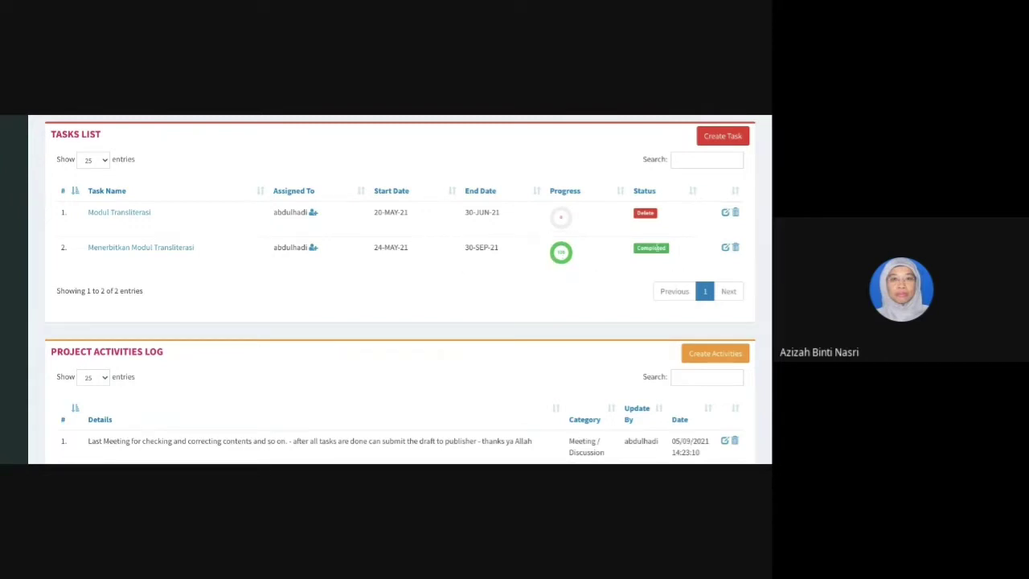
scroll(196, 279, down, 1)
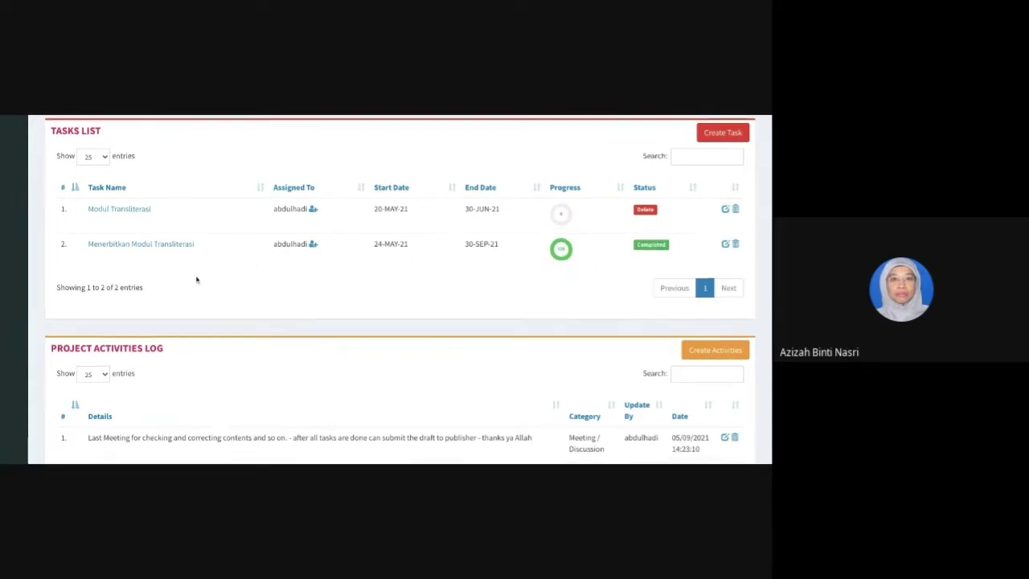
scroll(195, 278, down, 3)
scroll(195, 279, up, 3)
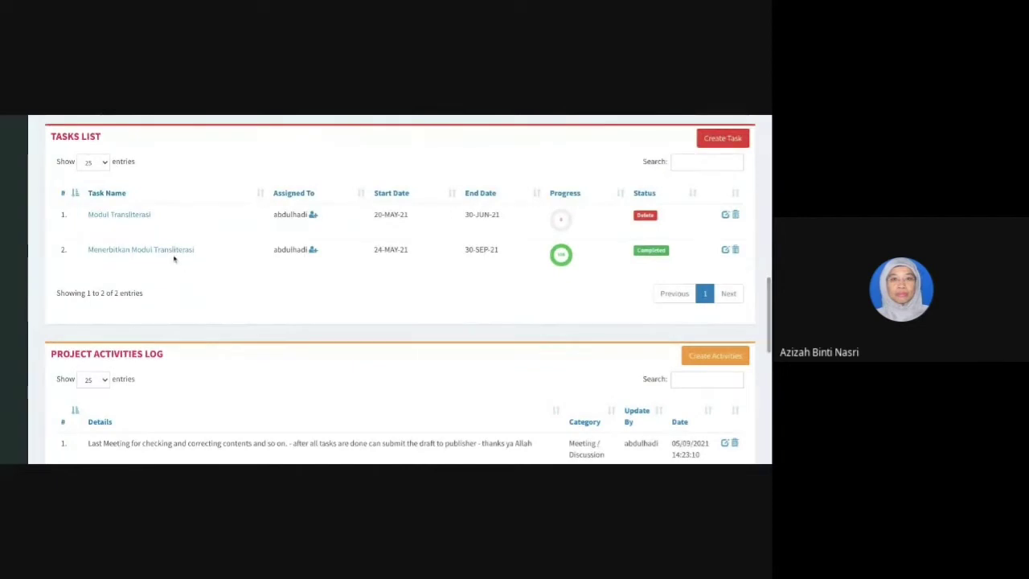
click(169, 253)
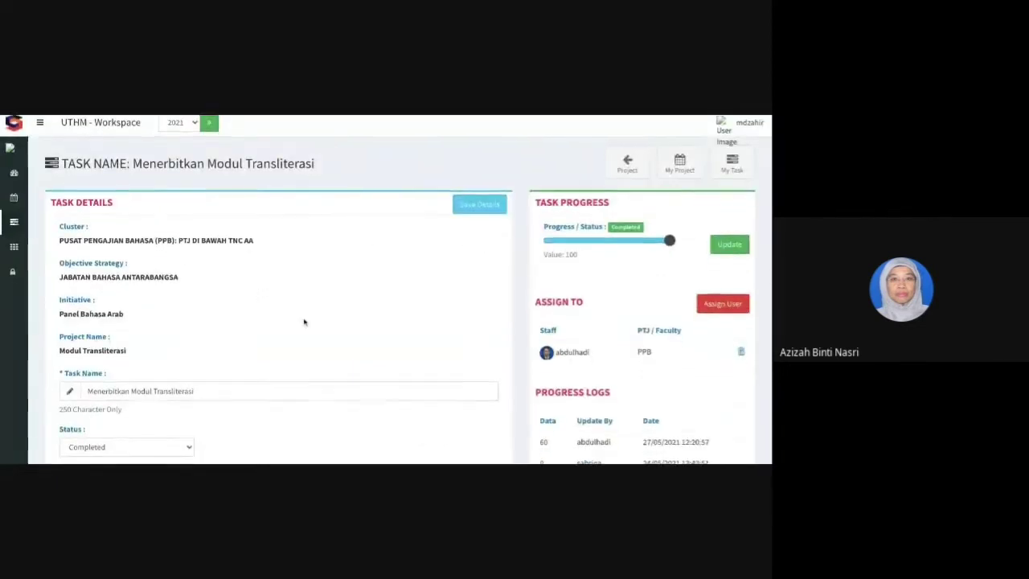
Examine the Menerbitkan Modul Transliterasi task's details, progress, assigned staff, progress logs and task activities log
scroll(304, 321, down, 1)
scroll(429, 282, down, 1)
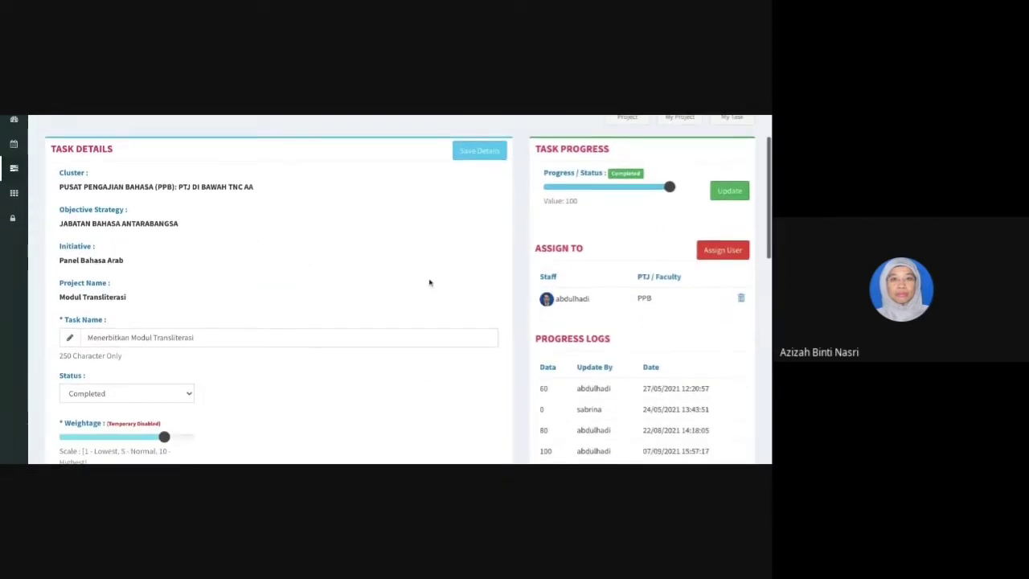
mouse_move(670, 189)
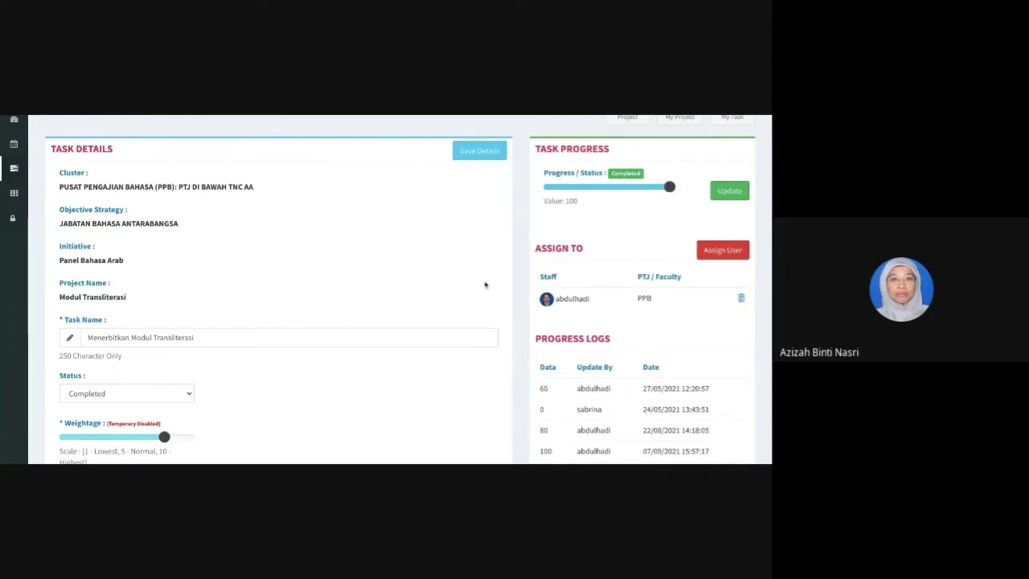
scroll(485, 285, down, 1)
scroll(400, 290, down, 2)
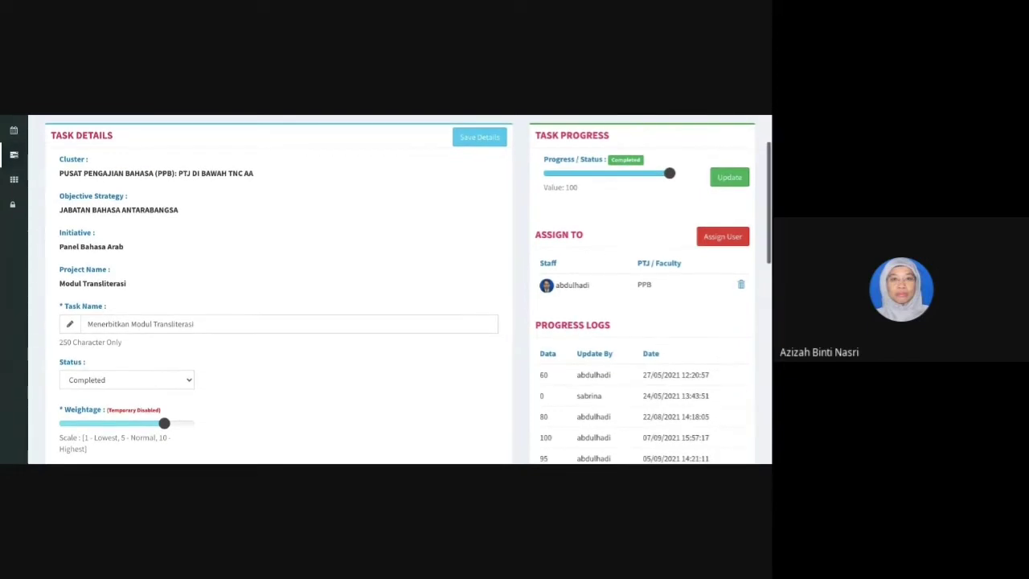
scroll(399, 289, up, 2)
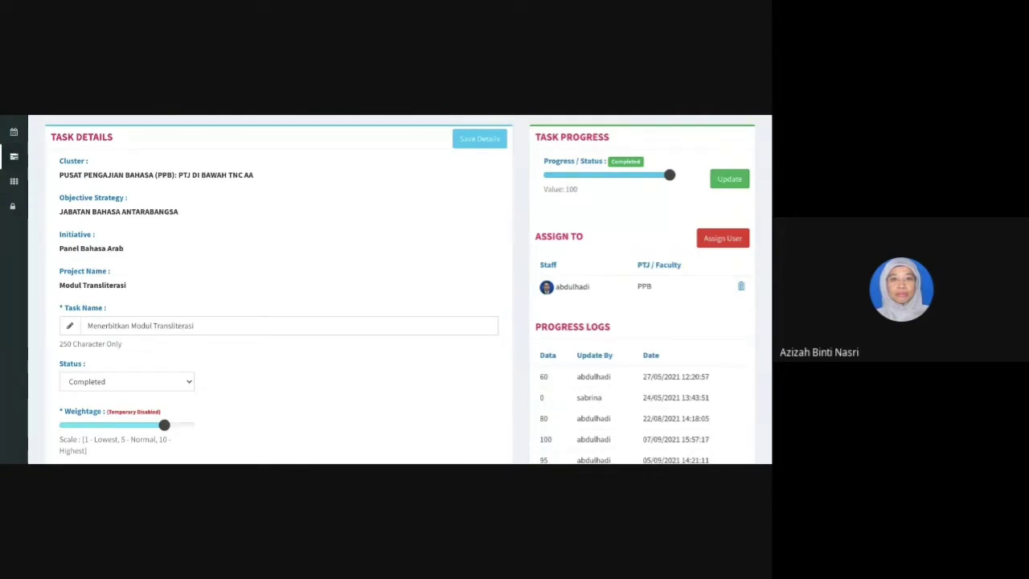
scroll(642, 256, down, 3)
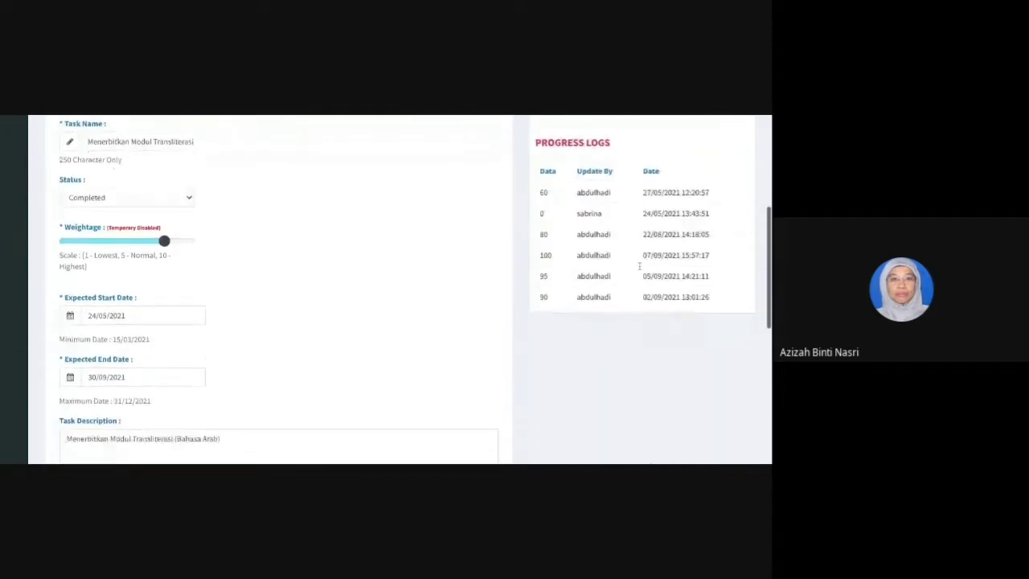
scroll(640, 265, down, 5)
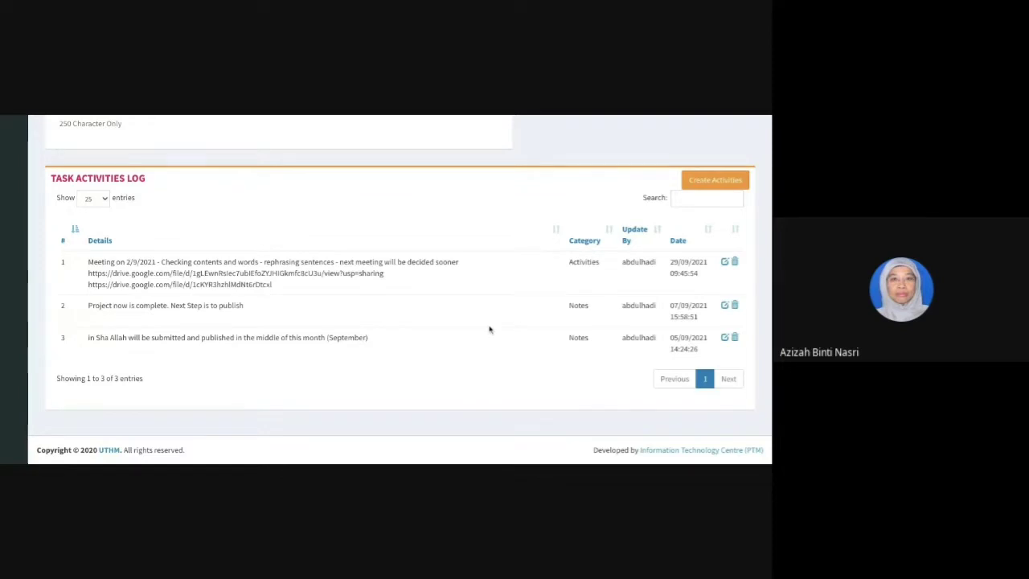
scroll(489, 329, up, 10)
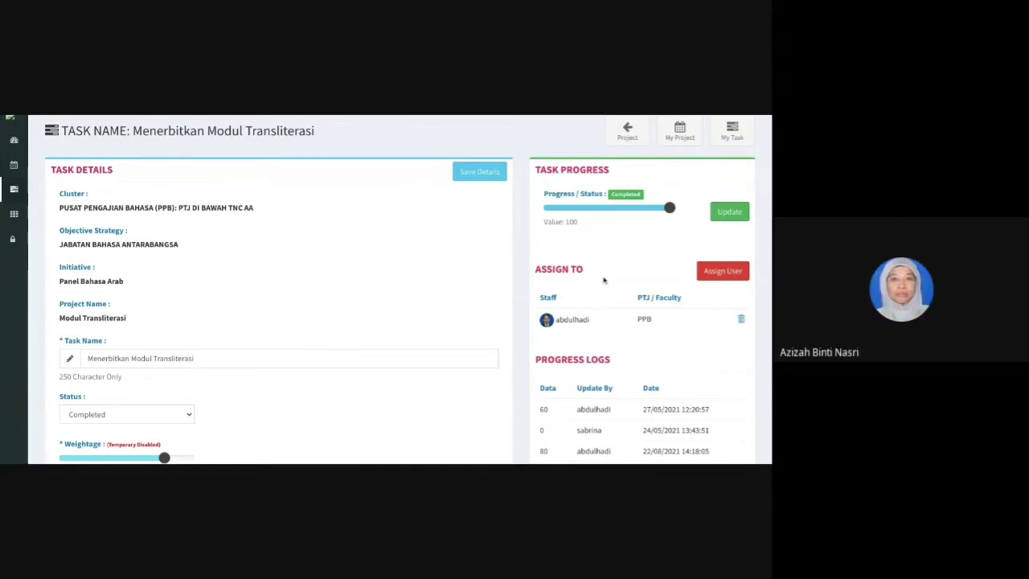
mouse_move(668, 217)
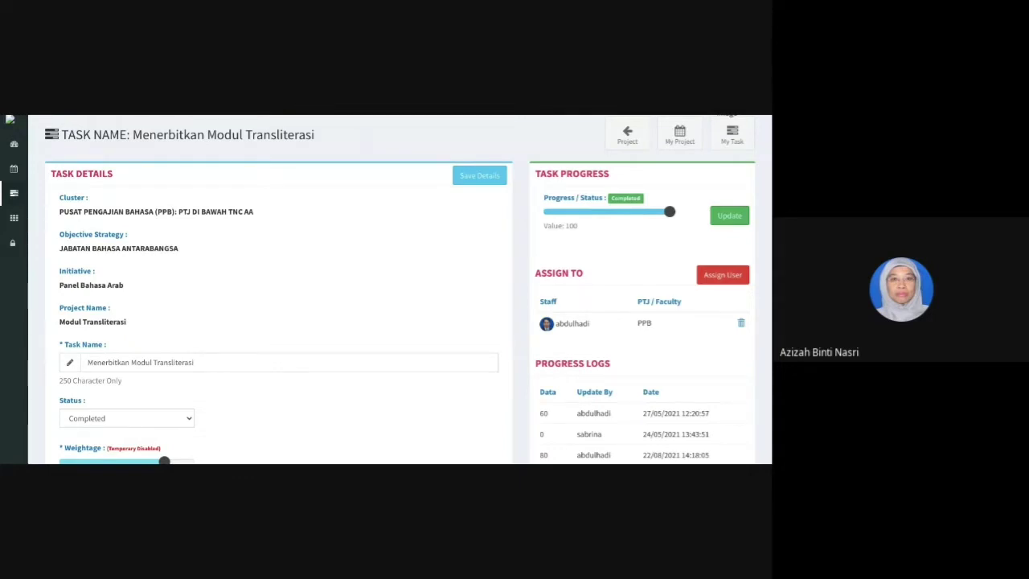
Return to the Modul Transliterasi project and check its overall progress against the tasks in its tasks list
click(628, 136)
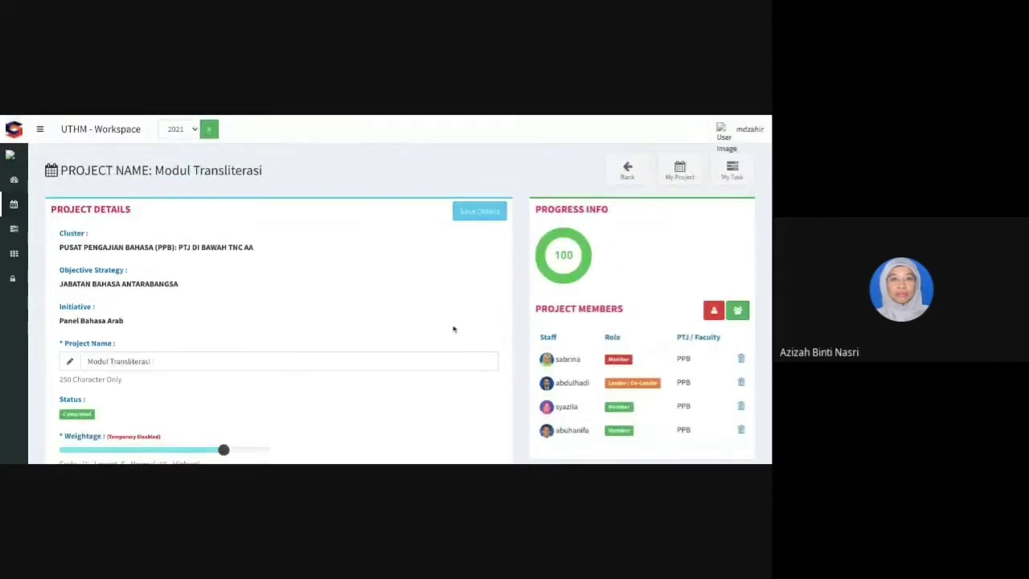
mouse_move(564, 254)
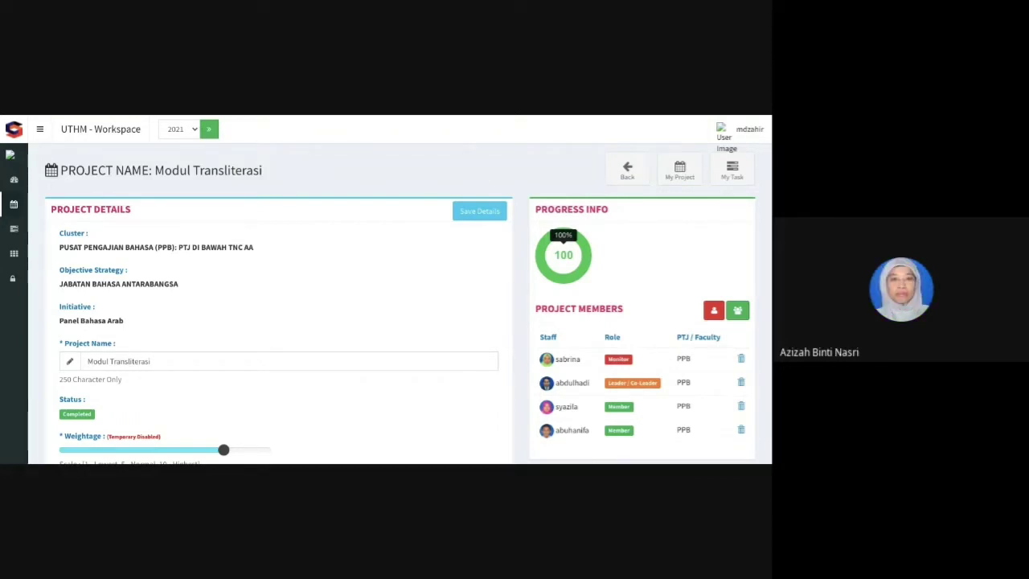
scroll(386, 289, down, 8)
scroll(391, 289, down, 10)
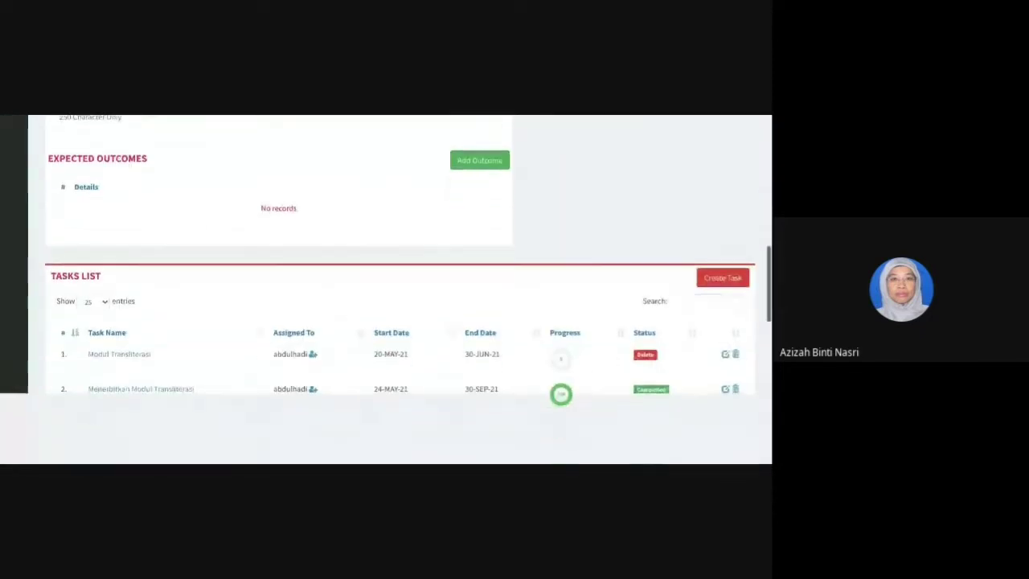
scroll(391, 289, up, 2)
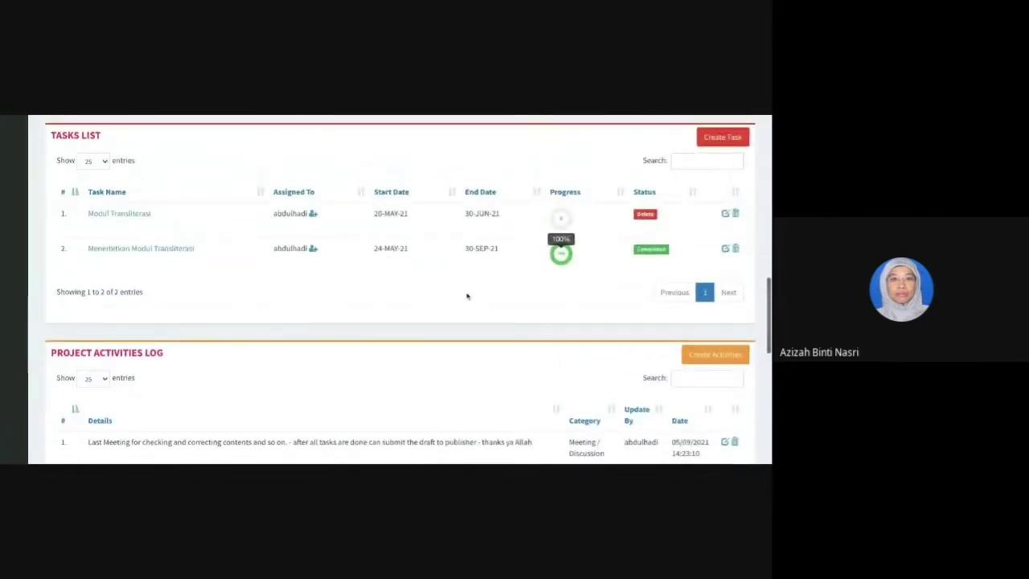
scroll(455, 301, down, 1)
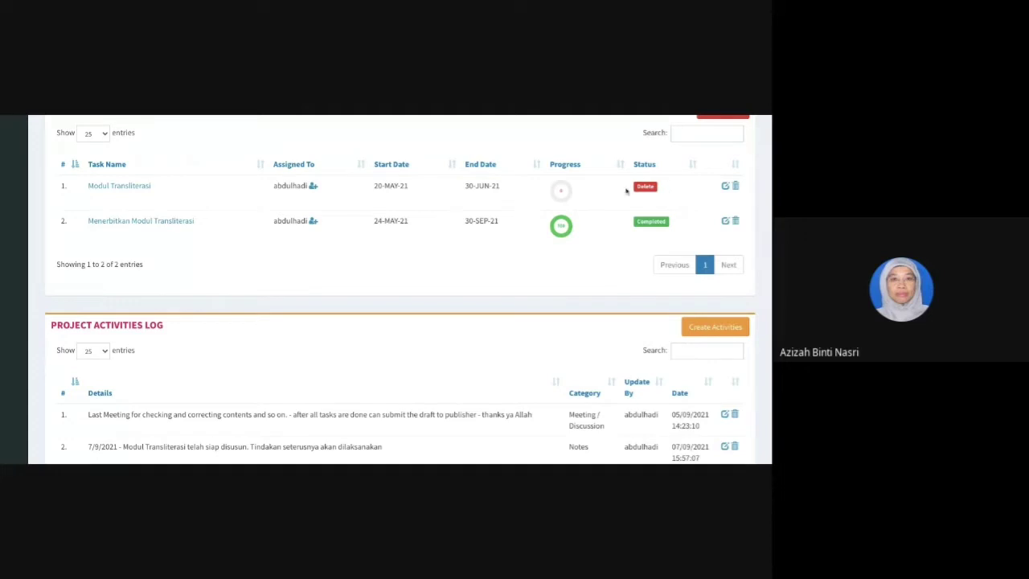
mouse_move(561, 226)
scroll(222, 226, down, 3)
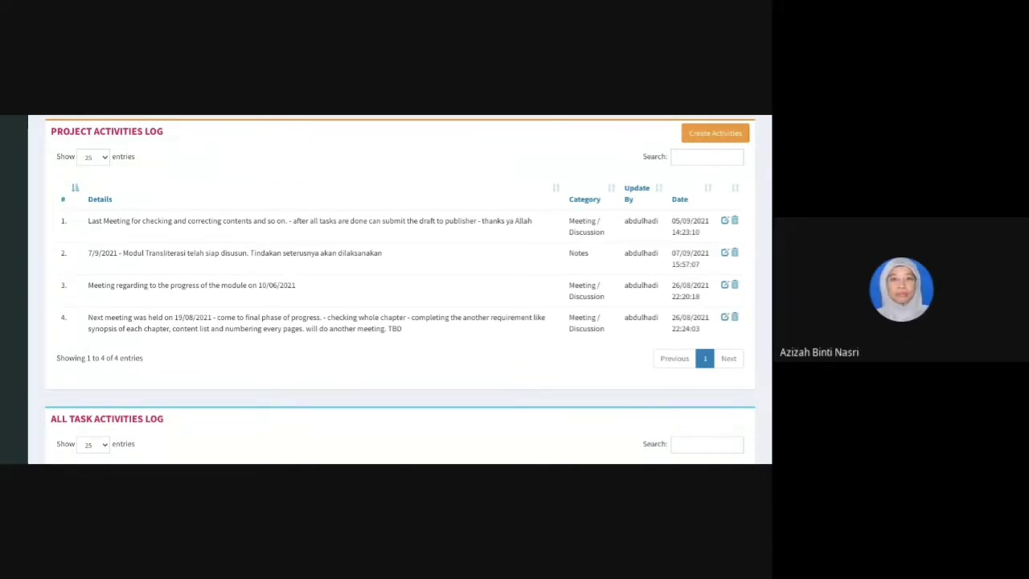
Review the project's tasks list, project activities log and project members again
scroll(300, 185, up, 2)
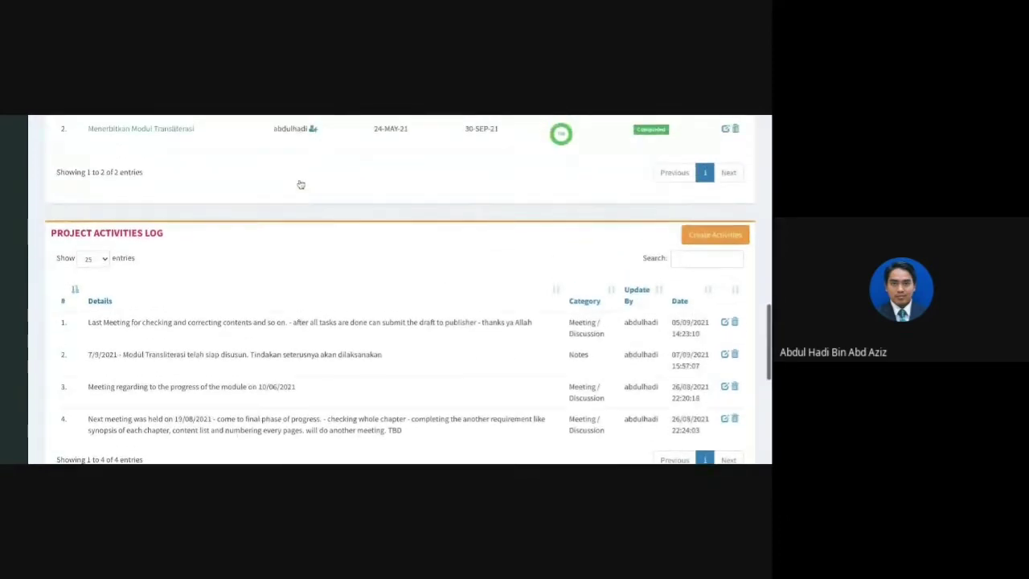
scroll(301, 185, up, 3)
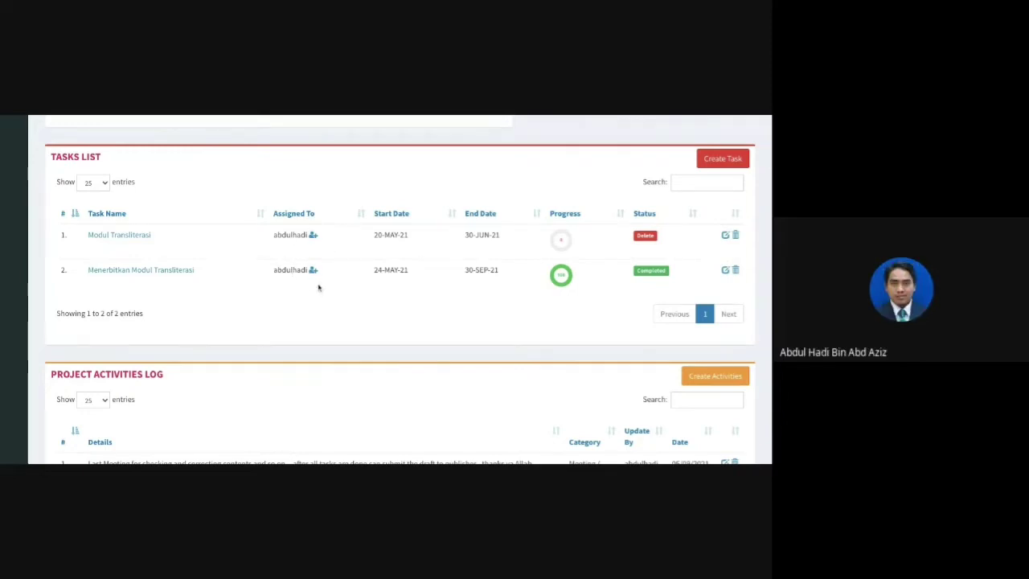
scroll(320, 286, down, 1)
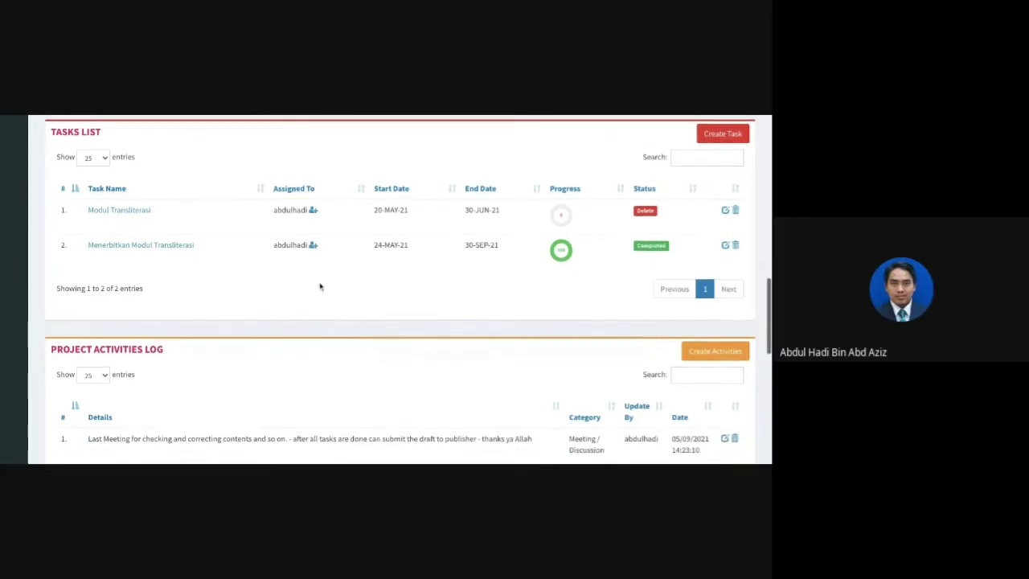
scroll(400, 290, down, 2)
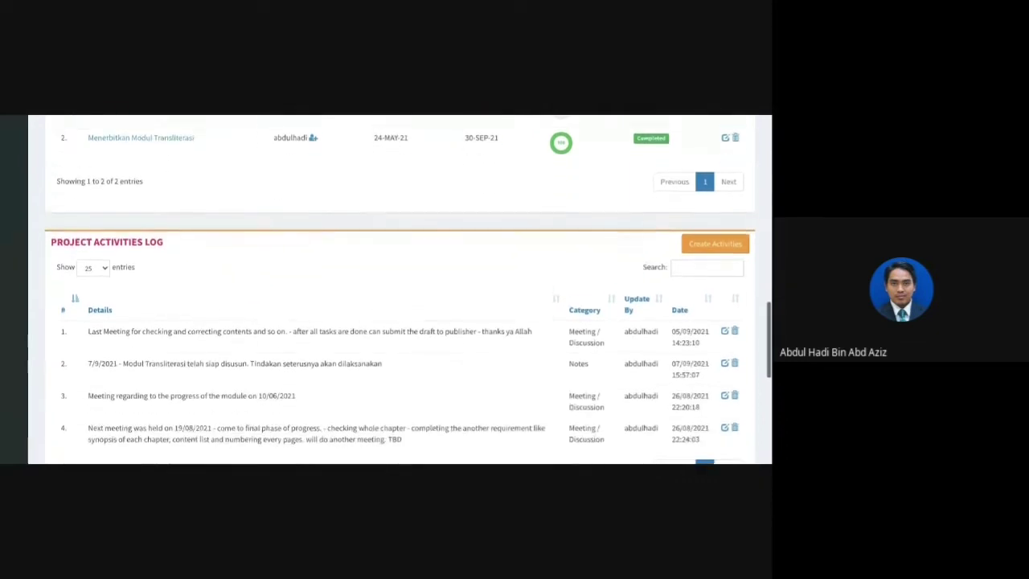
scroll(400, 290, up, 3)
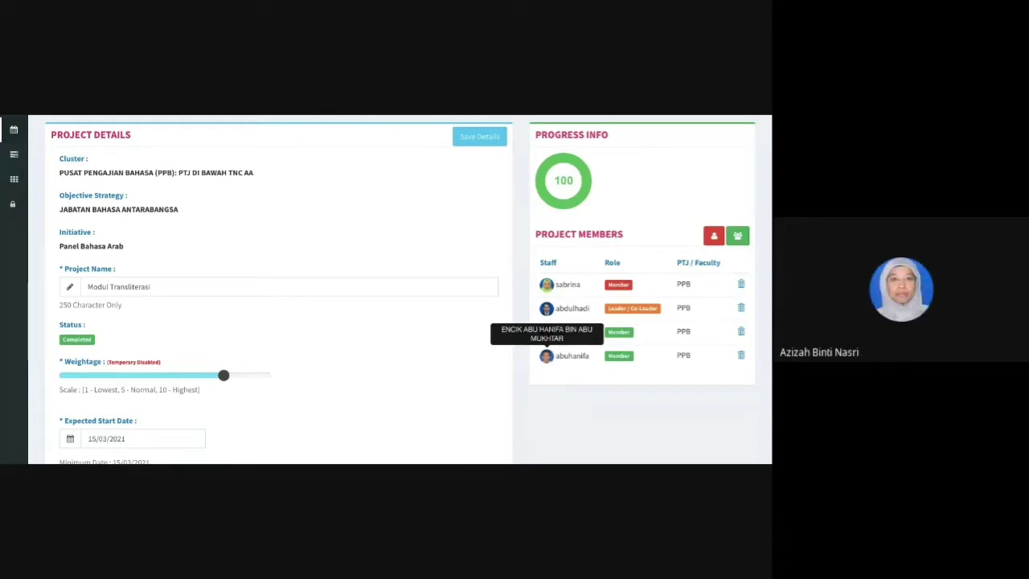
scroll(547, 355, down, 15)
scroll(386, 308, up, 1)
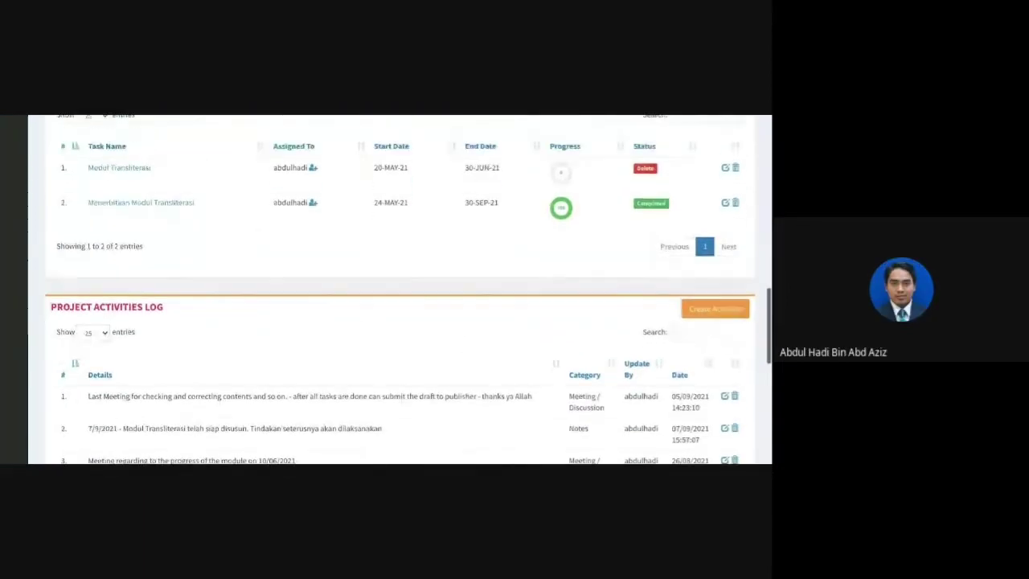
scroll(346, 310, up, 1)
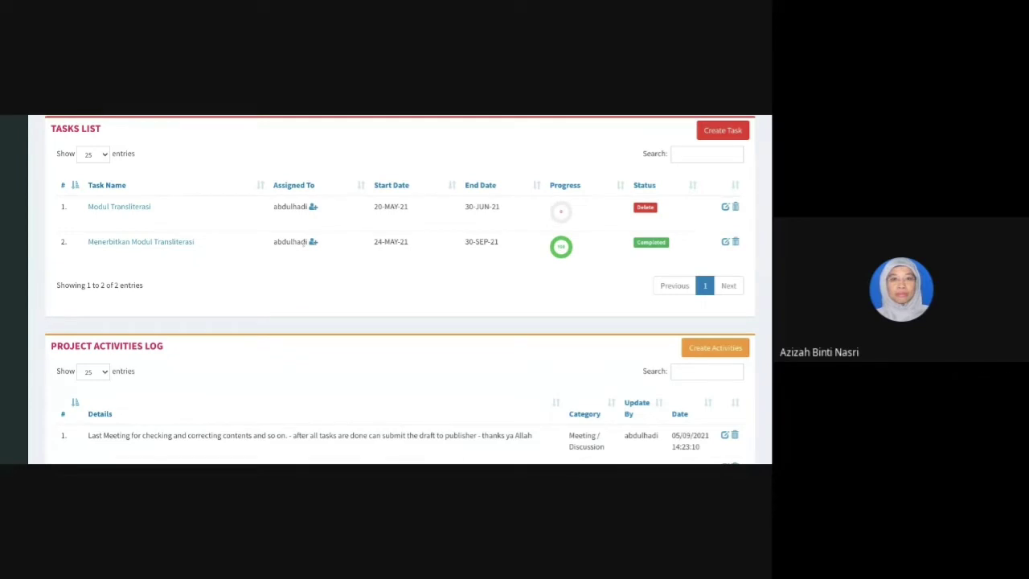
Reopen the Menerbitkan Modul Transliterasi task and review its task activities log, expected dates and progress logs
click(152, 244)
scroll(429, 313, down, 1)
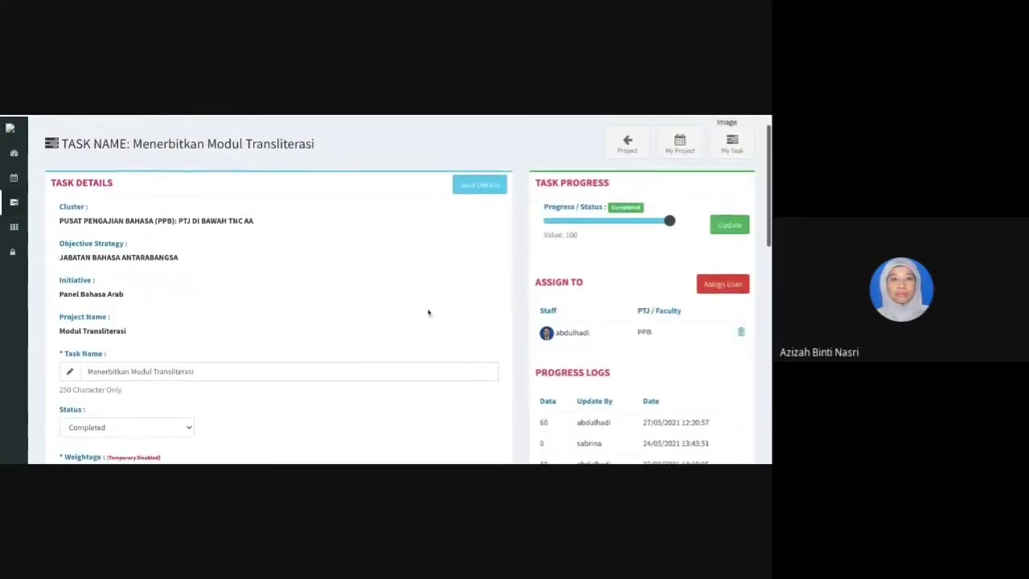
scroll(511, 304, down, 1)
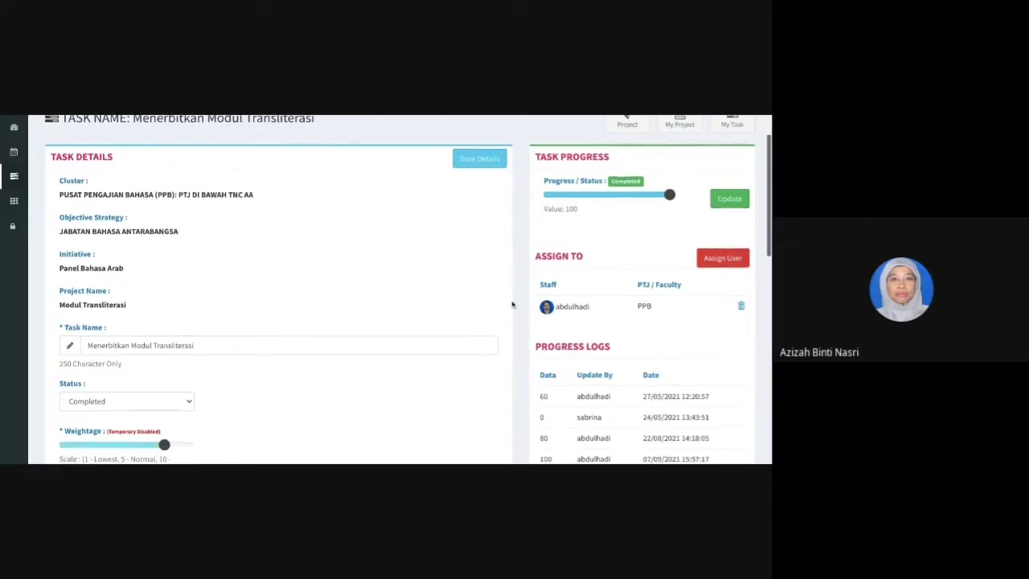
scroll(512, 304, down, 6)
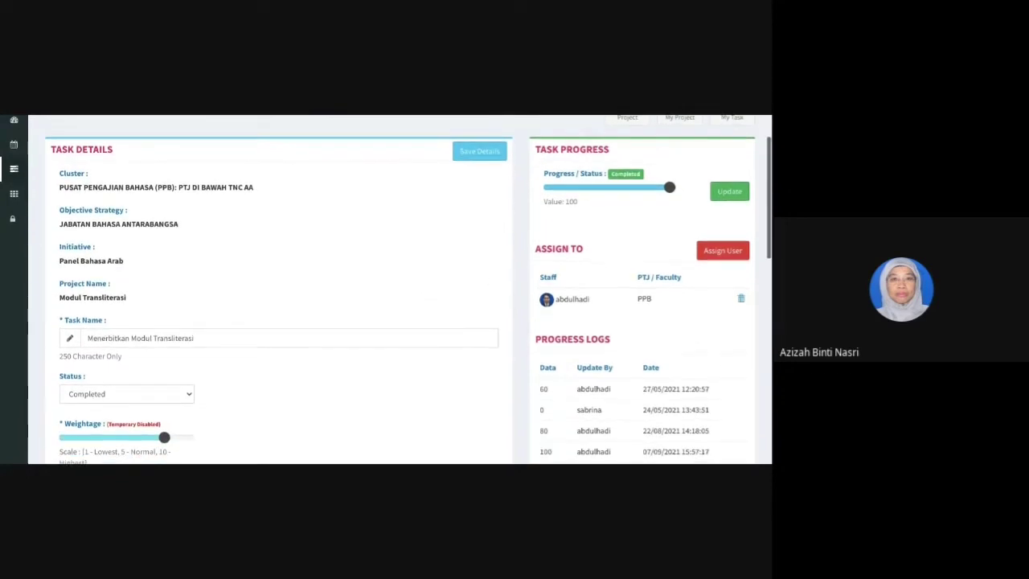
scroll(399, 290, down, 2)
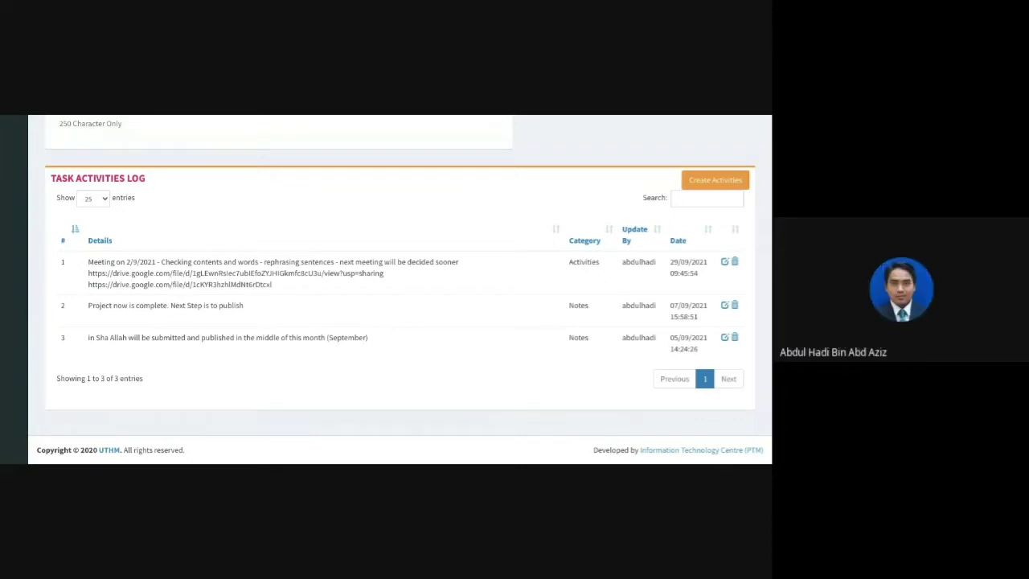
scroll(400, 289, up, 1)
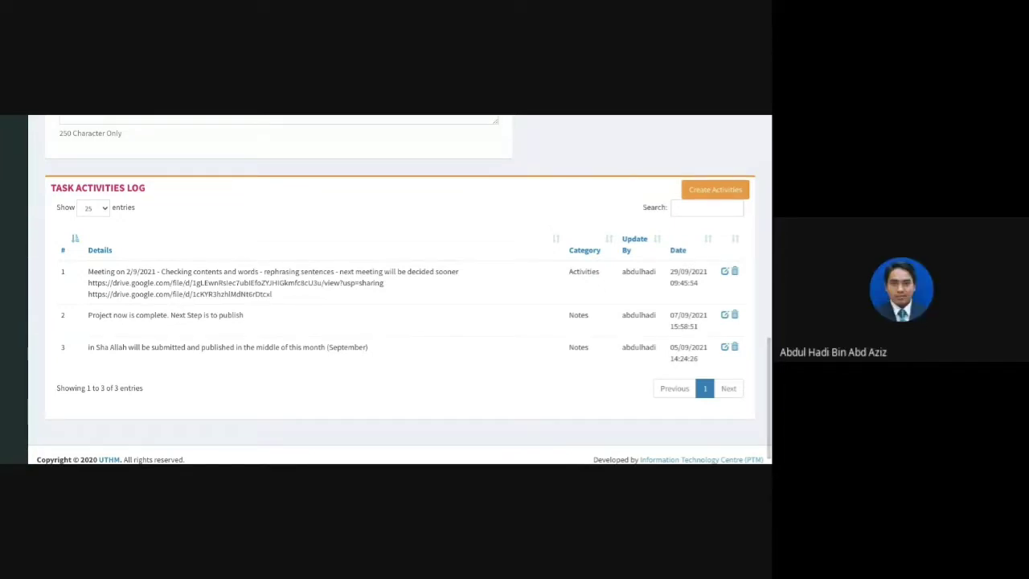
scroll(400, 290, up, 3)
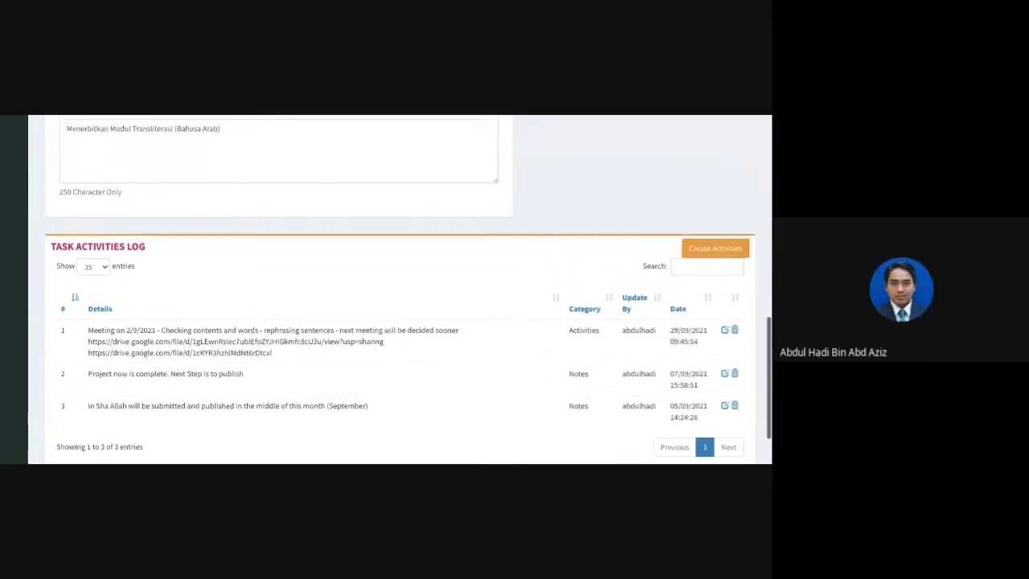
scroll(399, 290, up, 6)
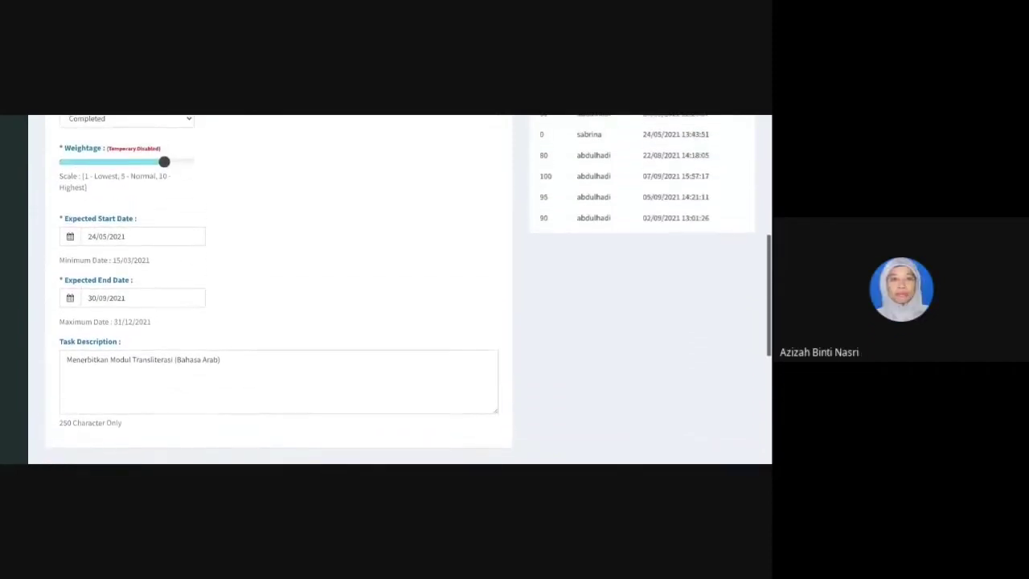
scroll(400, 289, up, 4)
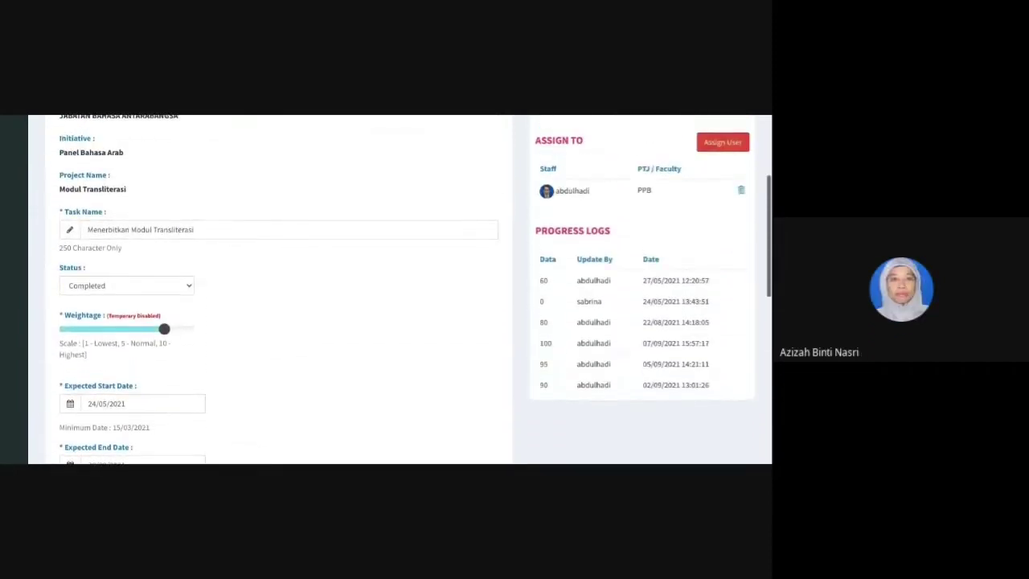
scroll(399, 289, up, 1)
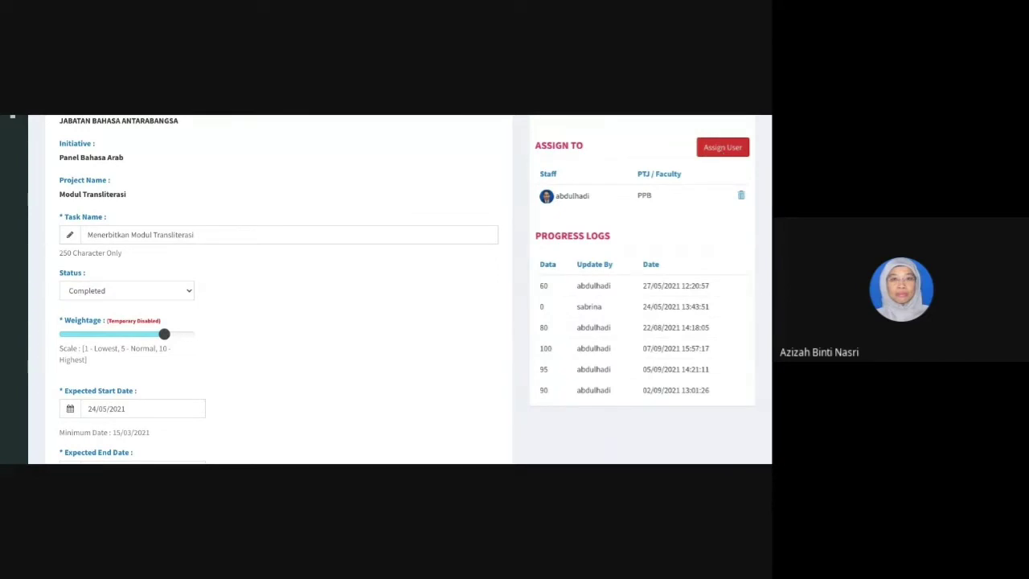
Return from the Menerbitkan Modul Transliterasi task to its project and recheck the project details and tasks list
scroll(399, 289, up, 1)
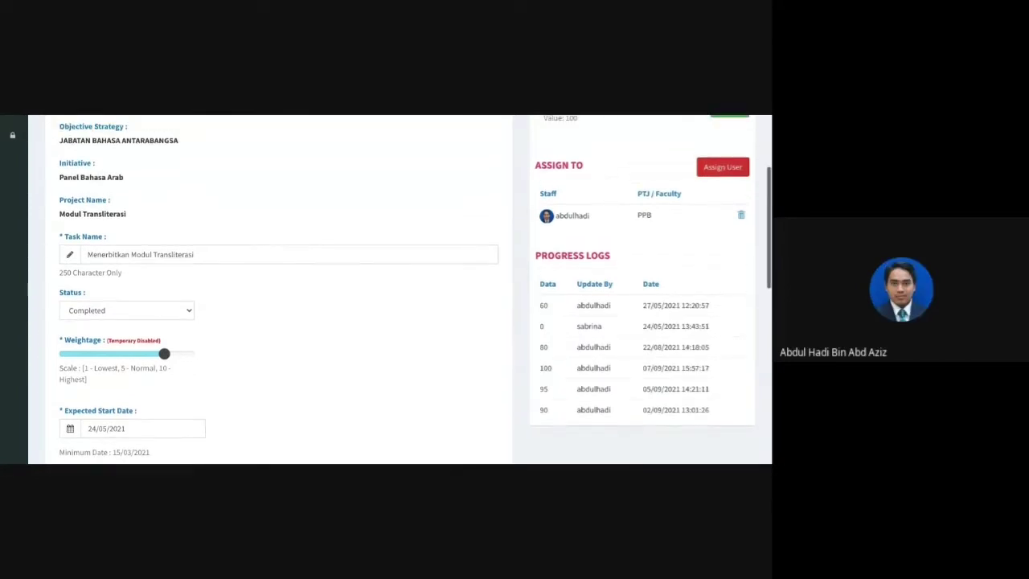
scroll(399, 290, up, 3)
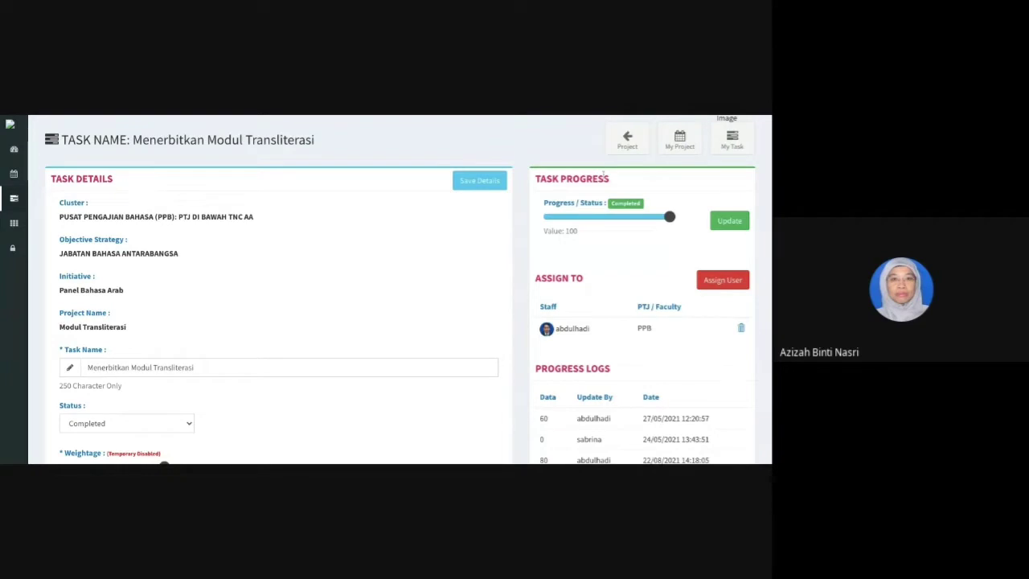
click(626, 140)
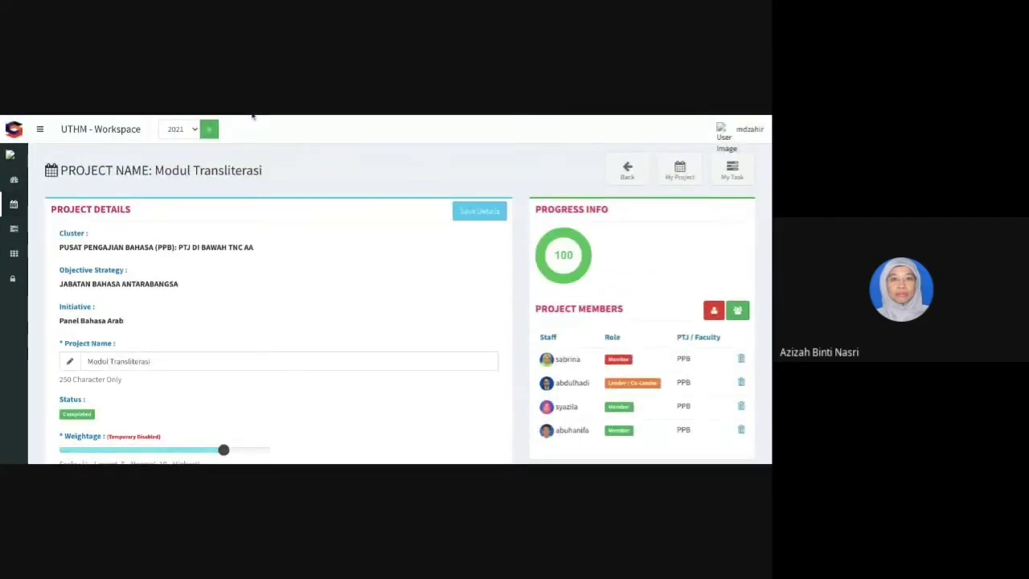
key(alt+Left)
key(alt+Right)
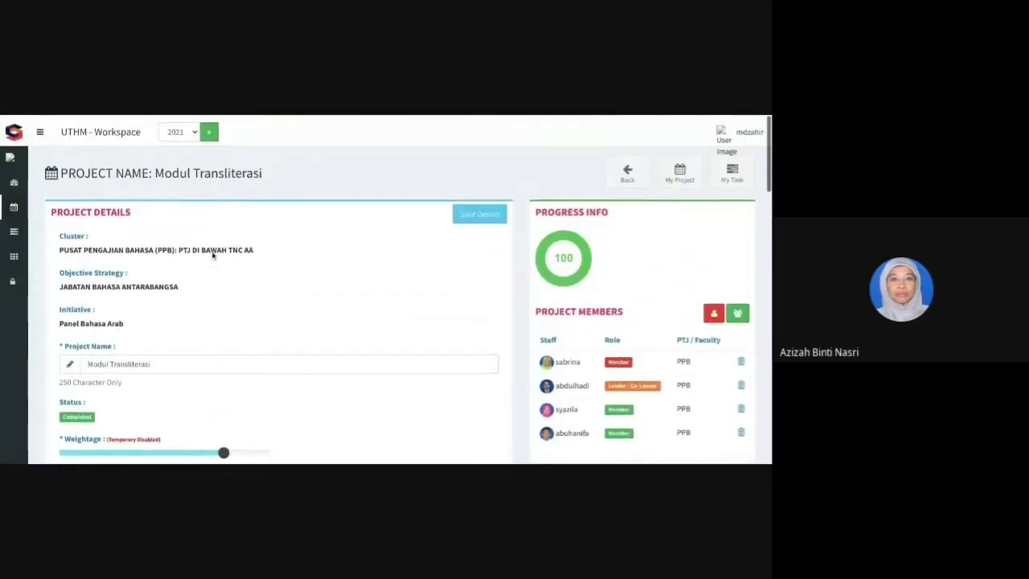
key(alt+Left)
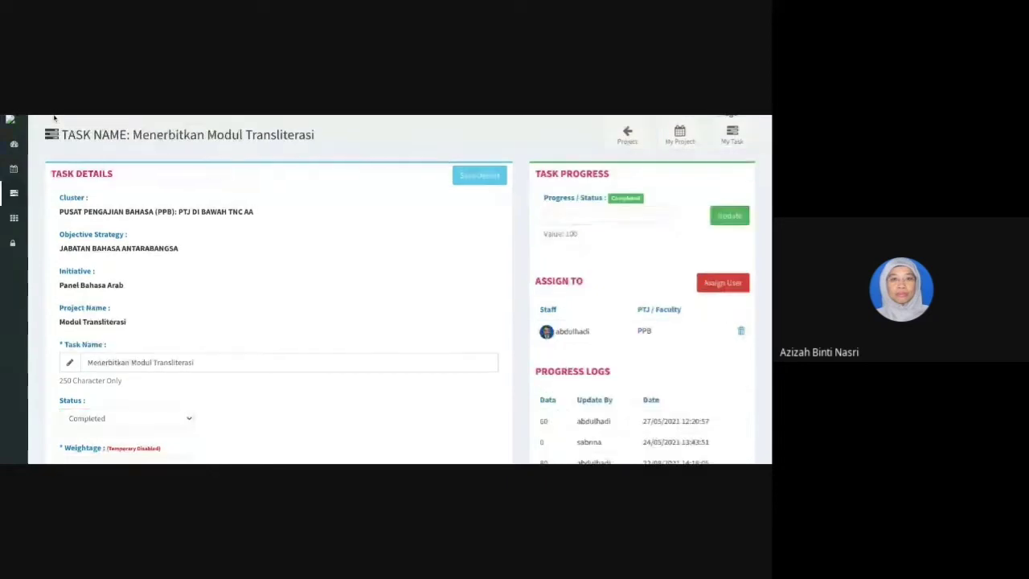
key(alt+Right)
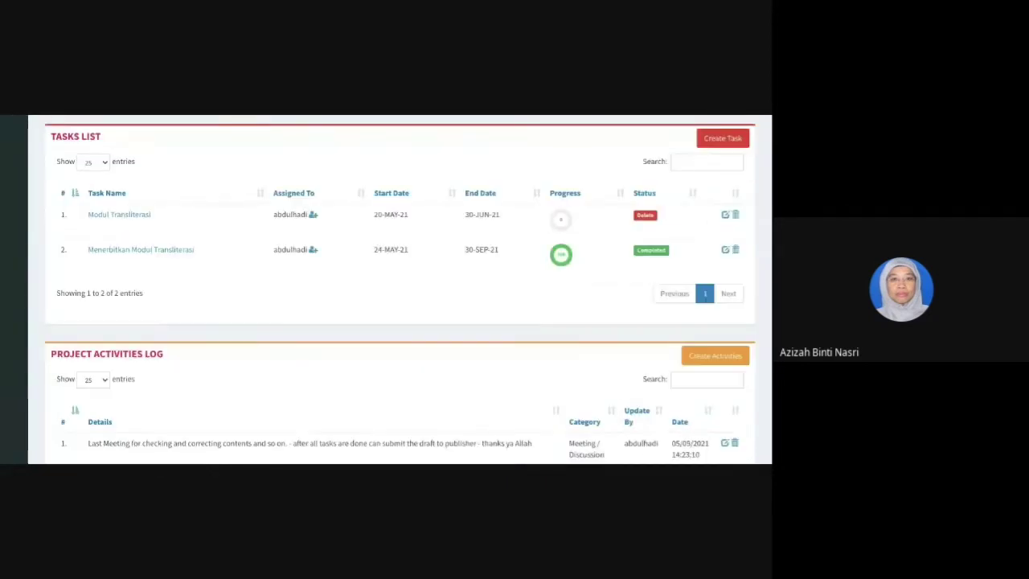
Go back through the project list to the JABATAN BAHASA ANTARABANGSA initiatives and compare the panels' progress performance, dates and co-ordinators
key(alt+Left)
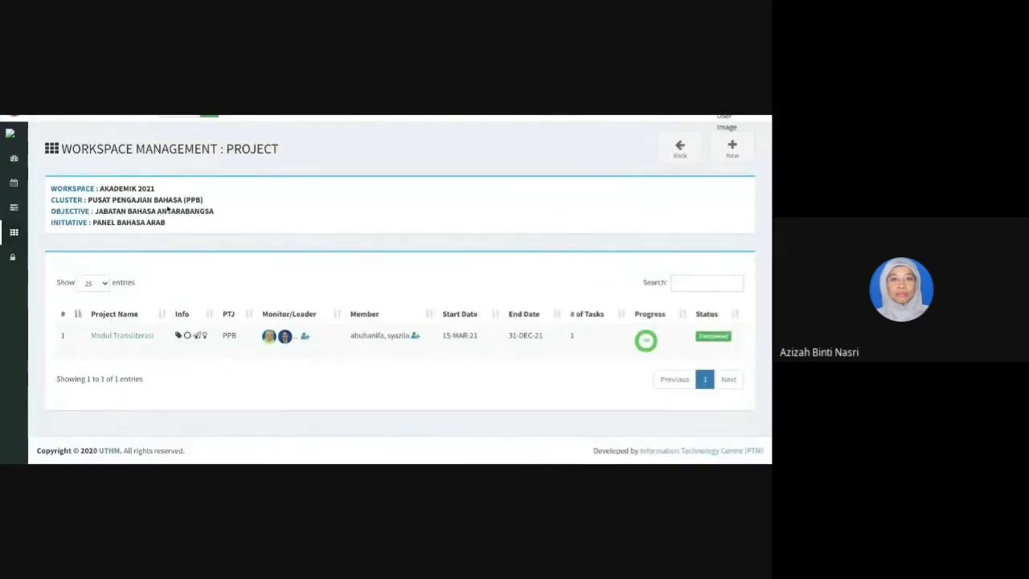
scroll(48, 116, up, 1)
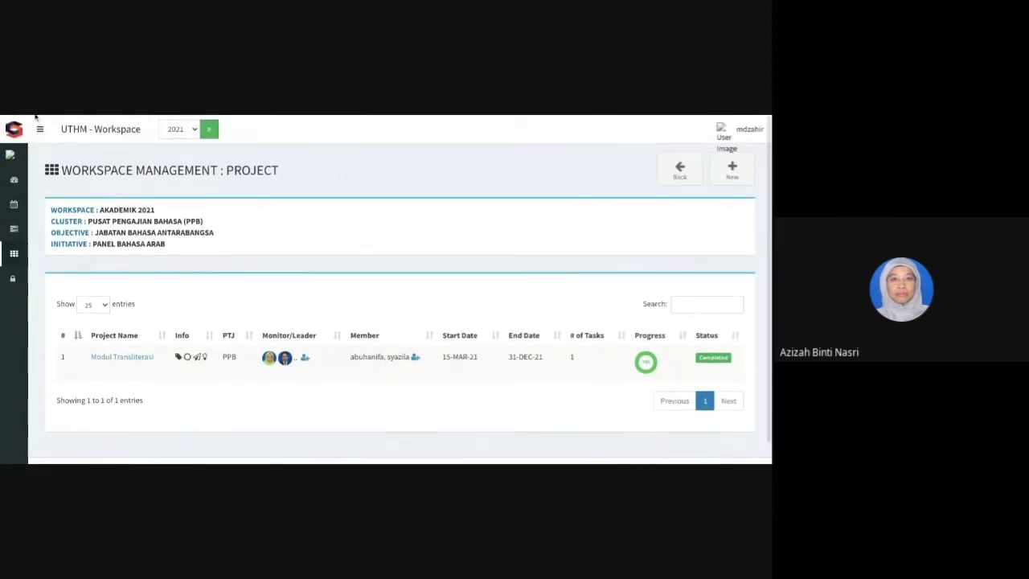
key(alt+Left)
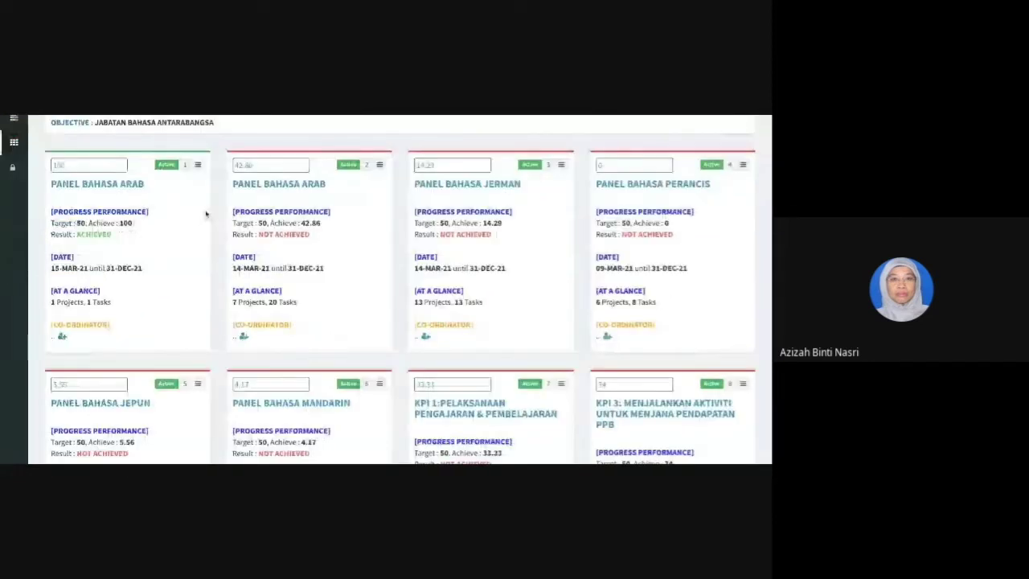
scroll(206, 213, up, 1)
scroll(206, 213, down, 1)
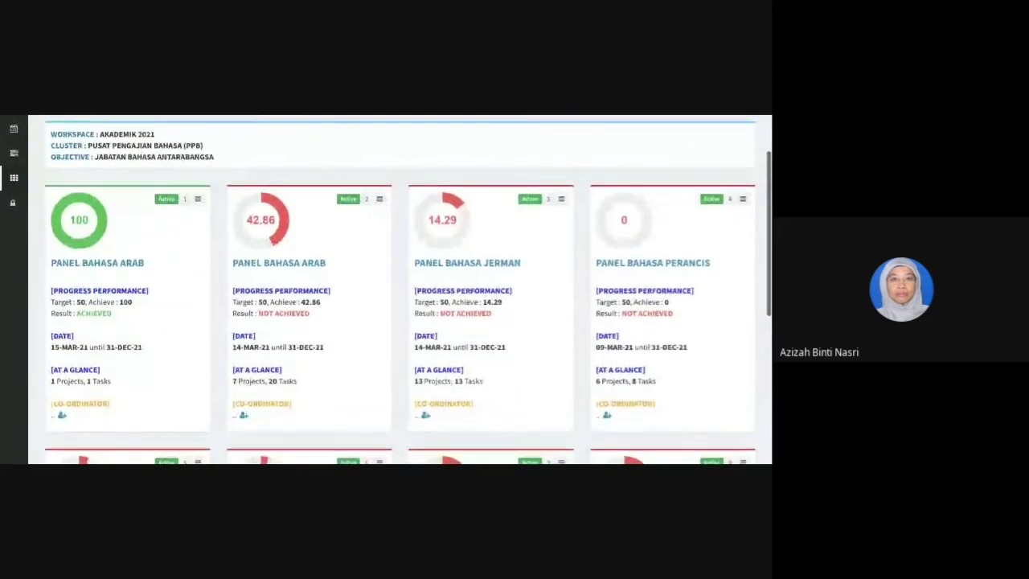
scroll(386, 289, down, 1)
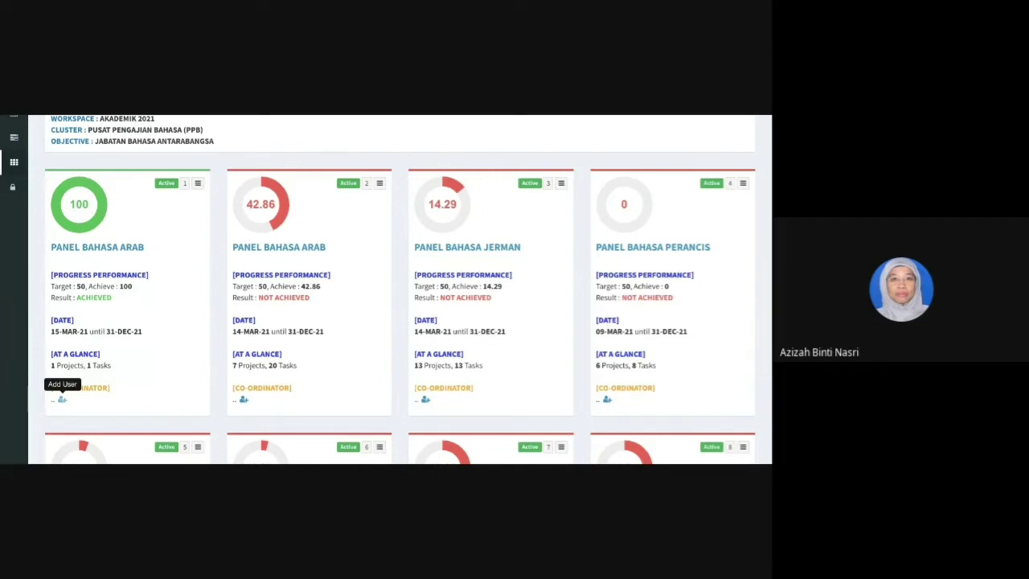
scroll(61, 398, down, 1)
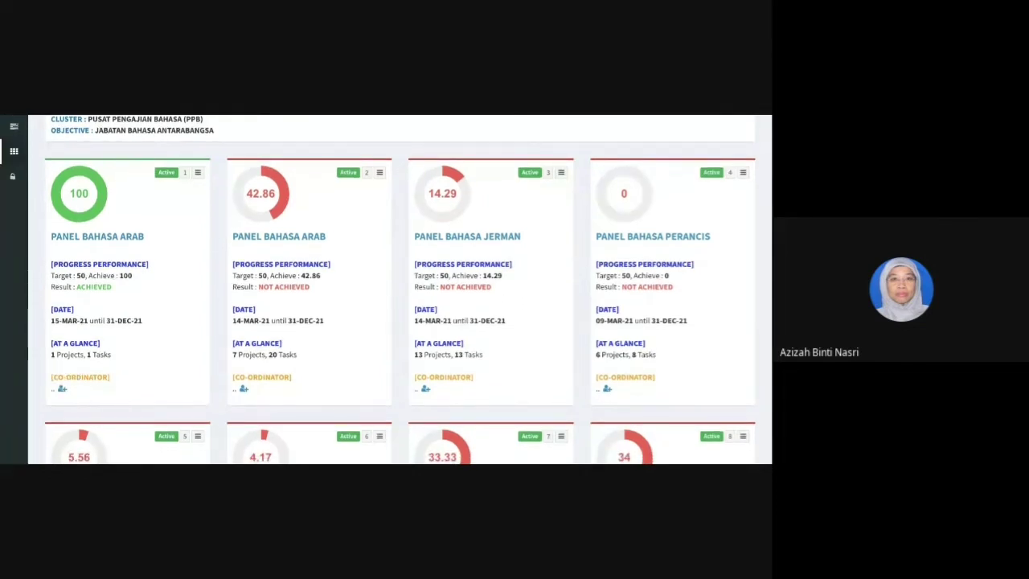
scroll(217, 370, up, 1)
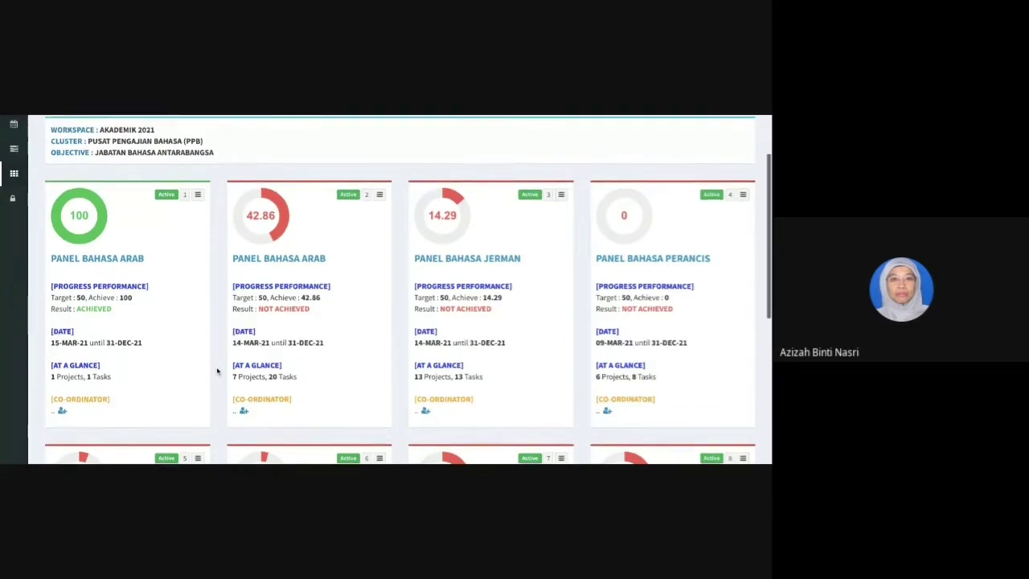
scroll(217, 370, down, 1)
scroll(427, 141, up, 3)
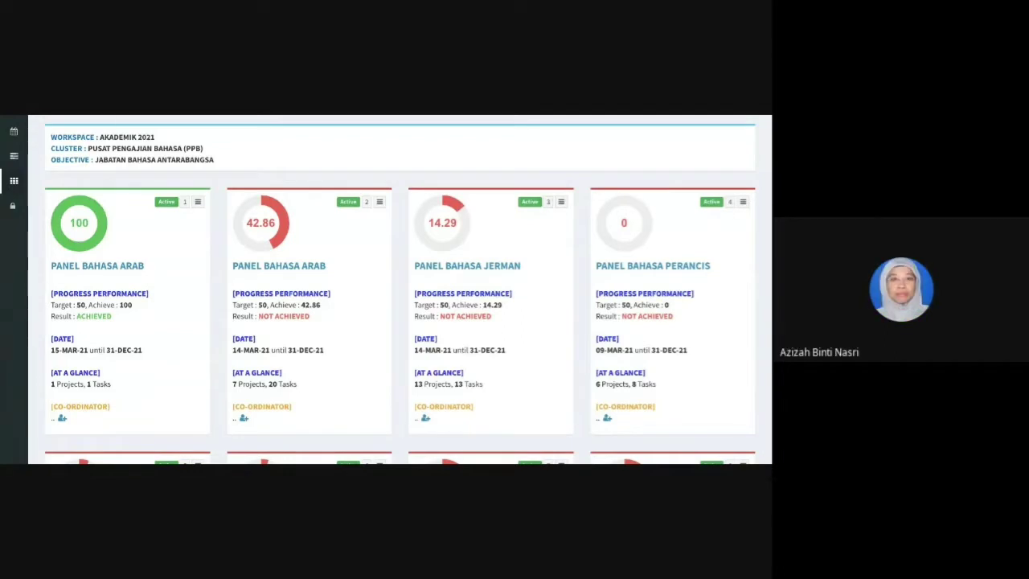
Open the Panel Bahasa Arab initiative with 7 projects and review its projects' leaders, dates, progress and status
click(262, 267)
scroll(402, 305, down, 2)
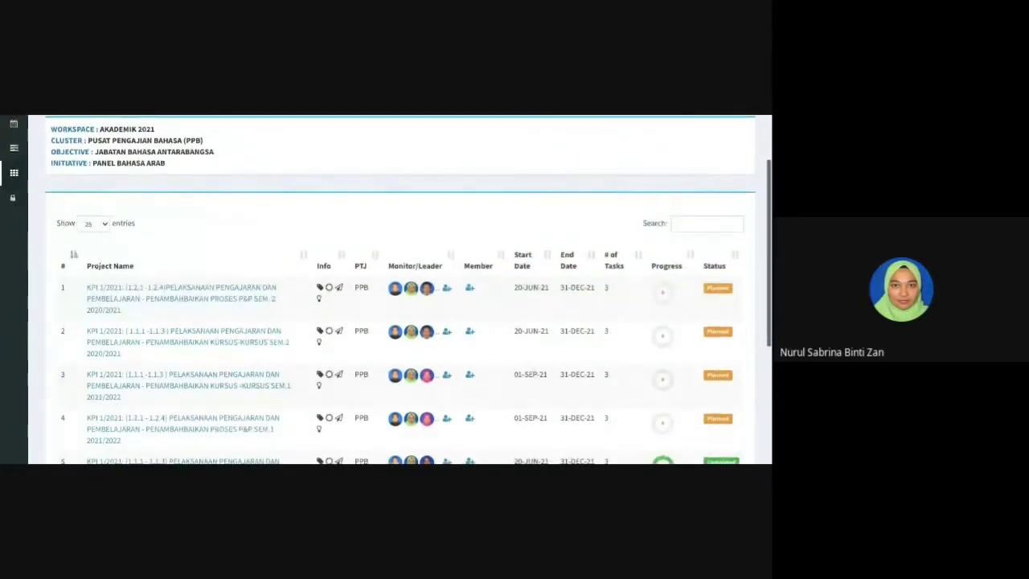
scroll(402, 289, down, 3)
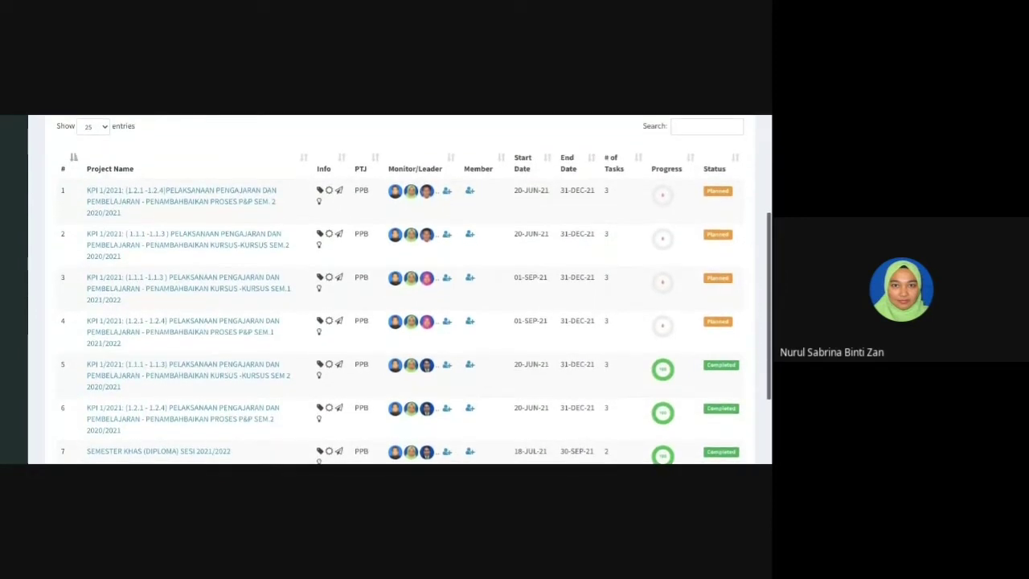
scroll(312, 249, up, 1)
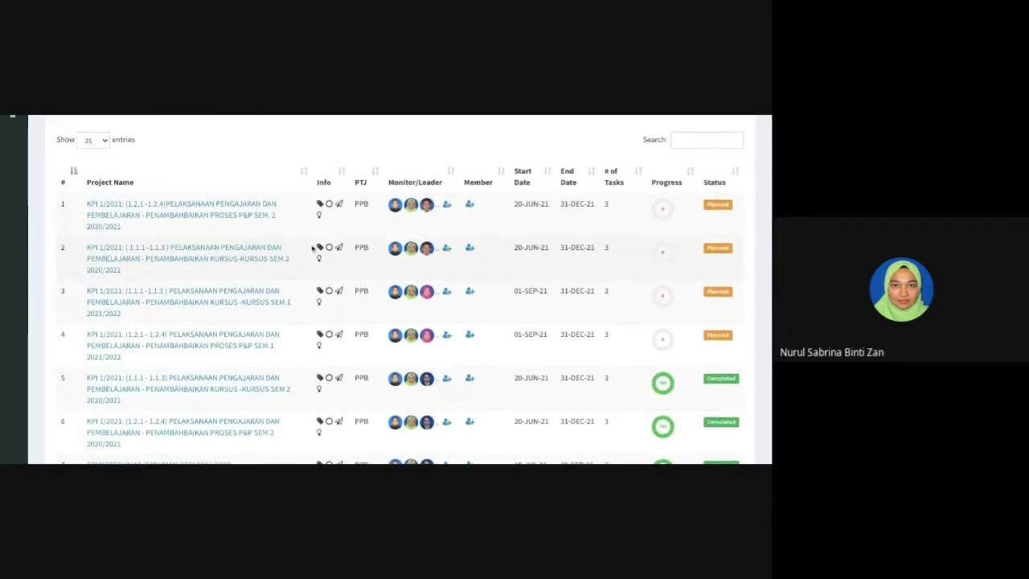
scroll(313, 249, down, 1)
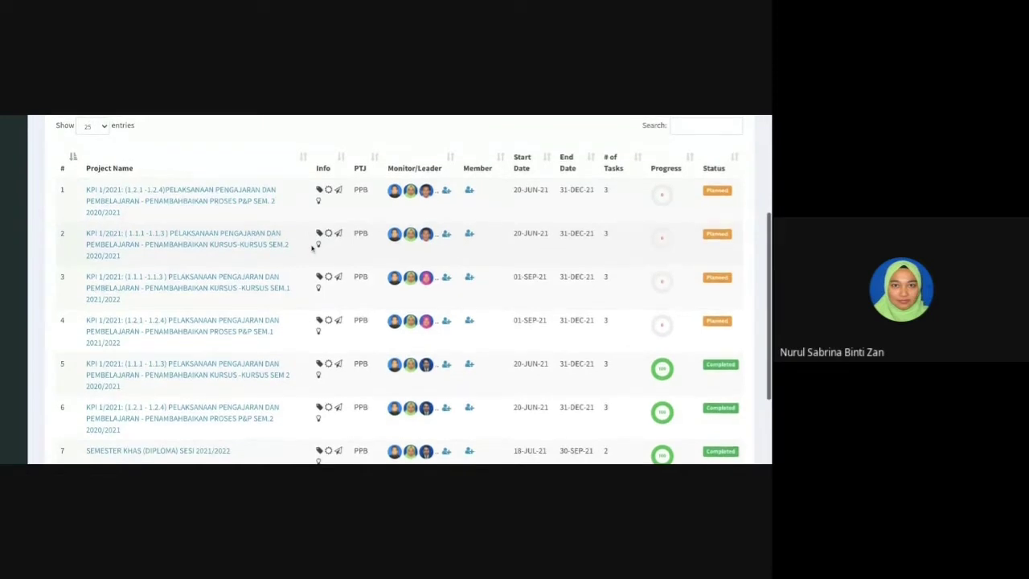
scroll(313, 249, down, 2)
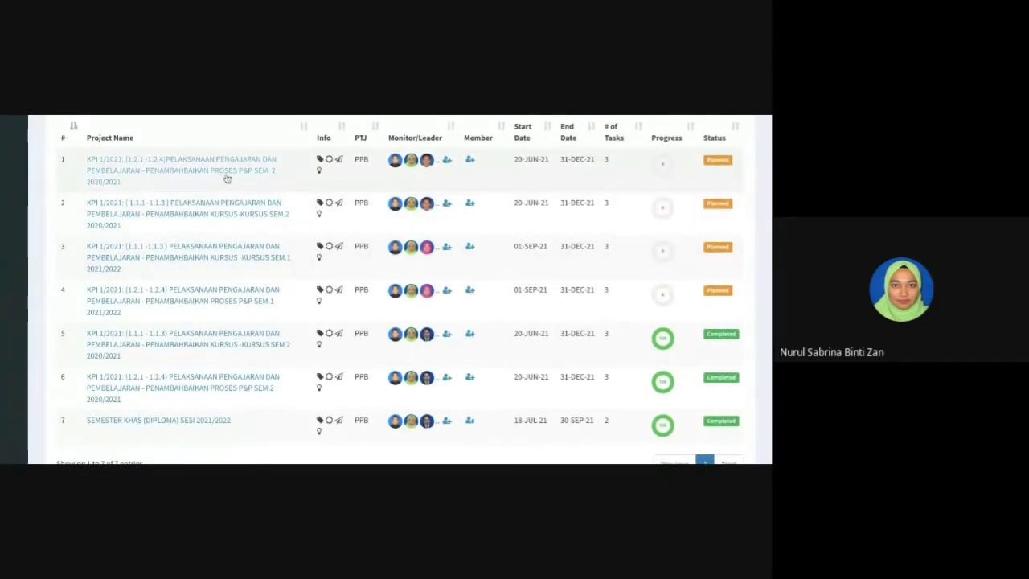
Open the KPI 1/2021 (1.2.1 -1.2.4) Penambahbaikan Proses P&P Sem. 2 2020/2021 project and examine its details, tasks list and activities log
click(181, 164)
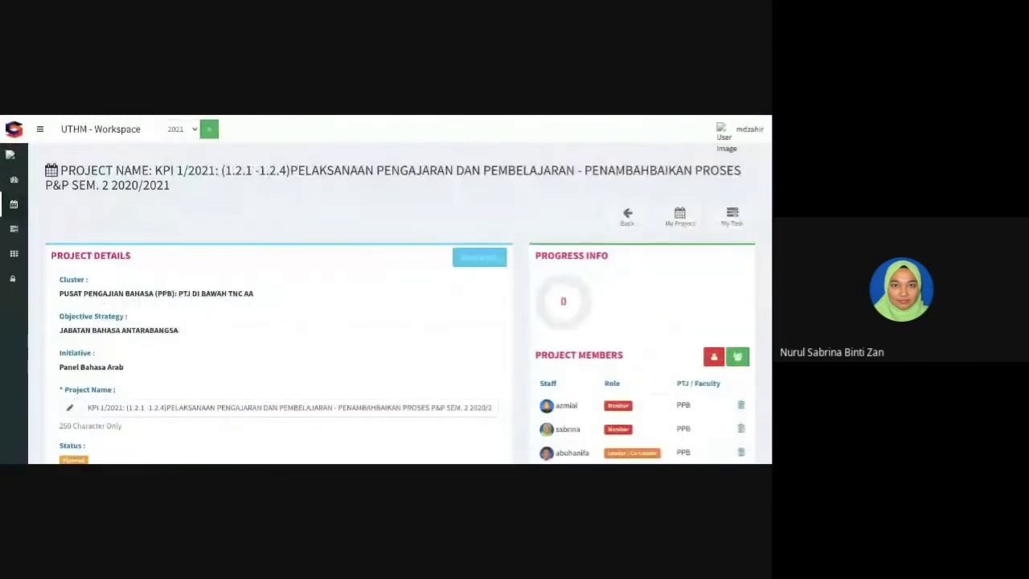
scroll(386, 289, down, 1)
scroll(369, 296, down, 1)
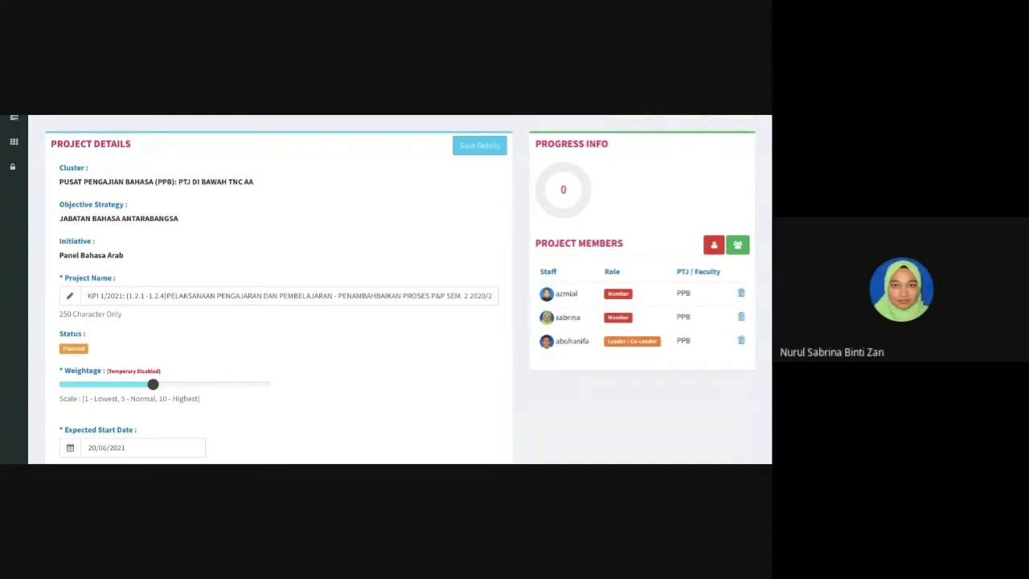
scroll(551, 361, down, 10)
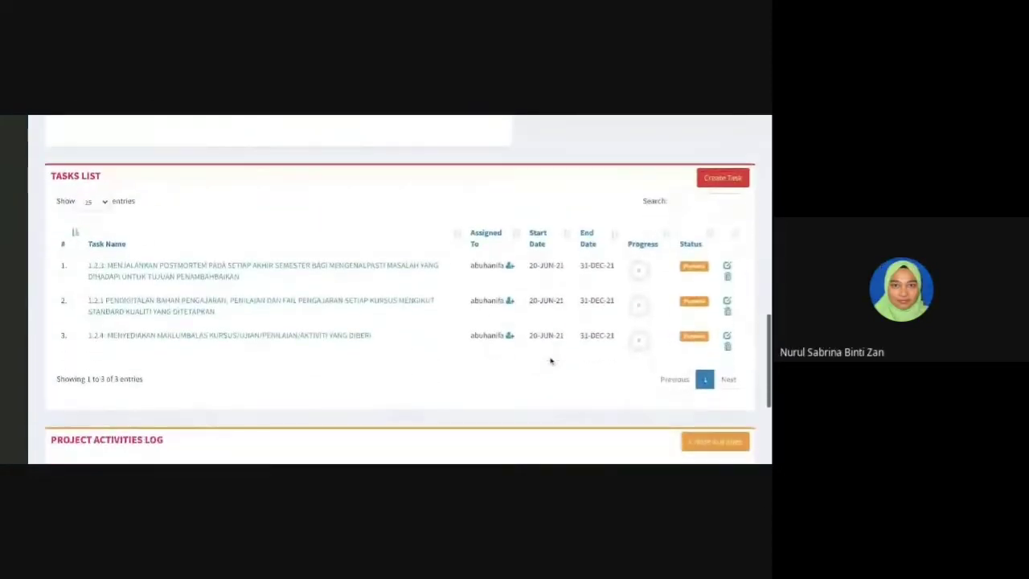
scroll(346, 354, down, 1)
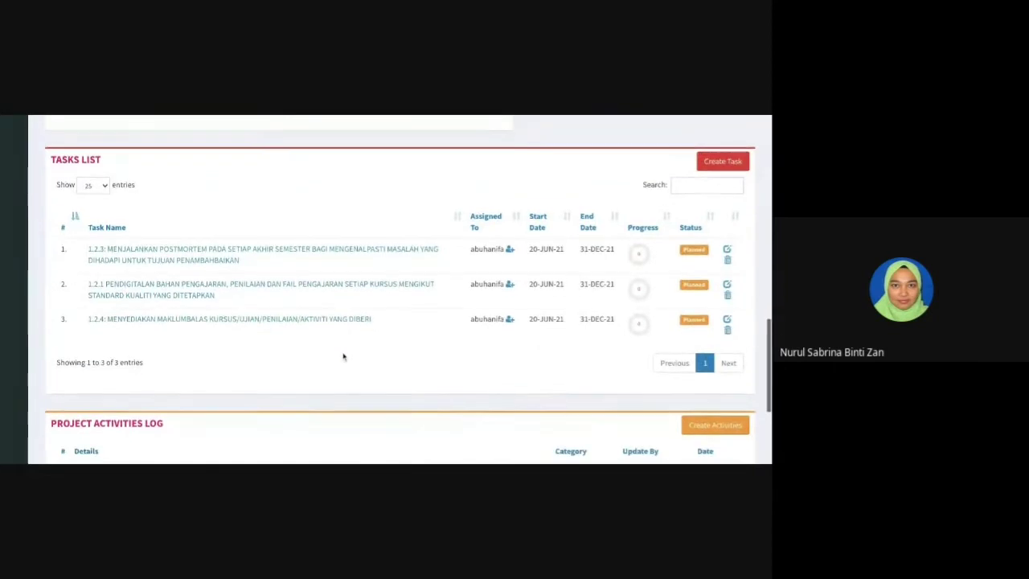
scroll(344, 357, down, 2)
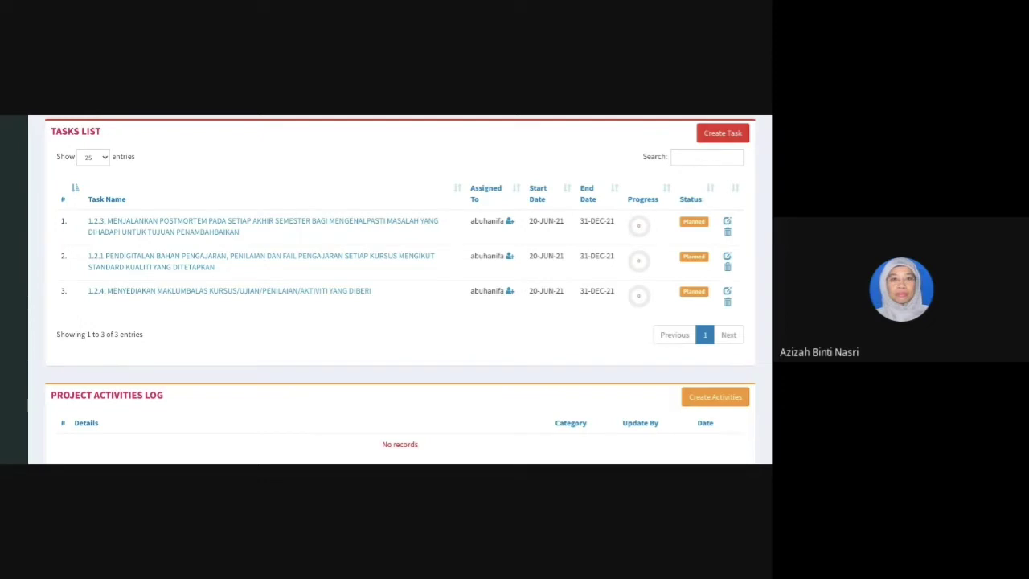
Review the KPI 1/2021 project's description, expected dates, progress info and project members
scroll(508, 208, up, 15)
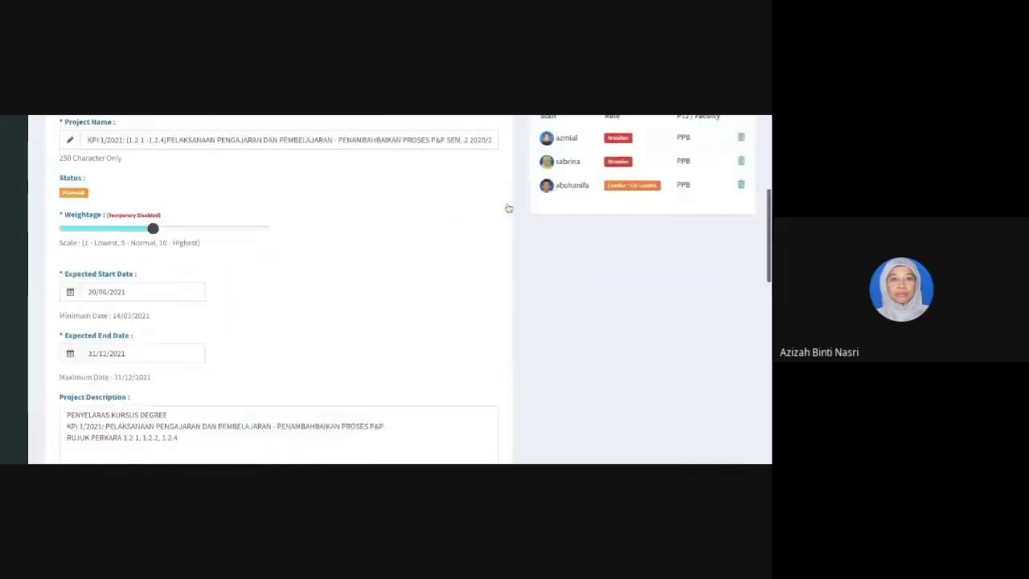
scroll(508, 208, down, 2)
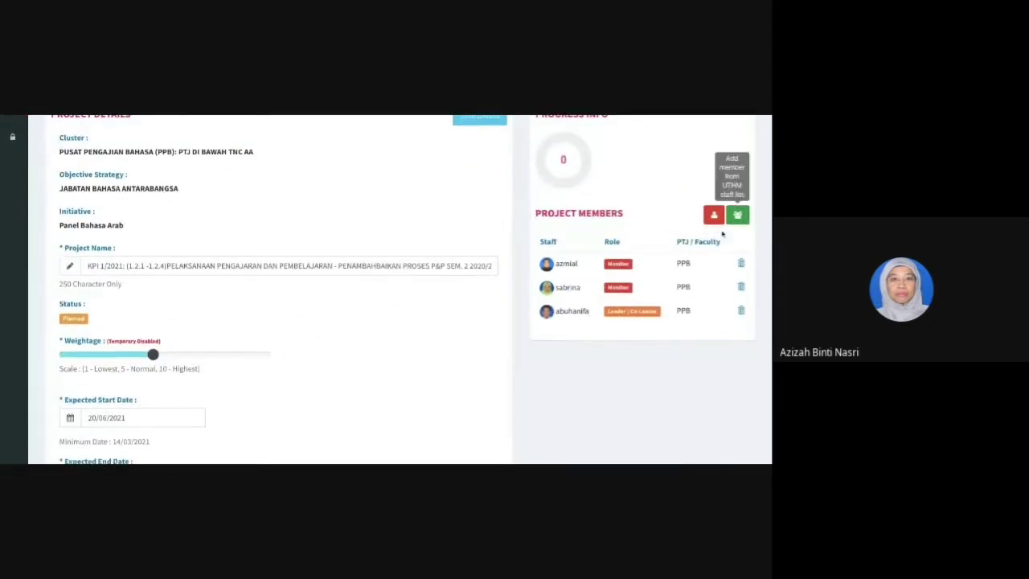
scroll(615, 281, down, 1)
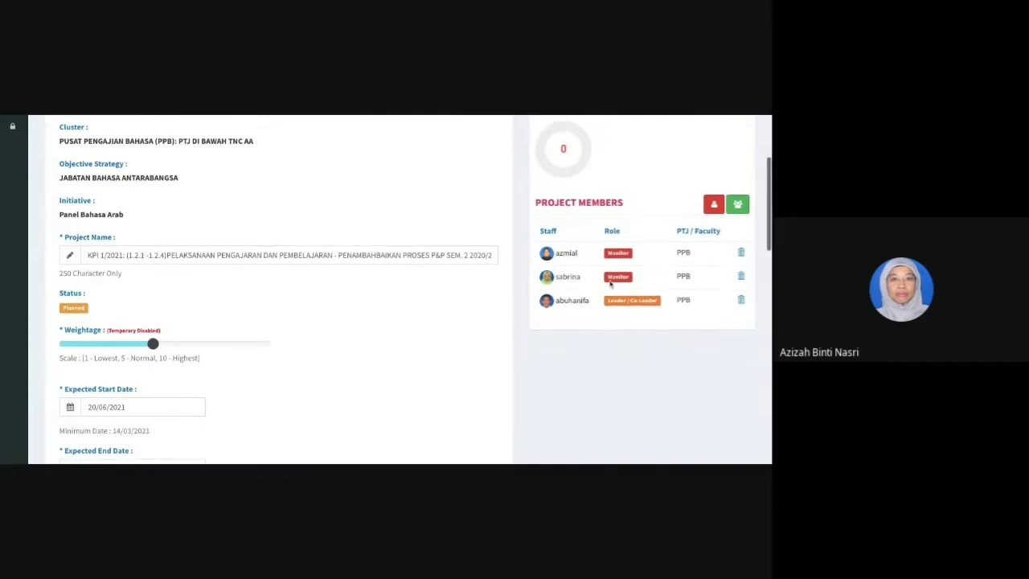
Check the KPI 1/2021 project's expected outcomes, tasks list, project activities log and all task activities log
scroll(611, 283, down, 8)
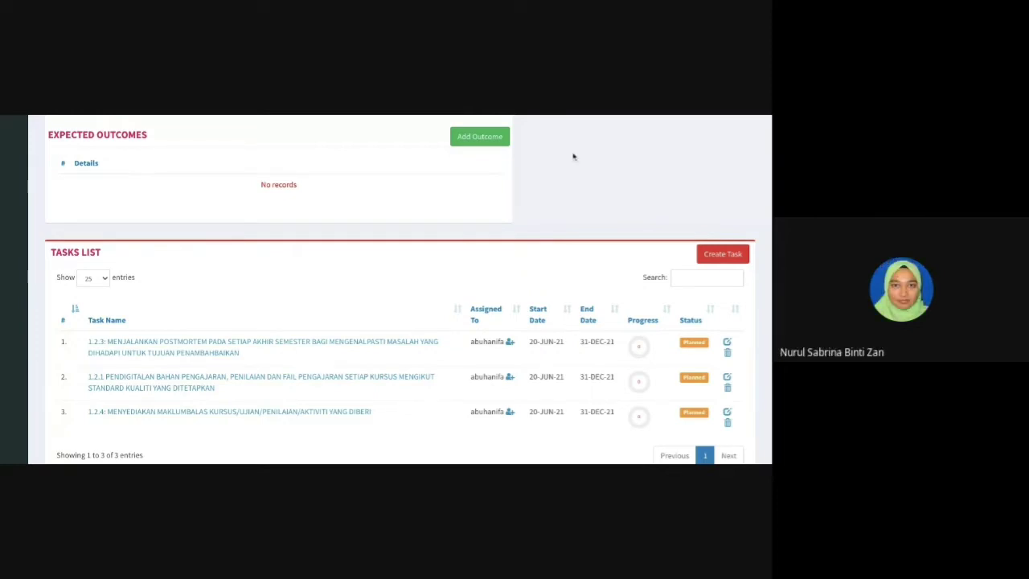
scroll(573, 156, down, 2)
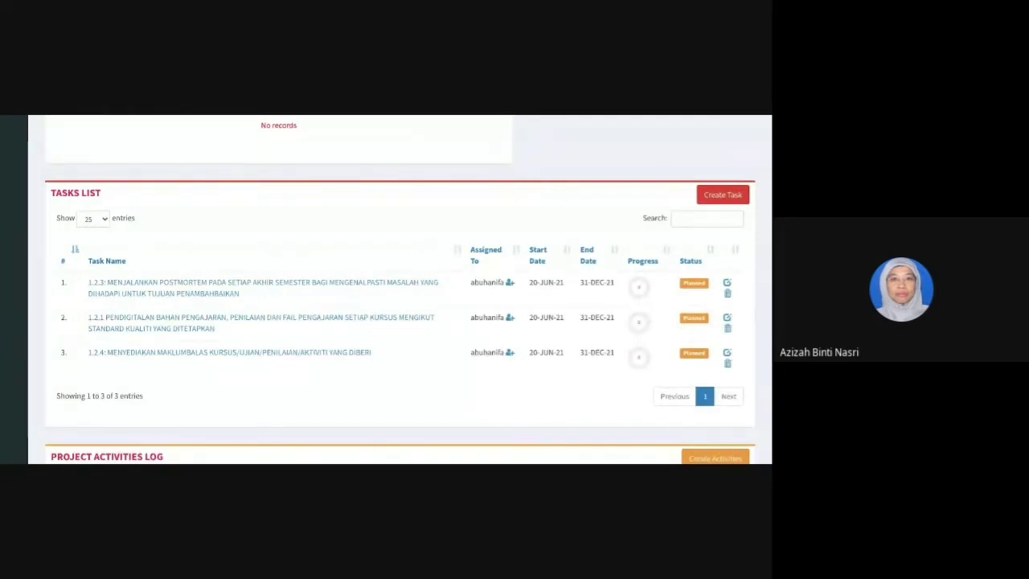
scroll(362, 232, down, 1)
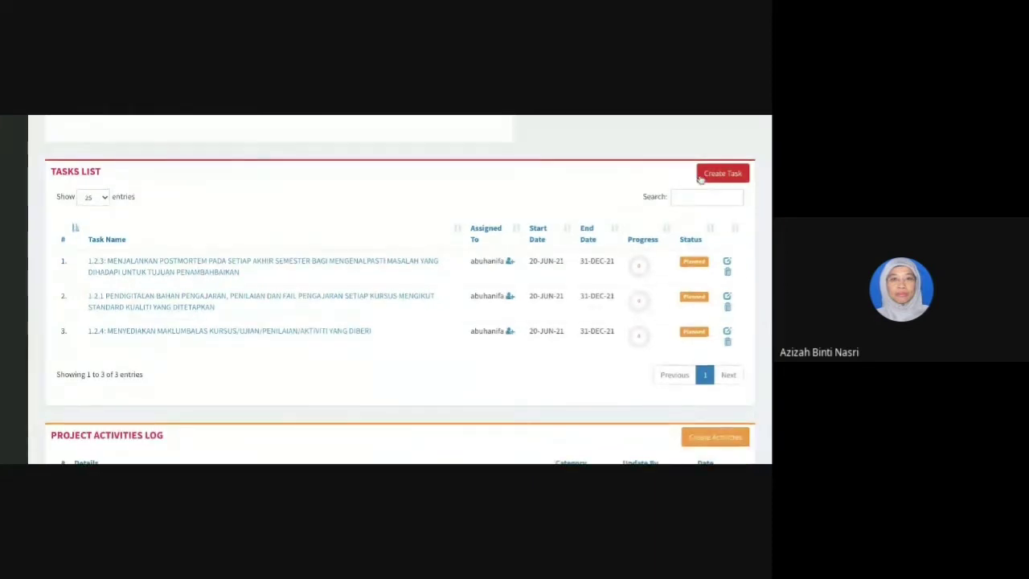
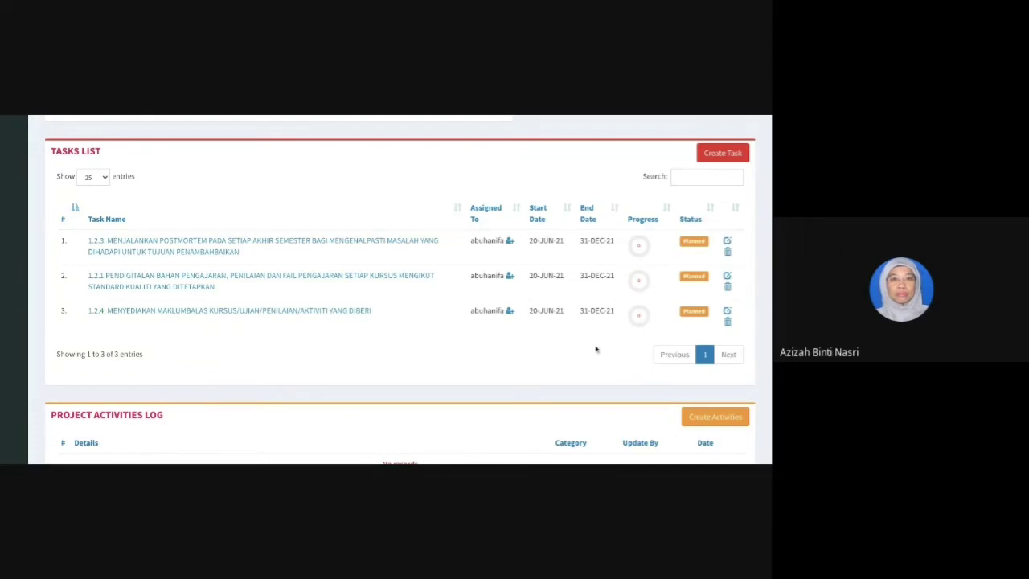
scroll(596, 349, down, 2)
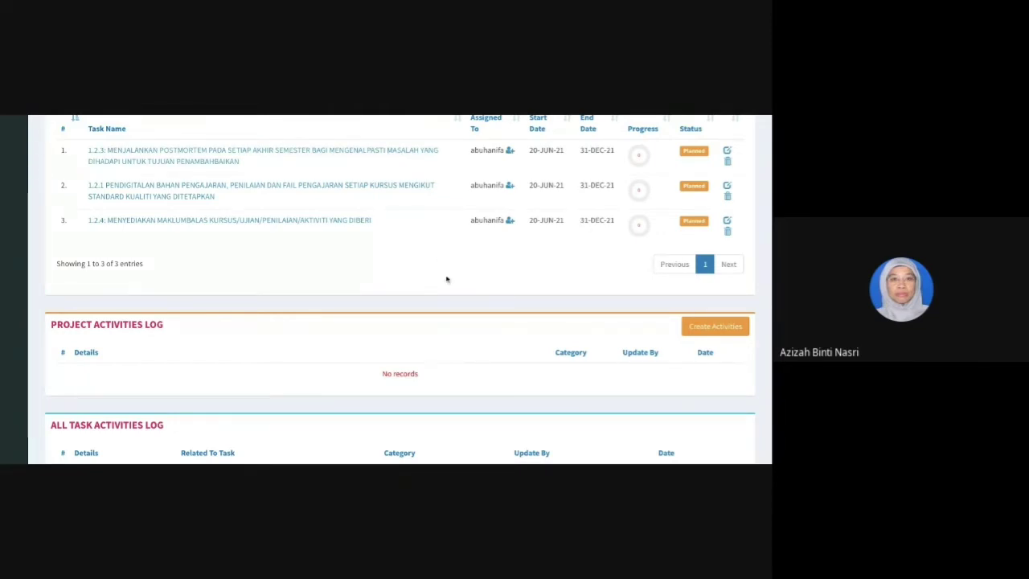
scroll(447, 279, up, 2)
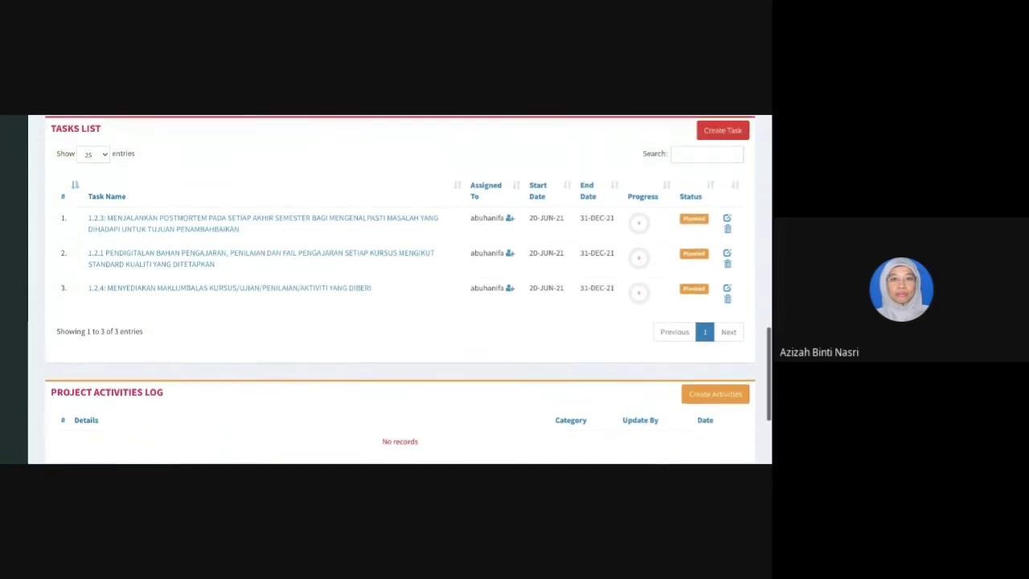
scroll(400, 290, up, 1)
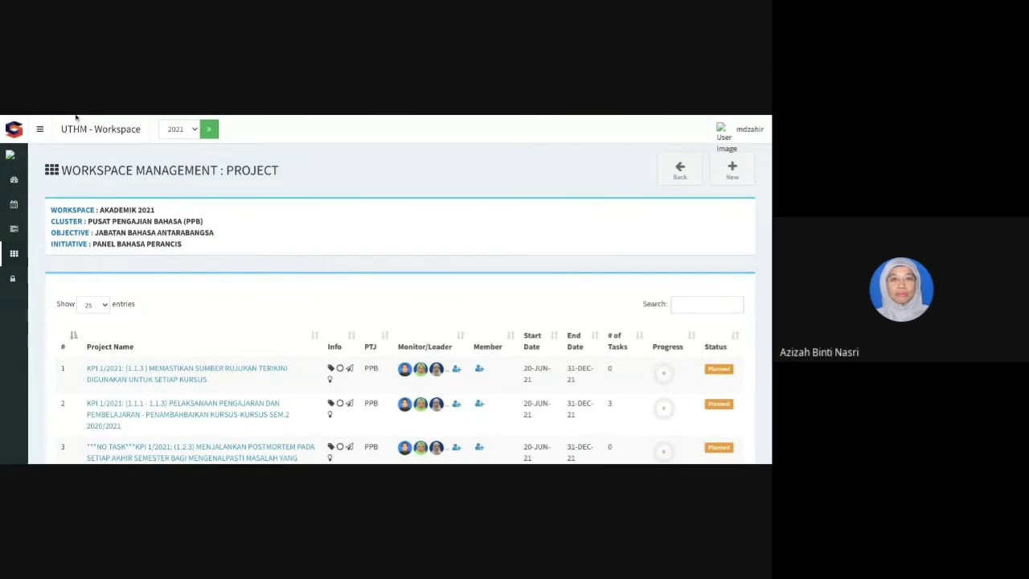
Return from the Panel Bahasa Perancis projects to the JABATAN BAHASA ANTARABANGSA initiatives overview
key(alt+Left)
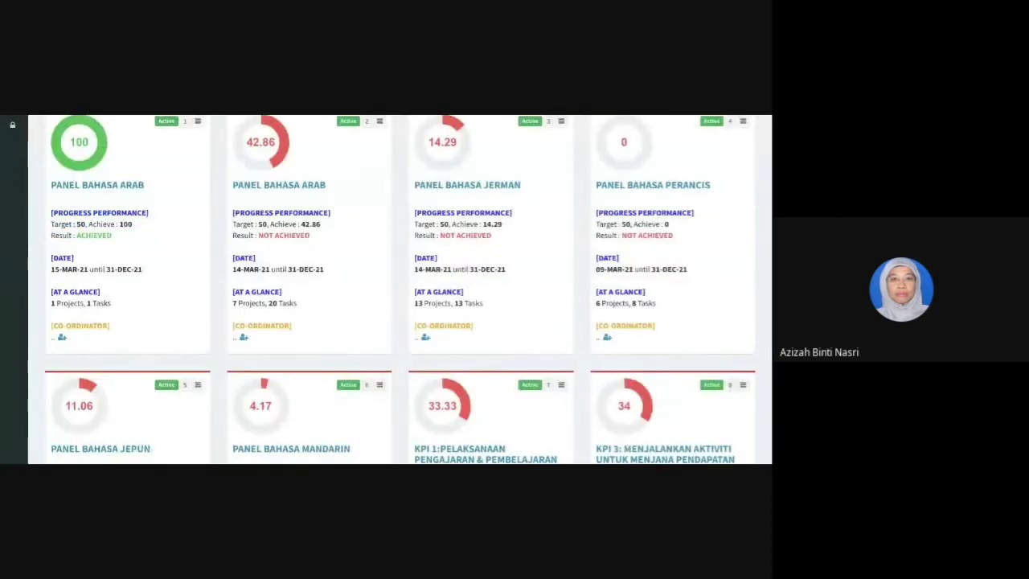
Return to the PUSAT PENGAJIAN BAHASA (PPB) objectives overview and compare the progress performance of its departments and units
scroll(179, 241, up, 2)
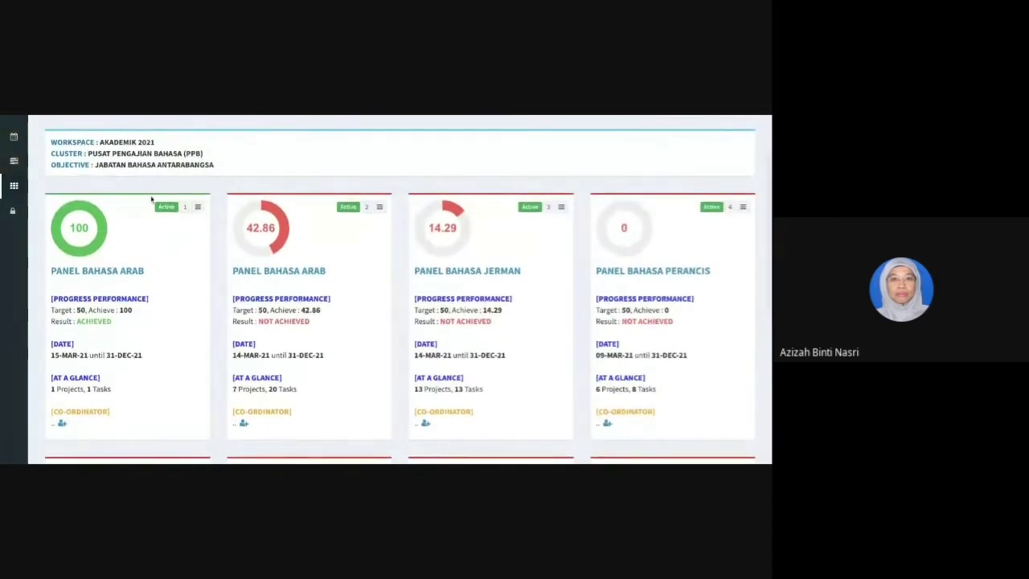
key(alt+Left)
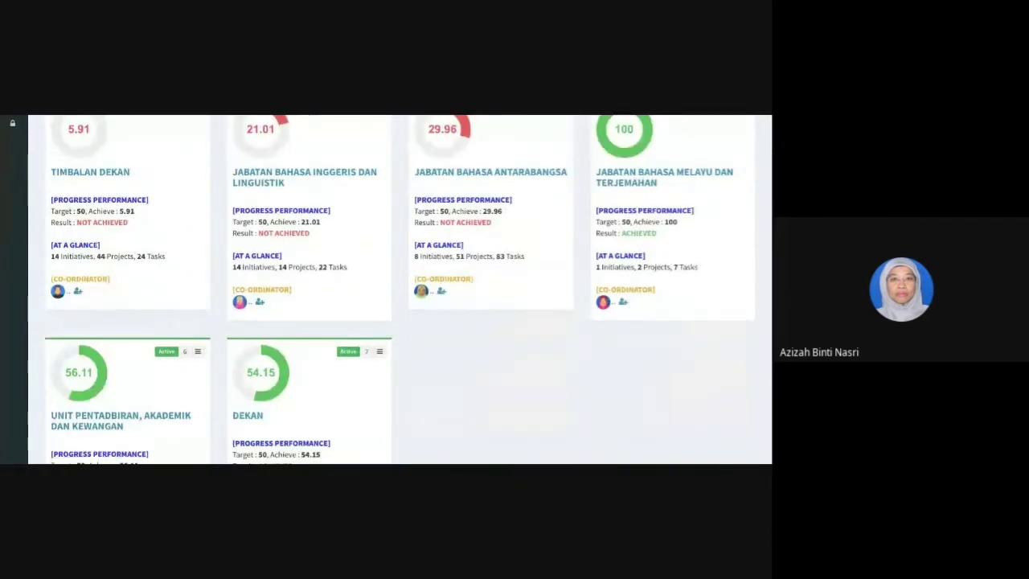
scroll(177, 214, up, 1)
scroll(178, 213, up, 1)
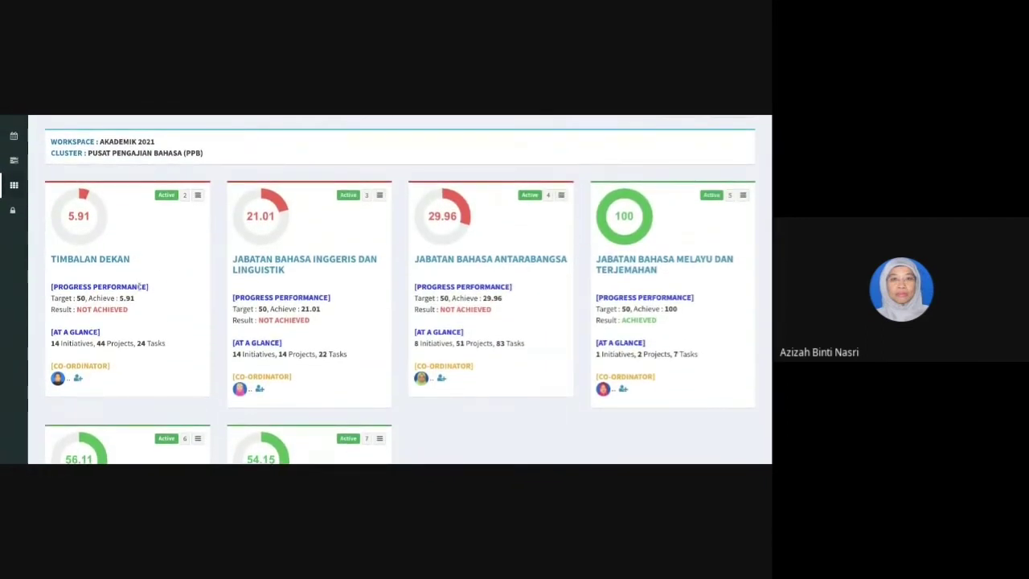
scroll(169, 284, down, 1)
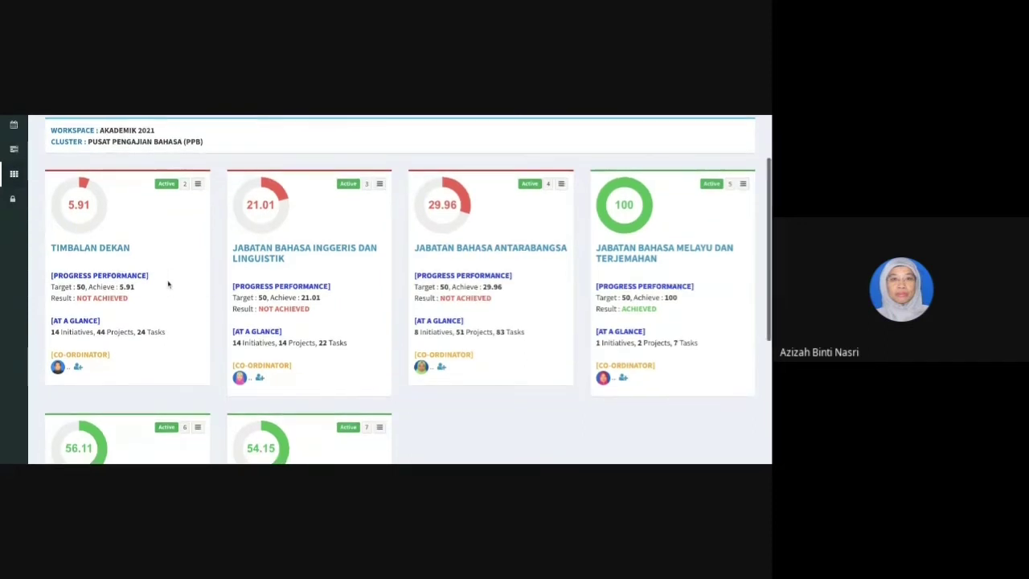
scroll(169, 284, up, 2)
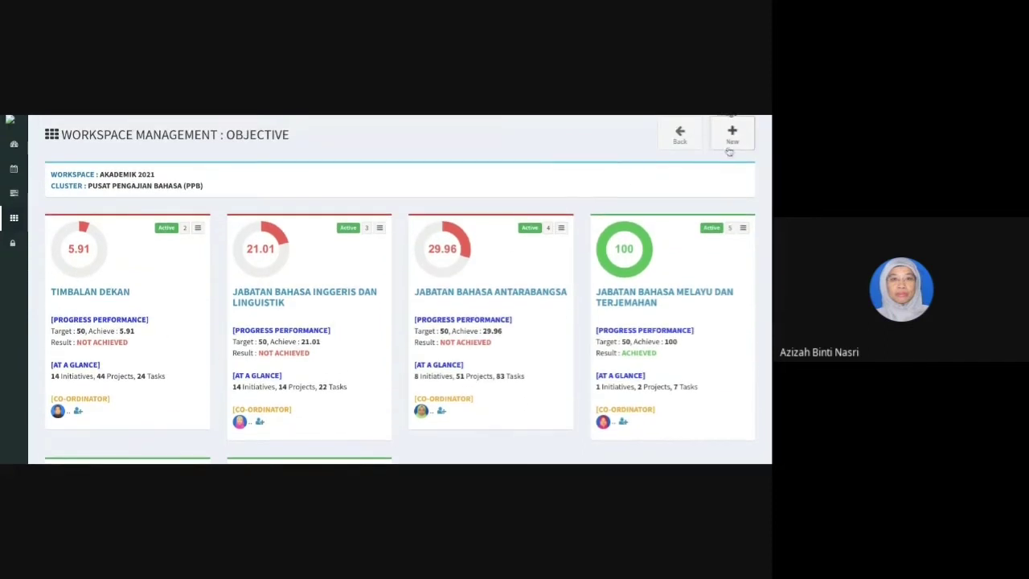
click(730, 145)
scroll(717, 169, down, 3)
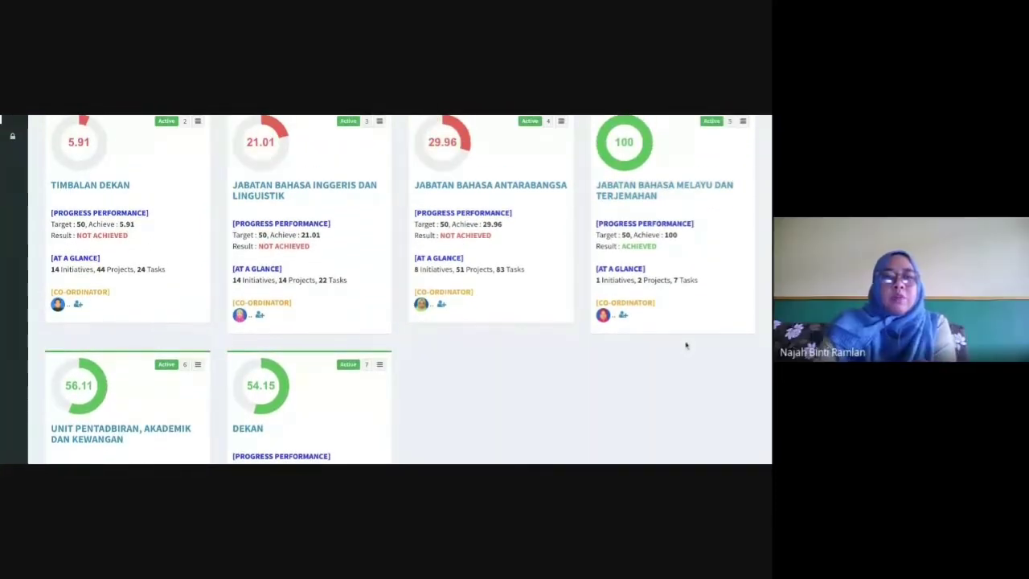
scroll(686, 345, up, 1)
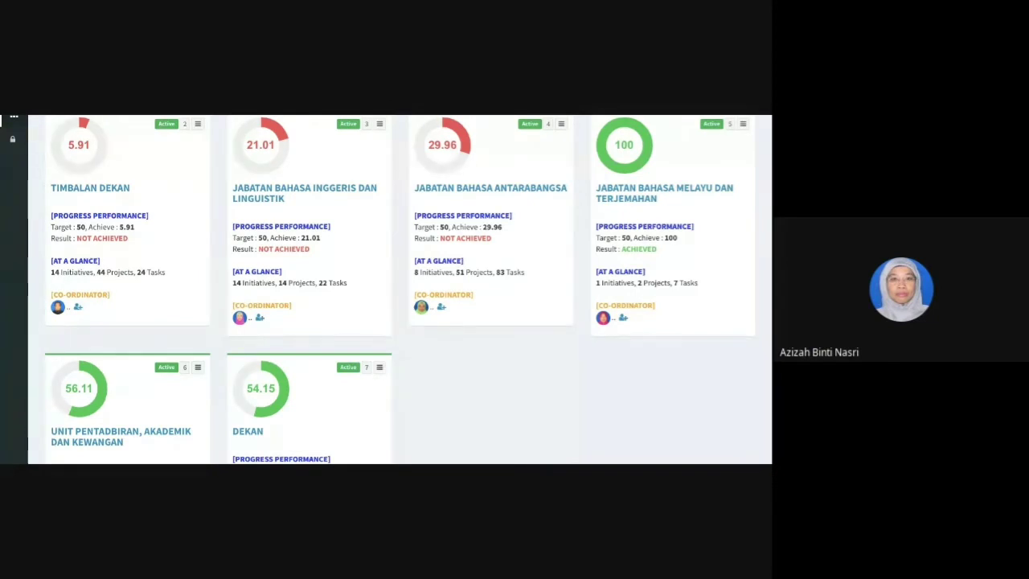
Open the JABATAN BAHASA INGGERIS DAN LINGUISTIK objective and view its first row of initiatives
click(265, 191)
scroll(335, 316, down, 2)
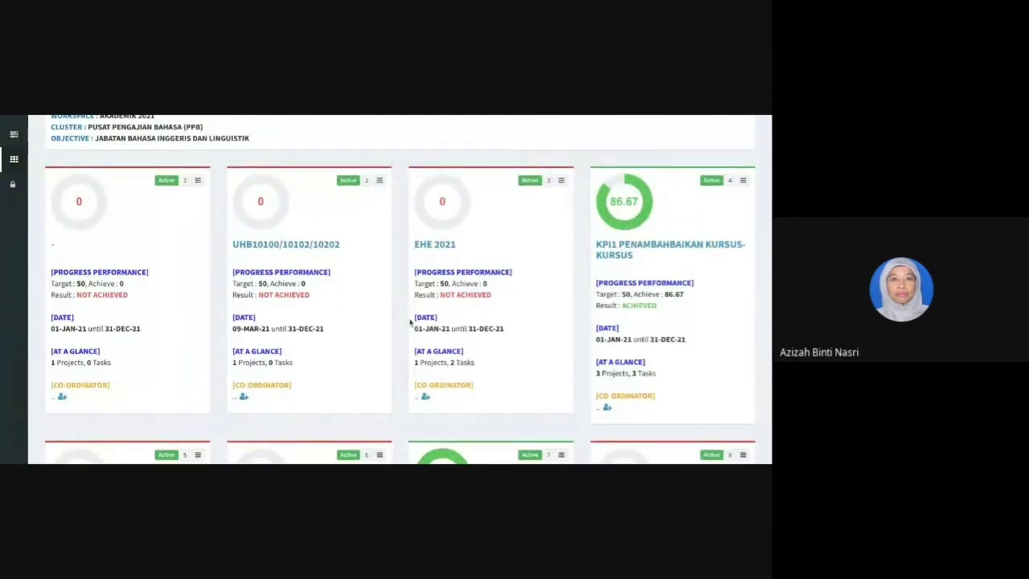
scroll(411, 324, down, 1)
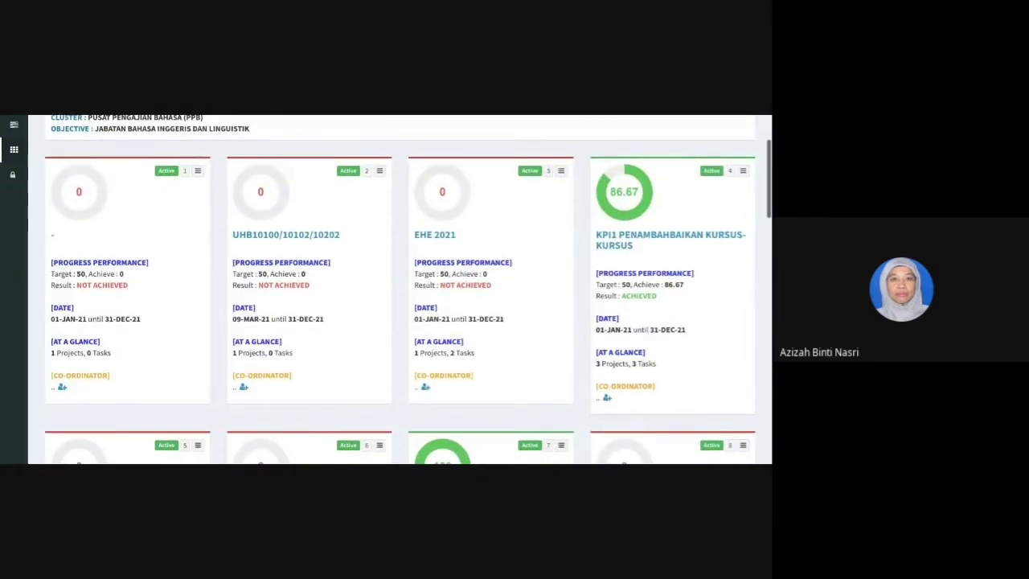
scroll(386, 290, up, 2)
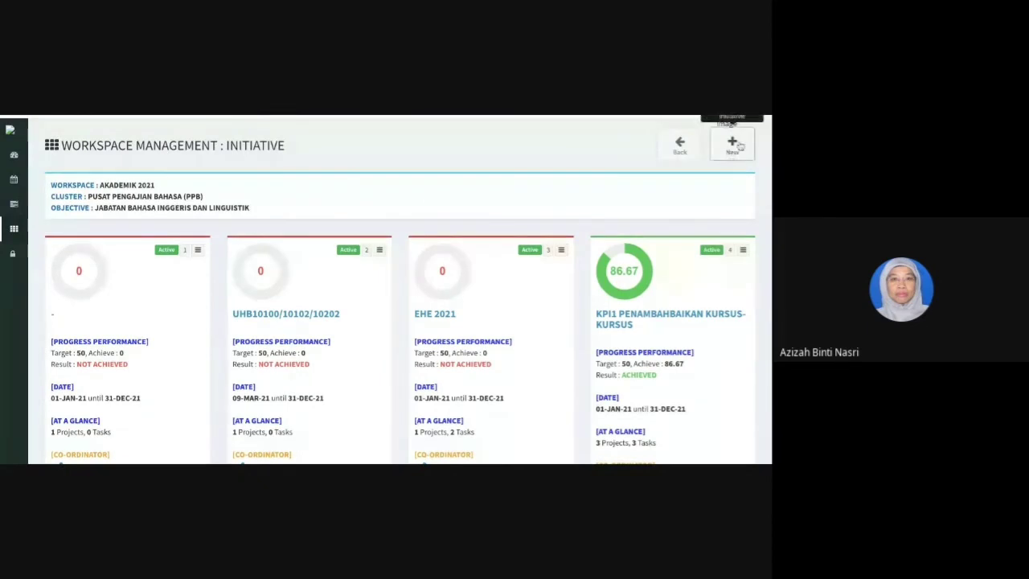
scroll(738, 146, up, 1)
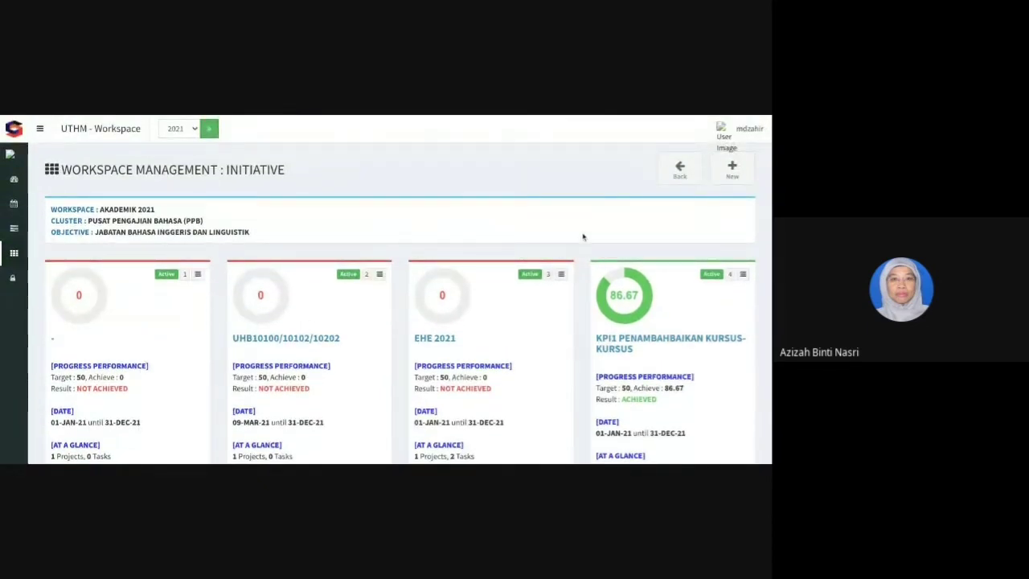
Review the progress, dates and project counts of all the English and linguistics department's initiatives through EW 2021
scroll(584, 236, down, 1)
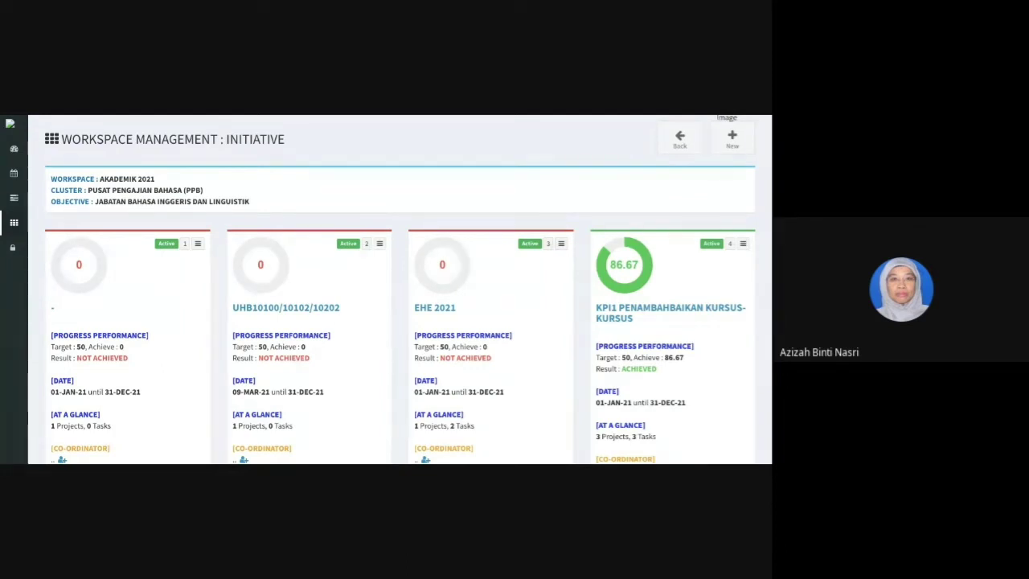
scroll(399, 290, down, 5)
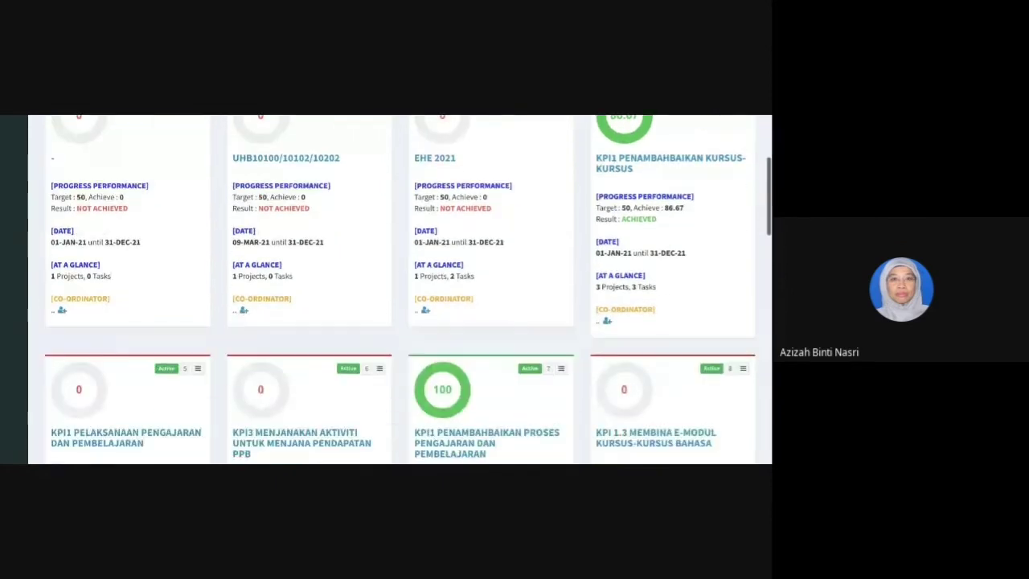
scroll(399, 290, down, 3)
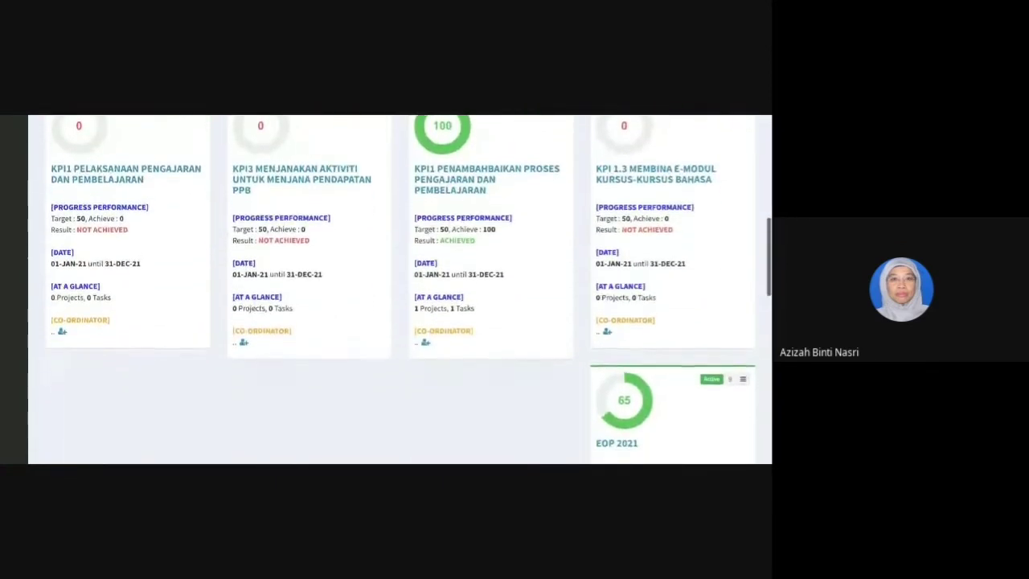
scroll(400, 289, down, 4)
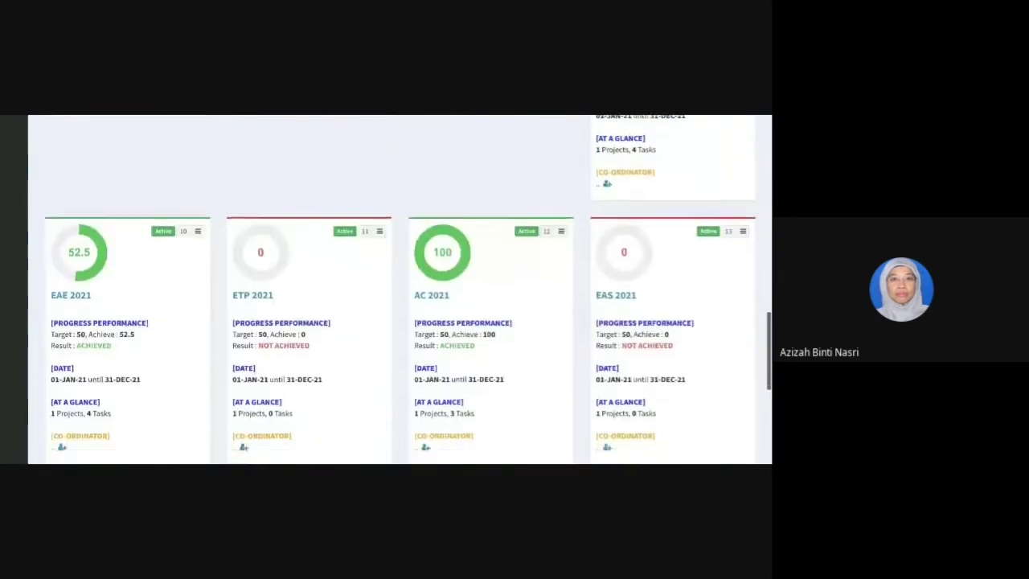
scroll(400, 290, down, 5)
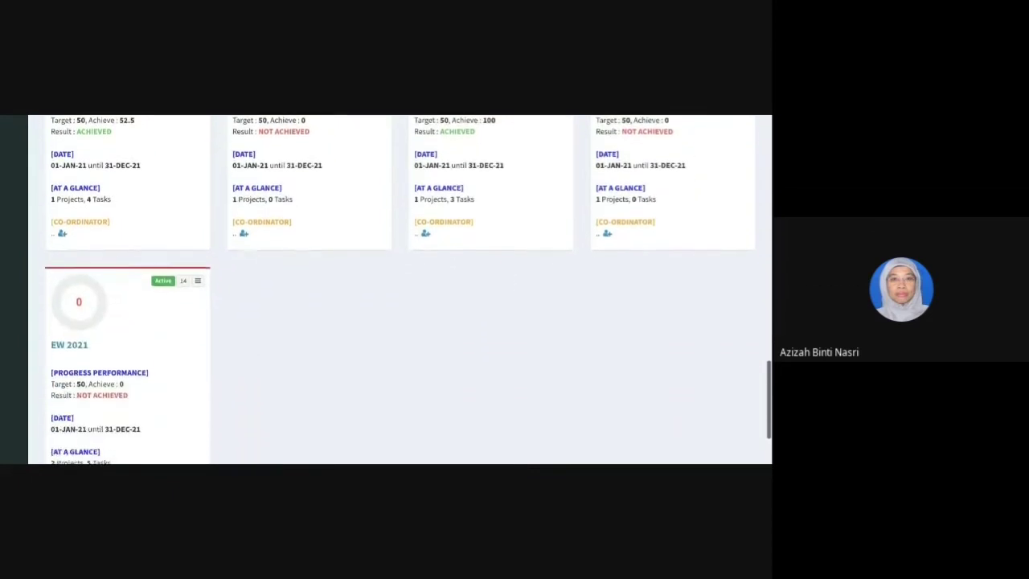
scroll(400, 290, up, 6)
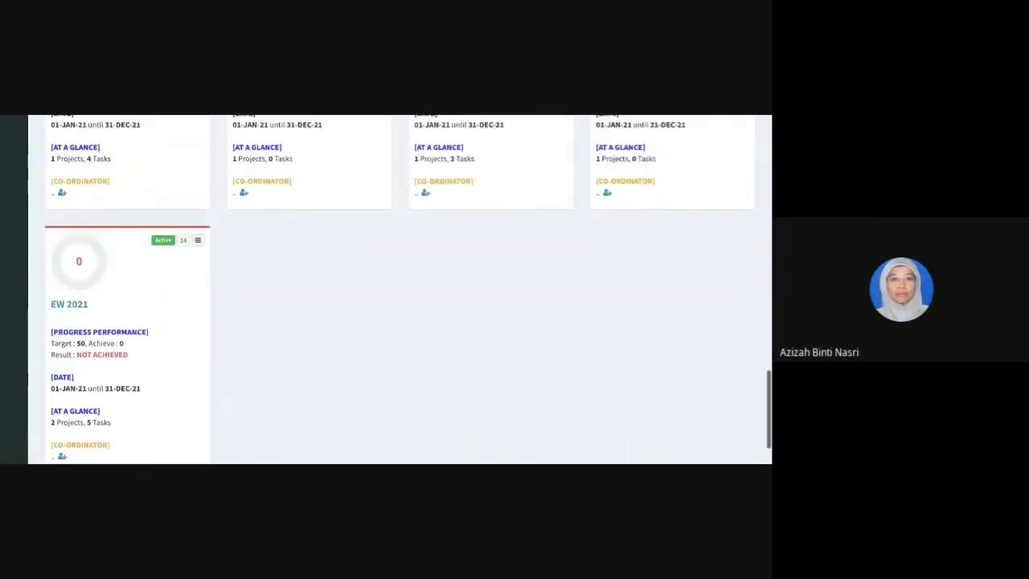
scroll(400, 289, up, 3)
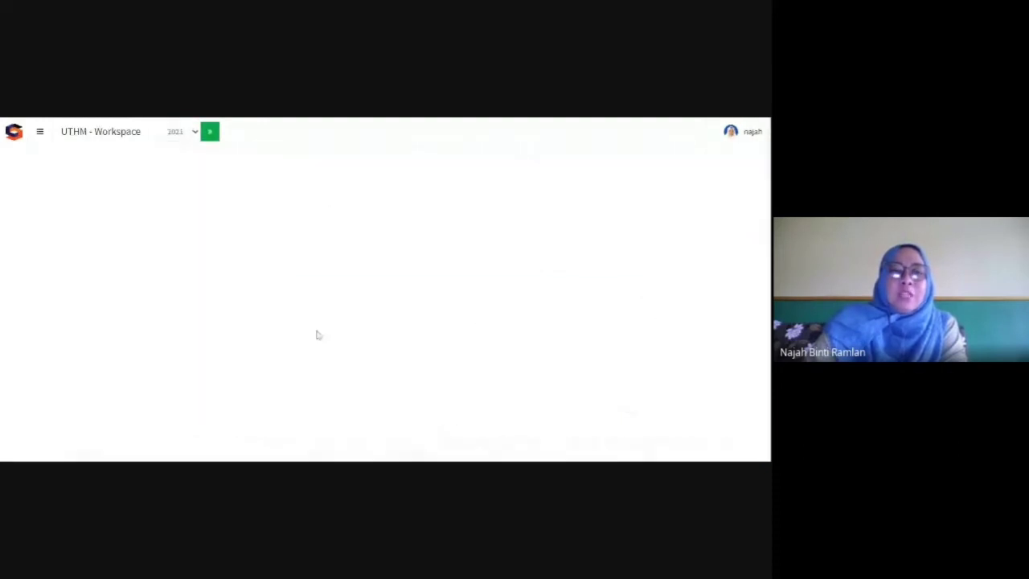
Check the My Projects / Monitoring list on the 2021 dashboard for members, progress and status
scroll(318, 336, down, 2)
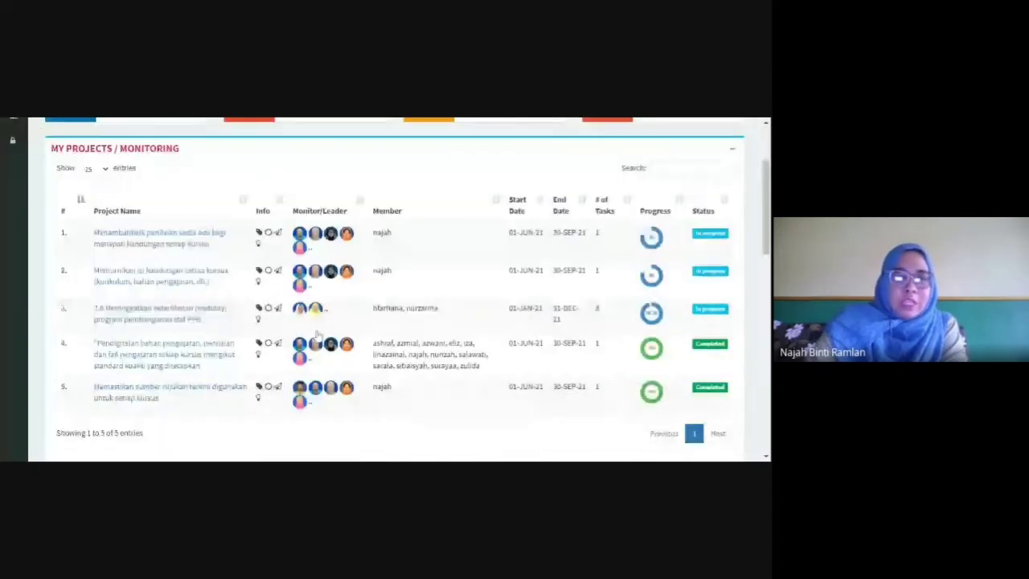
scroll(317, 336, down, 1)
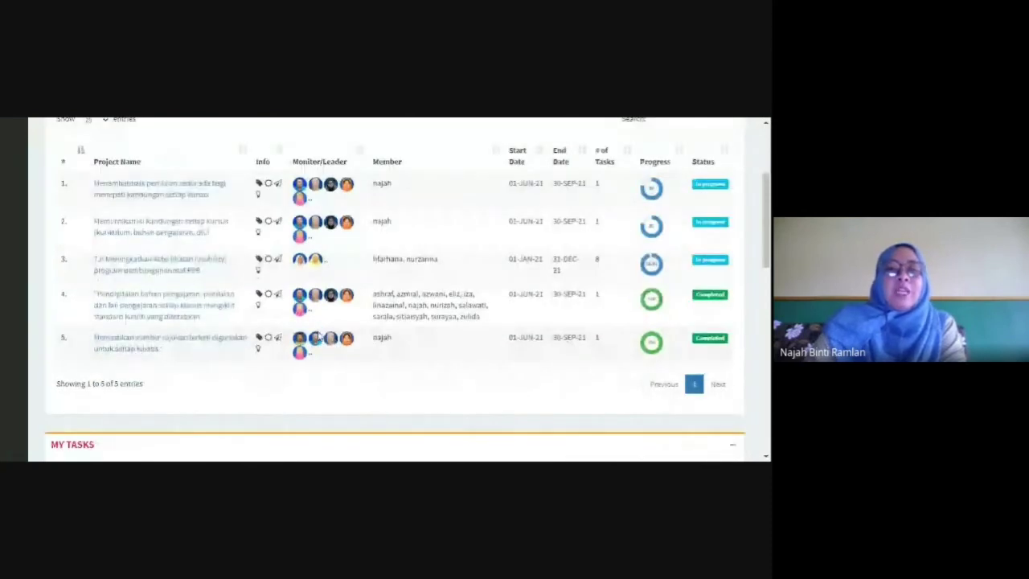
scroll(299, 315, up, 3)
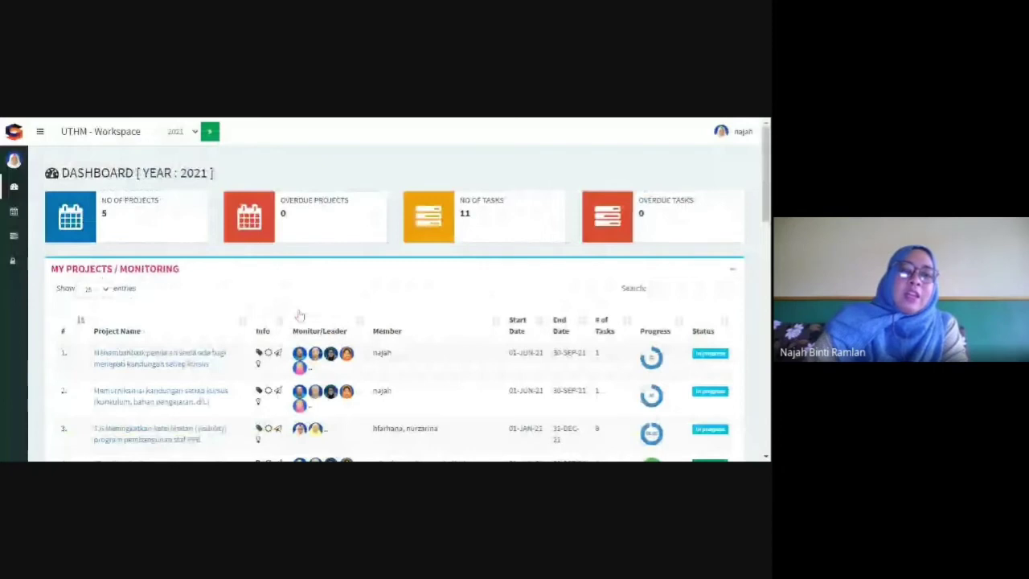
Switch the dashboard from the current year to 2020
click(182, 132)
click(178, 157)
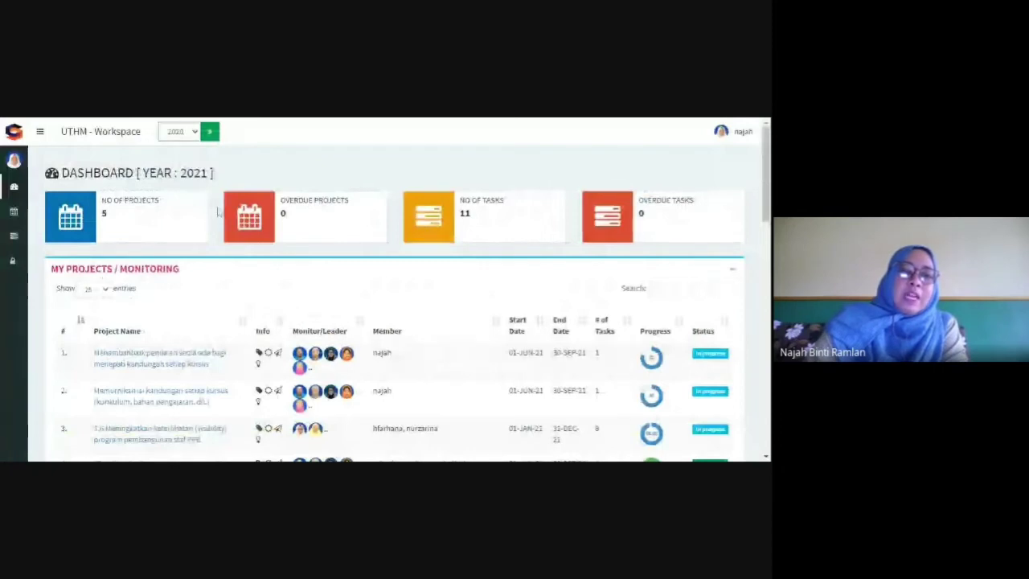
click(209, 134)
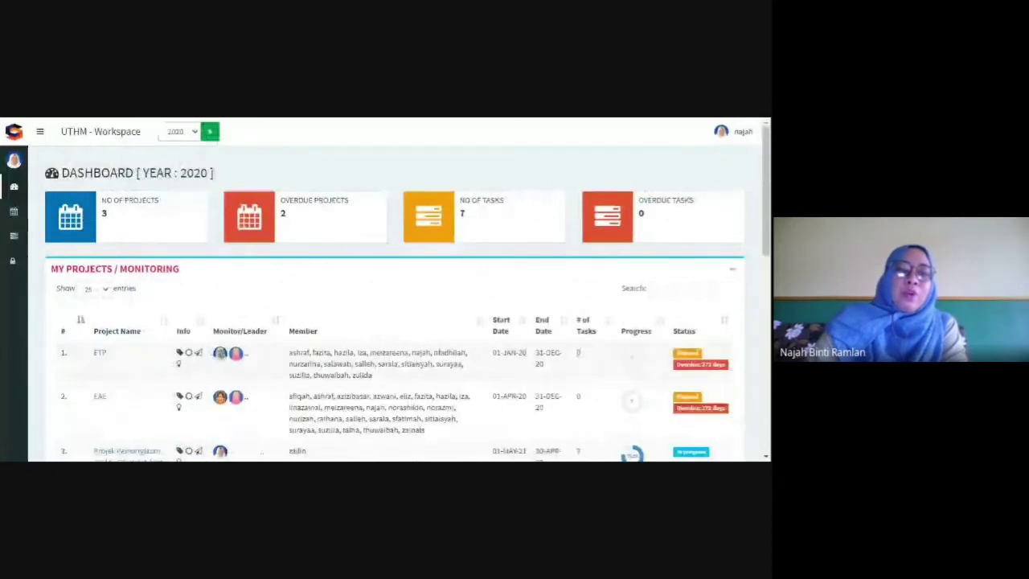
Examine the 2020 dashboard's project totals and the dates, tasks, progress and status of the ETP, EAE and DG44 projects
scroll(428, 338, down, 2)
scroll(164, 295, down, 1)
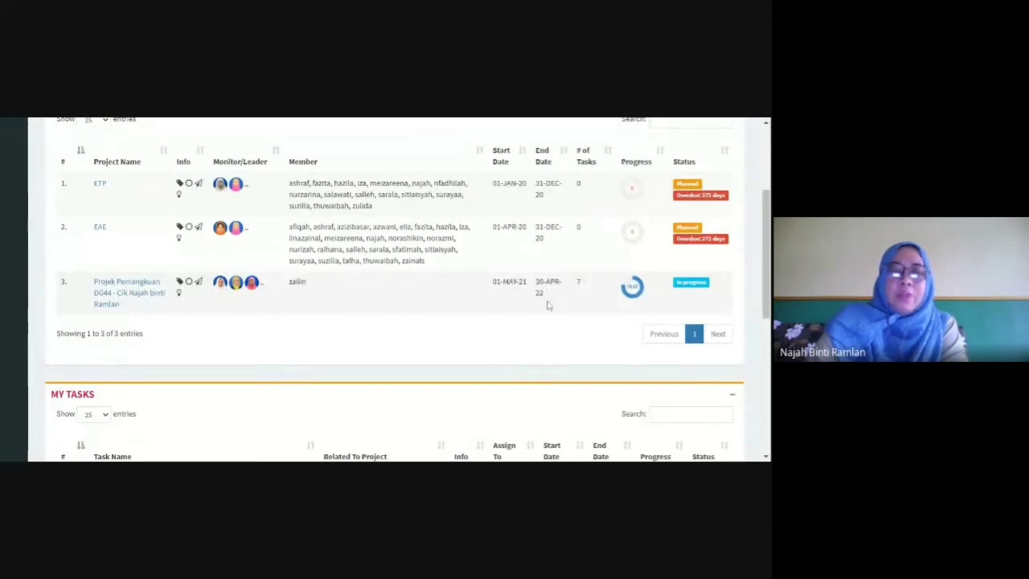
scroll(328, 309, up, 3)
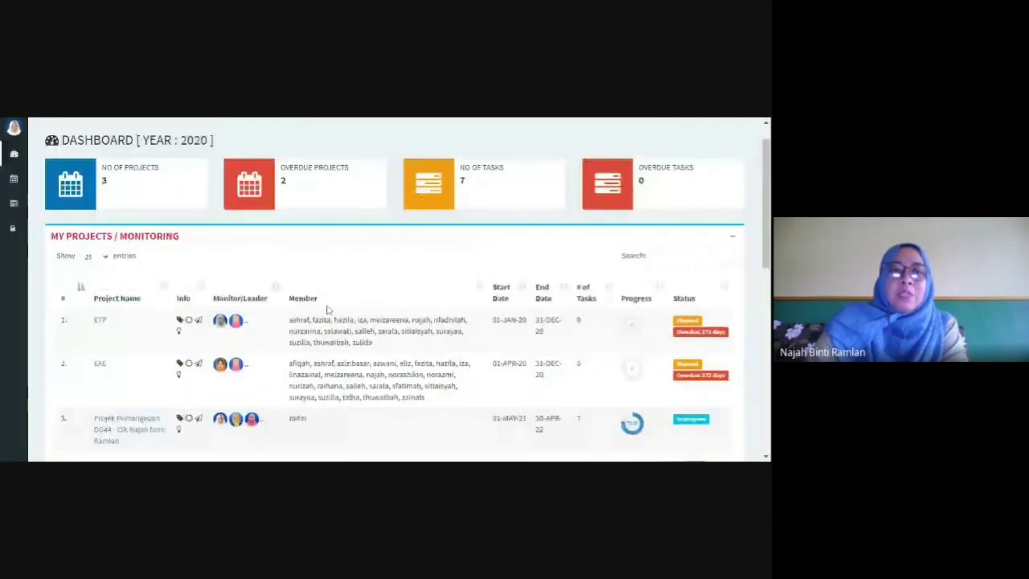
scroll(326, 308, up, 1)
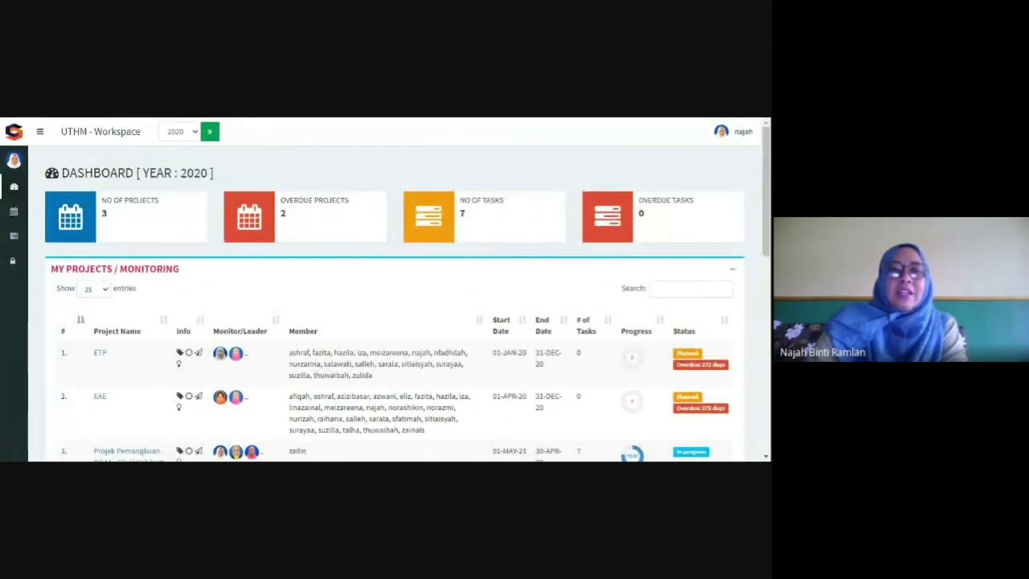
scroll(526, 361, down, 1)
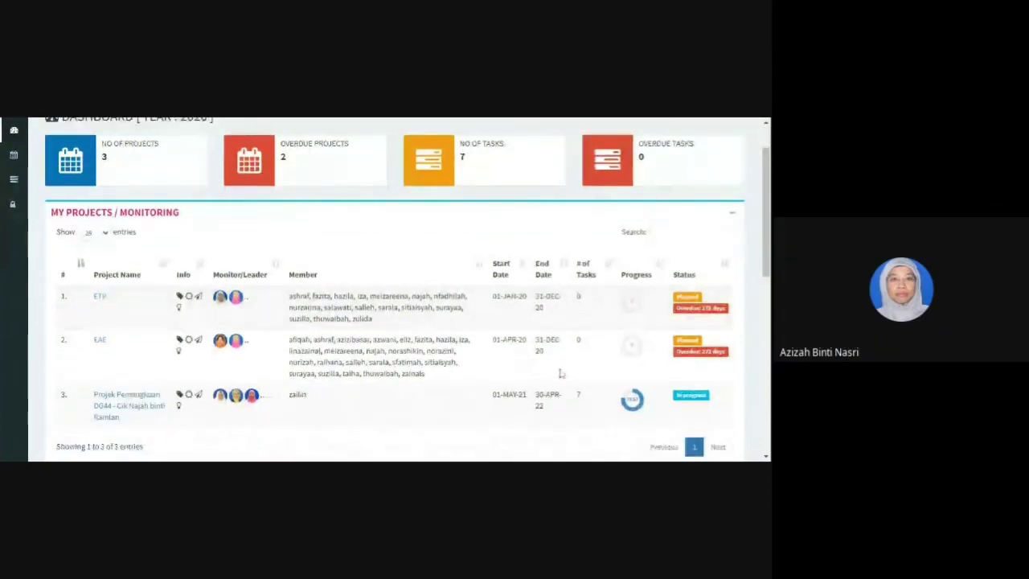
scroll(507, 309, down, 1)
scroll(507, 310, down, 1)
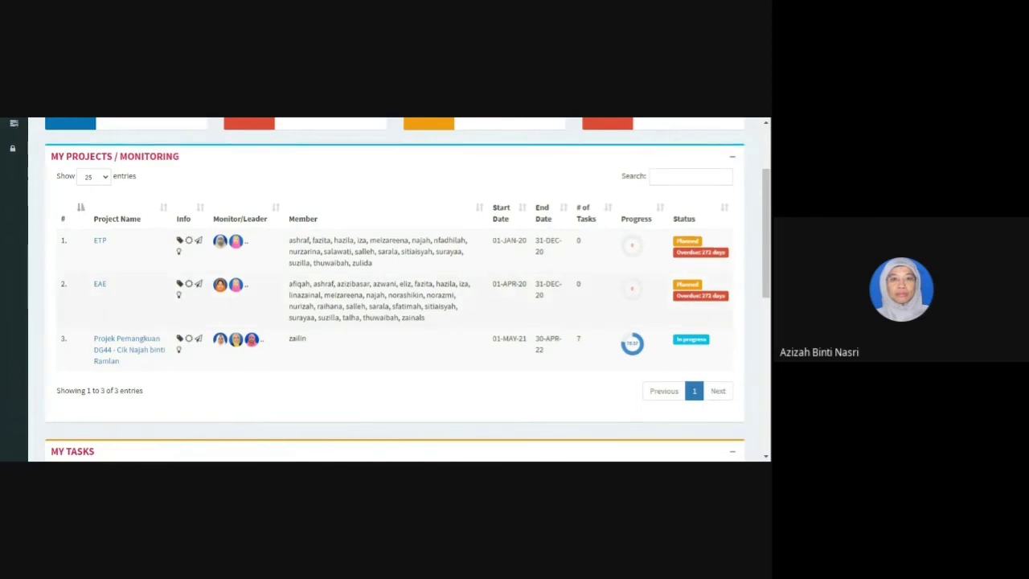
scroll(216, 122, up, 3)
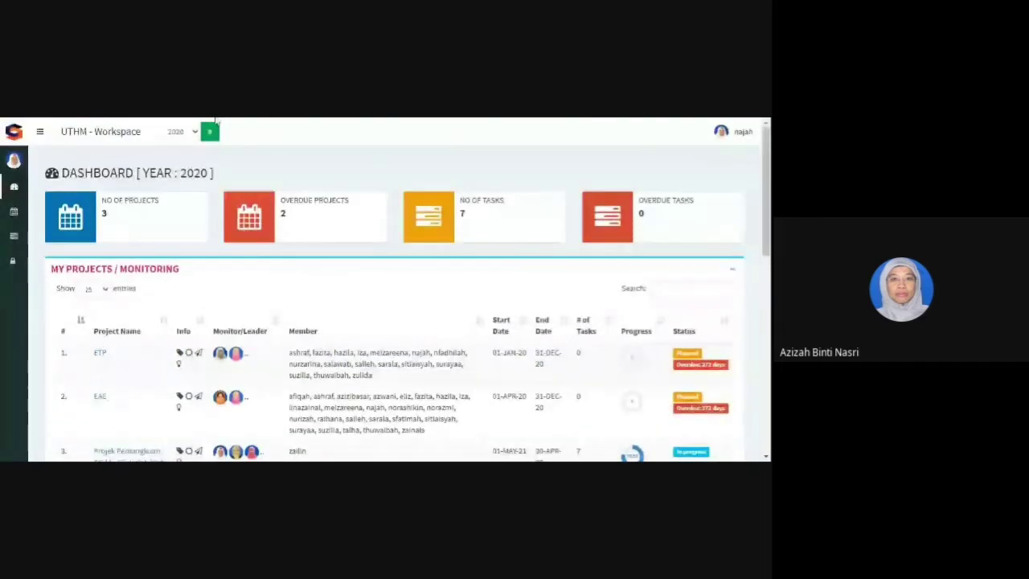
scroll(347, 309, down, 1)
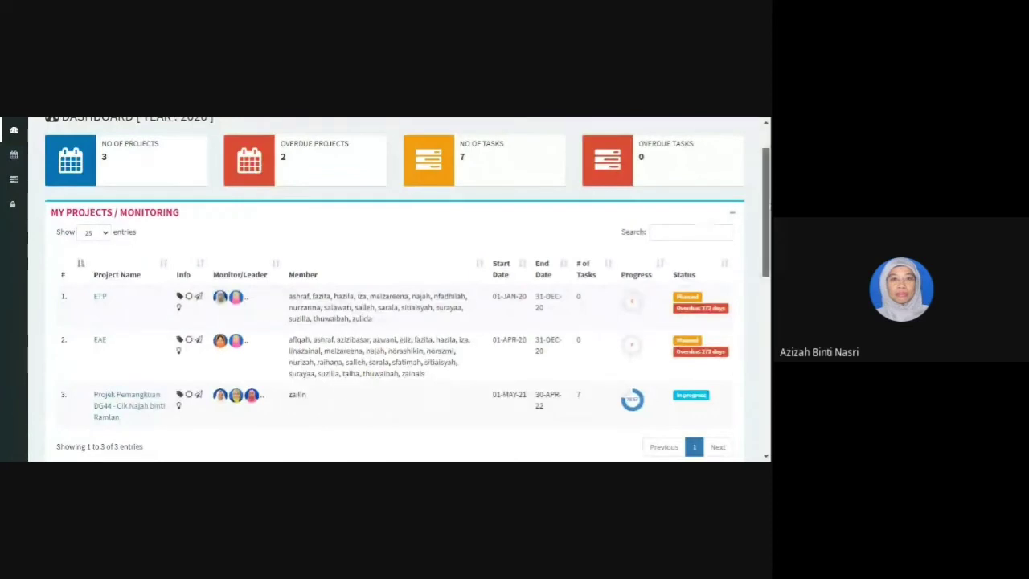
scroll(394, 290, down, 1)
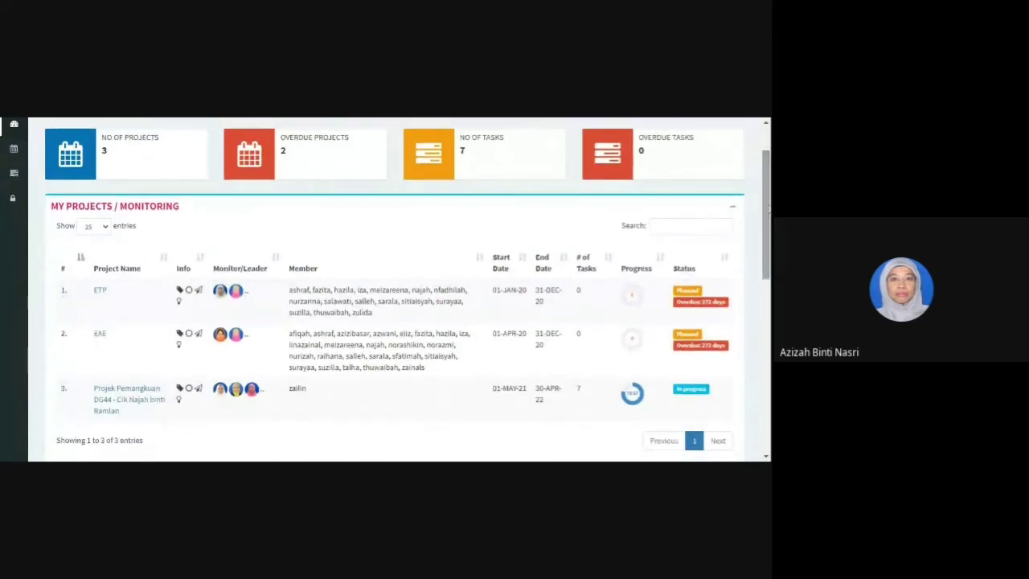
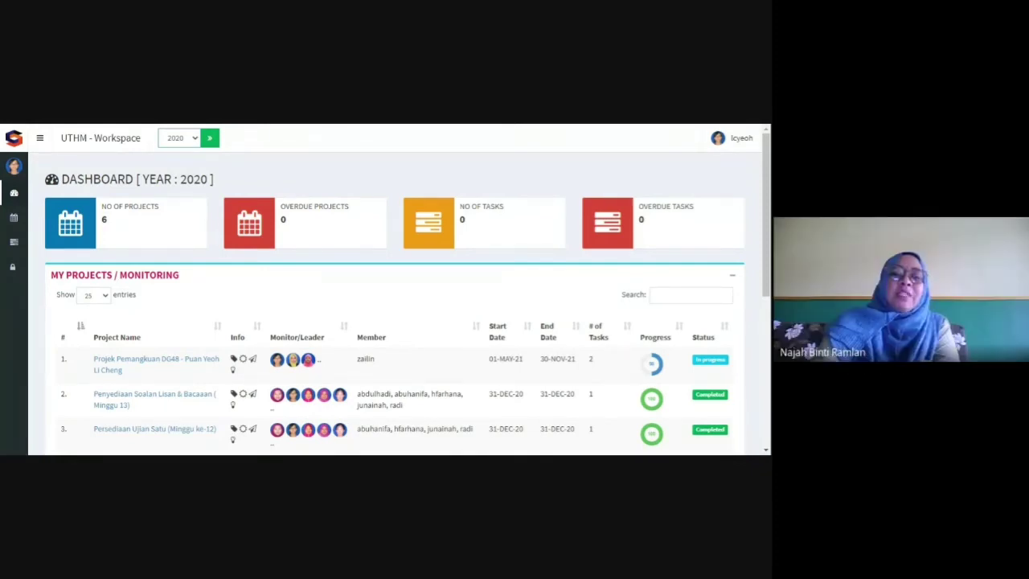
Load the 2021 dashboard and review its KPI 1/2021 projects and the My Tasks list
click(206, 145)
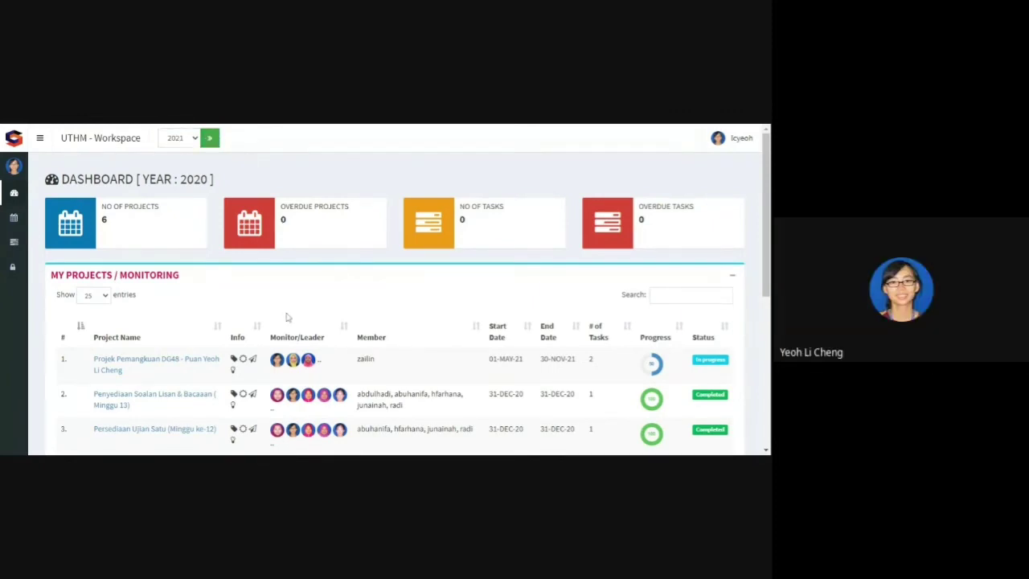
scroll(230, 301, down, 8)
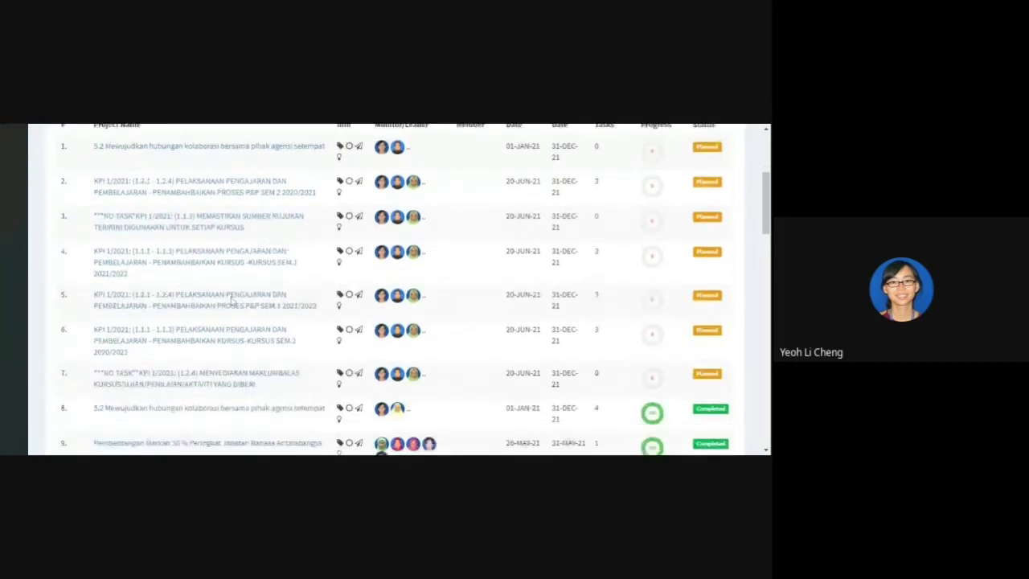
scroll(231, 301, up, 4)
scroll(231, 300, down, 6)
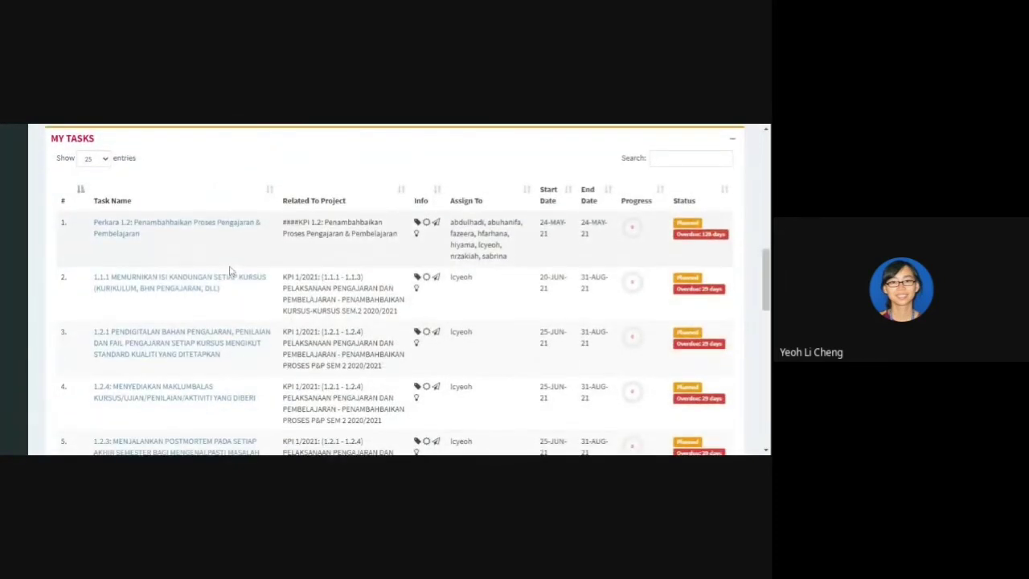
Open task 1.1.3 MEMASTIKAN SUMBER RUJUKAN TERIKINI from My Tasks and review its details, progress and activities log
scroll(231, 271, down, 1)
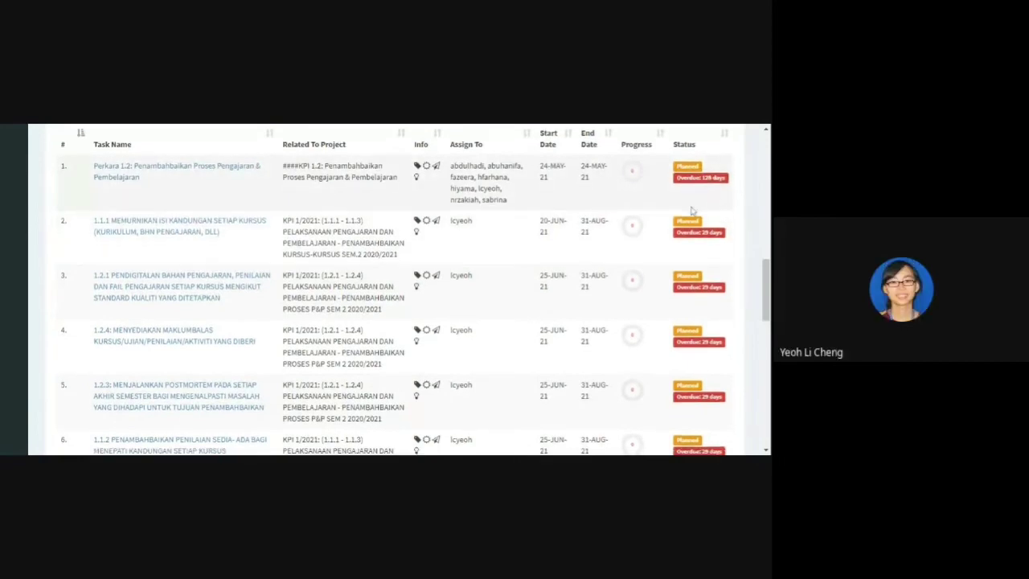
scroll(695, 241, down, 1)
scroll(699, 264, down, 2)
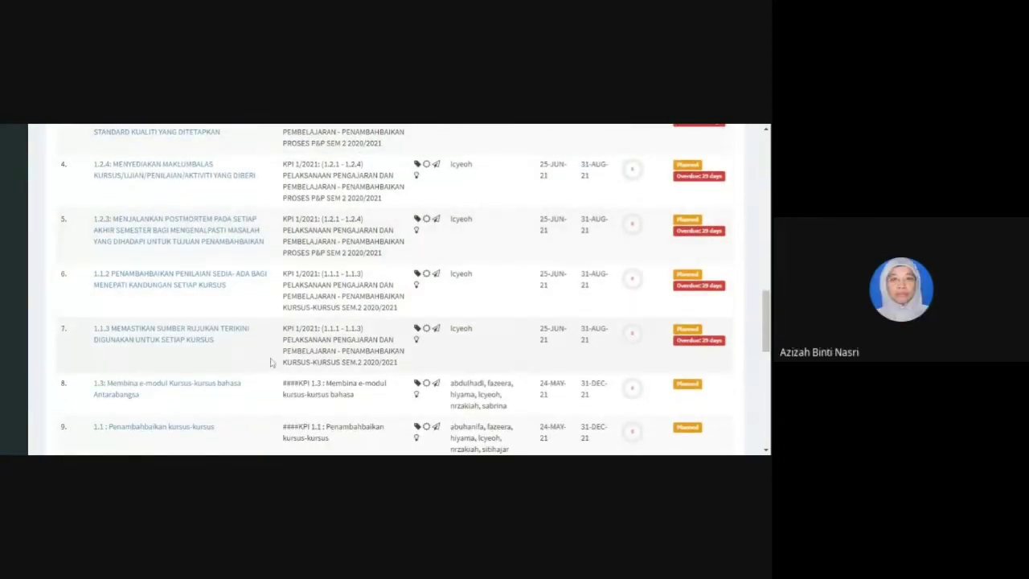
click(185, 345)
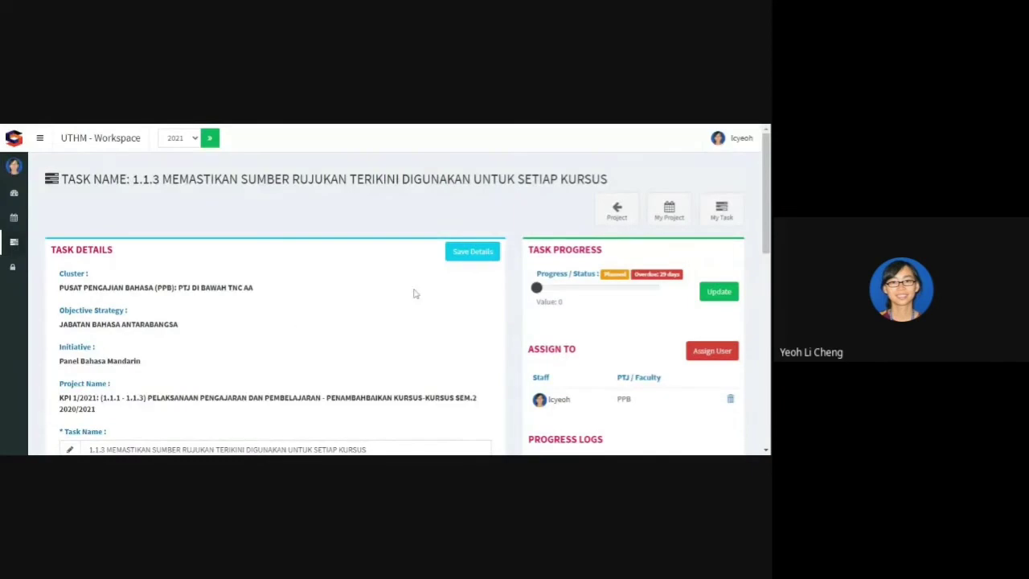
scroll(471, 303, down, 3)
scroll(435, 306, down, 5)
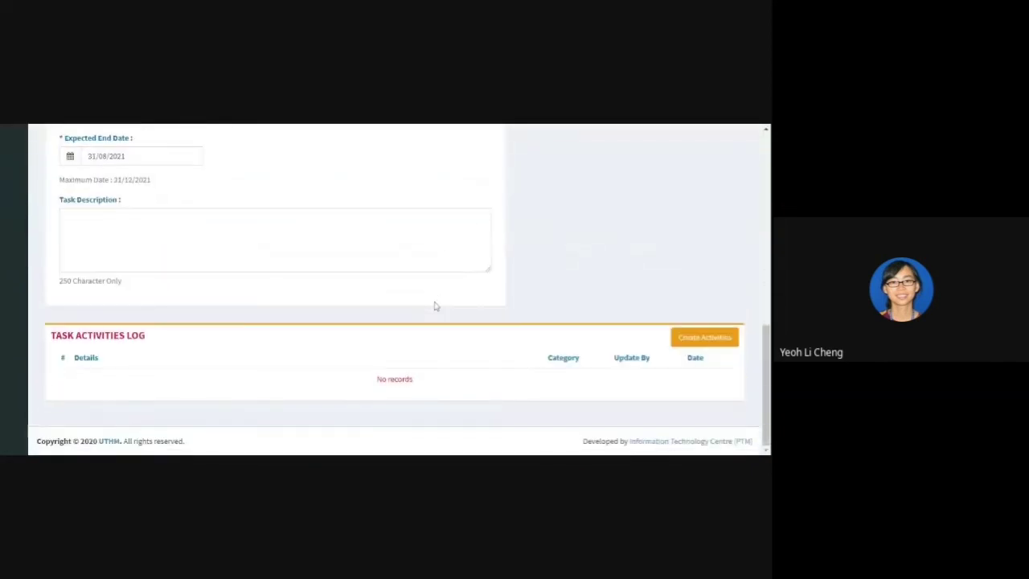
scroll(367, 223, up, 10)
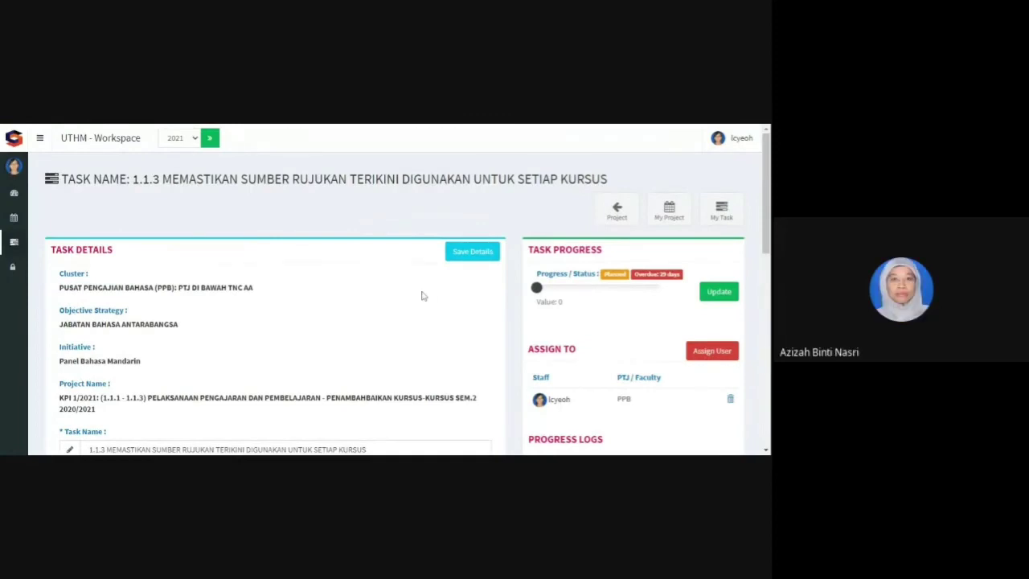
scroll(423, 296, down, 1)
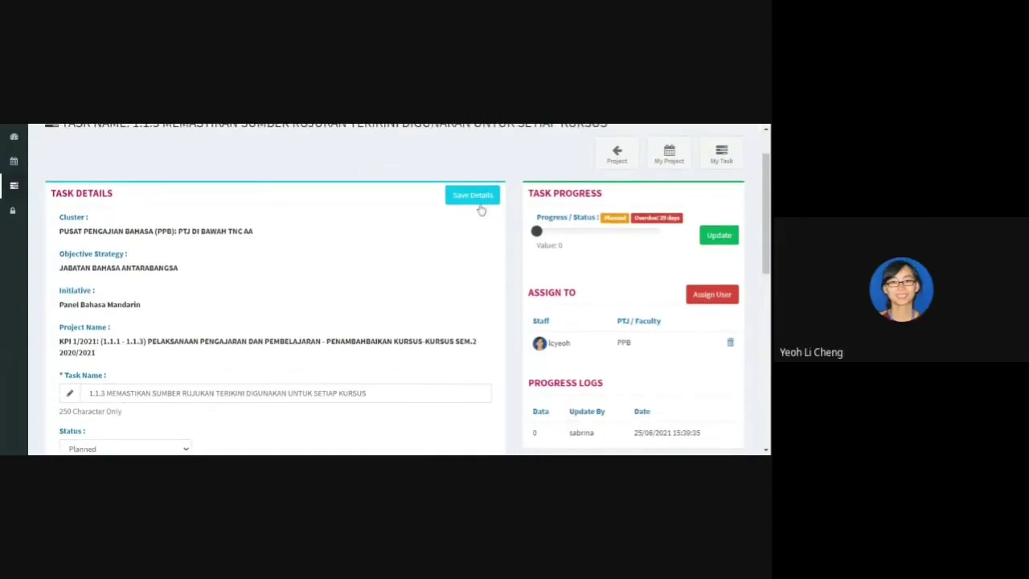
scroll(616, 210, up, 1)
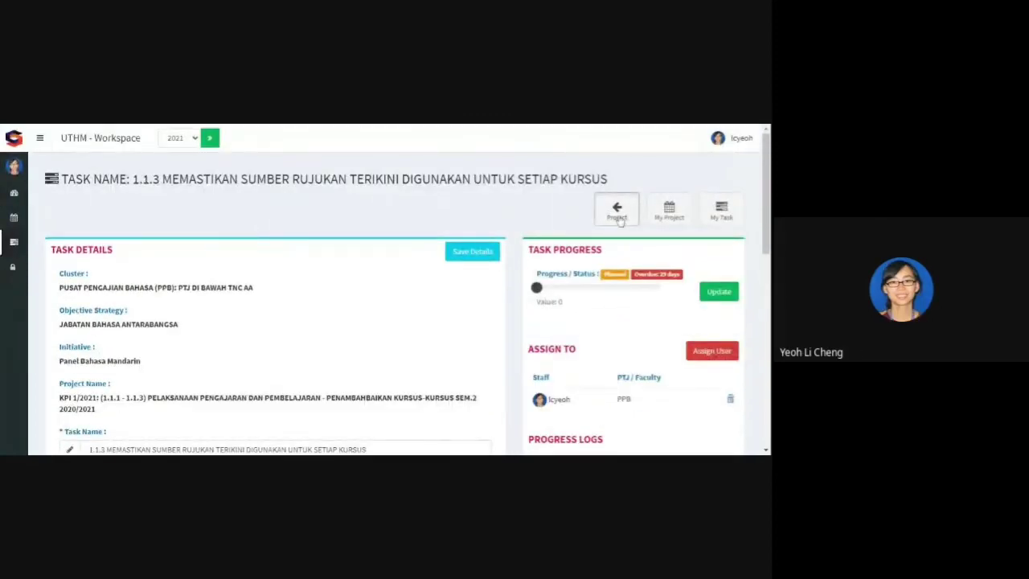
Review the details and members of the task's parent project, KPI 1/2021 (1.1.1 - 1.1.3), and return to the task
click(617, 210)
scroll(506, 281, down, 2)
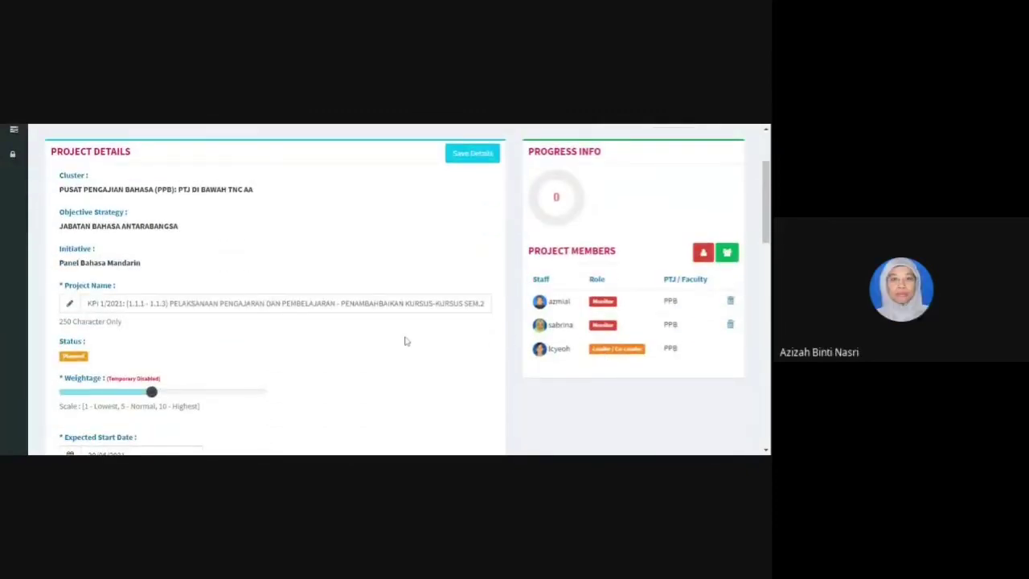
scroll(427, 335, down, 1)
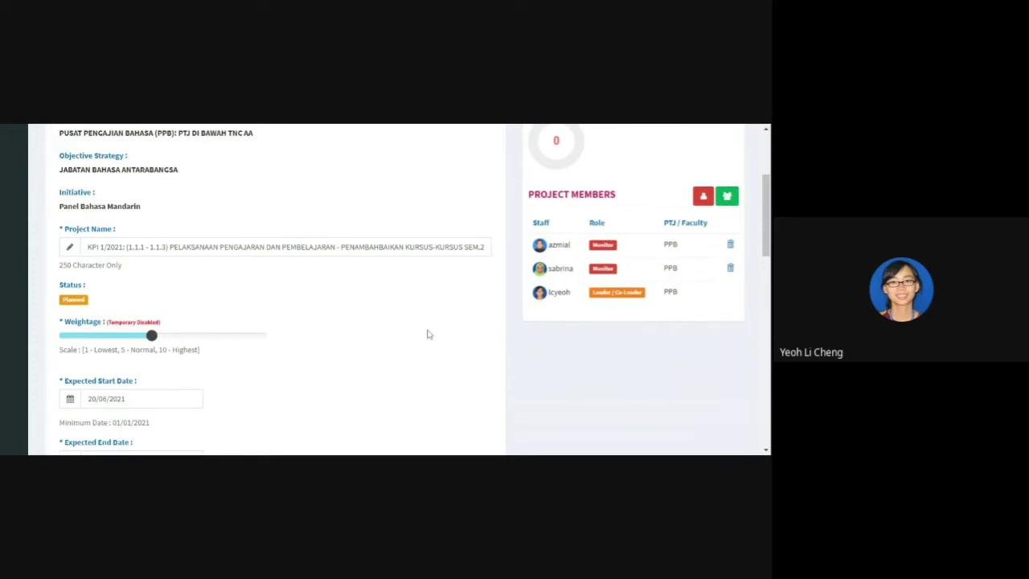
scroll(429, 334, down, 2)
scroll(429, 334, up, 3)
scroll(429, 335, up, 2)
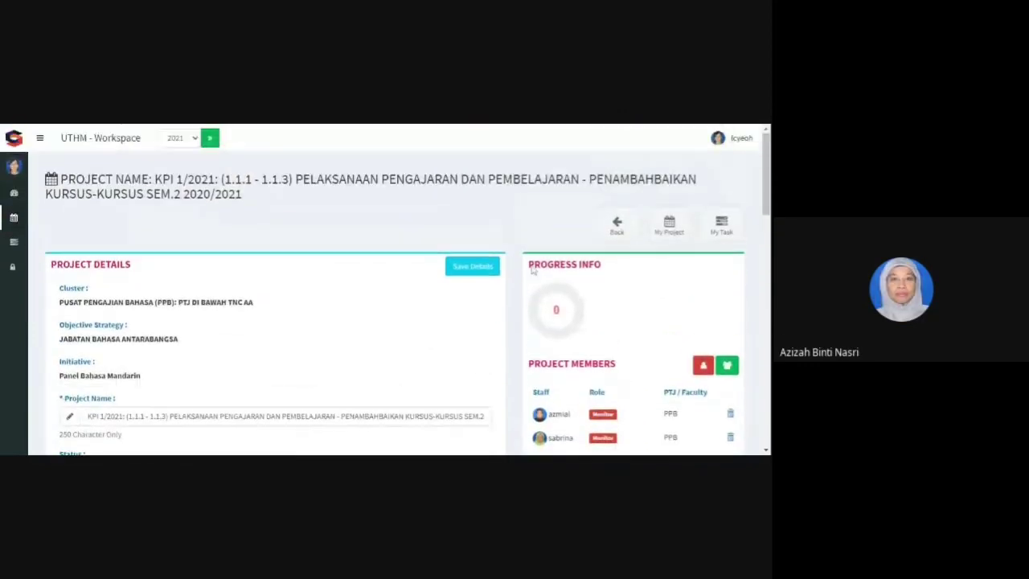
click(617, 231)
Try to extend task 1.1.3 by choosing 30/10/2021 as its Expected End Date and updating the task progress
scroll(228, 361, down, 2)
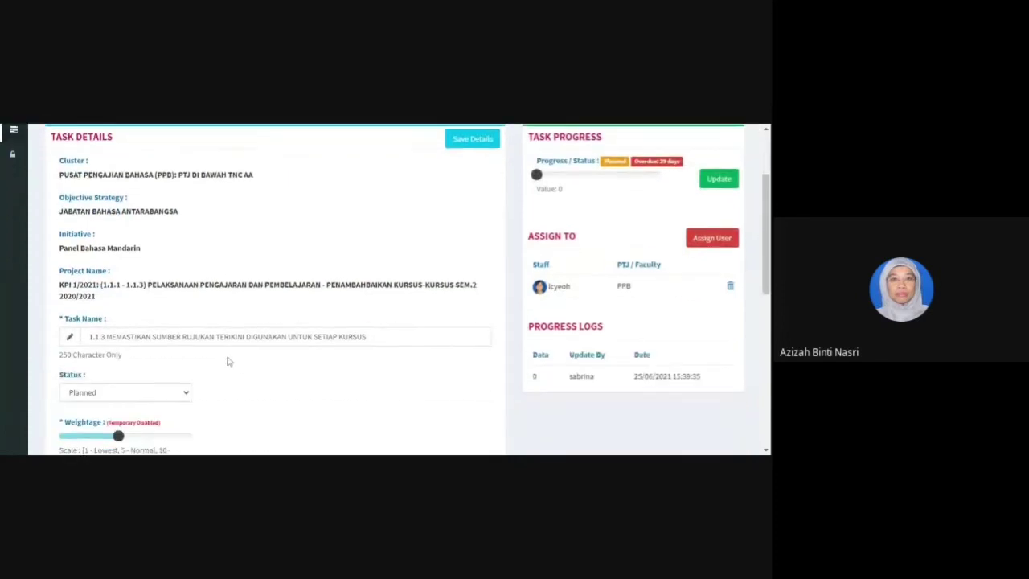
scroll(228, 362, down, 2)
scroll(333, 339, up, 3)
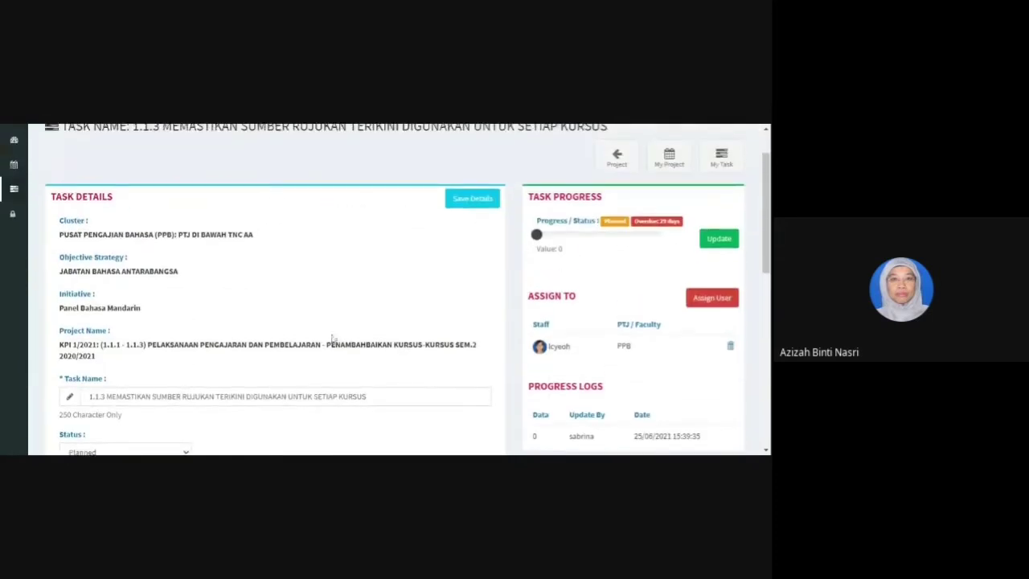
scroll(333, 338, up, 1)
scroll(483, 297, down, 2)
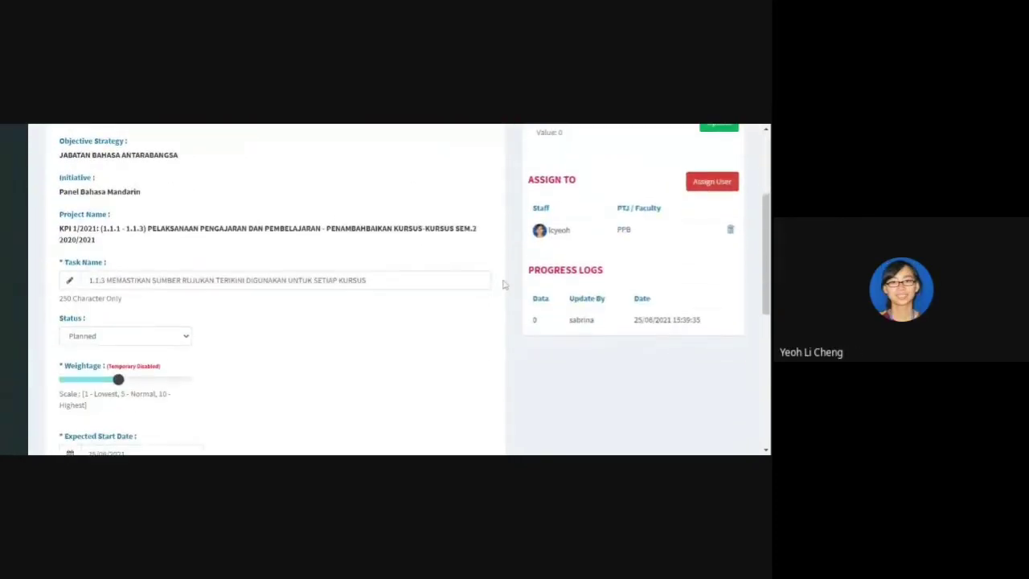
scroll(170, 359, down, 2)
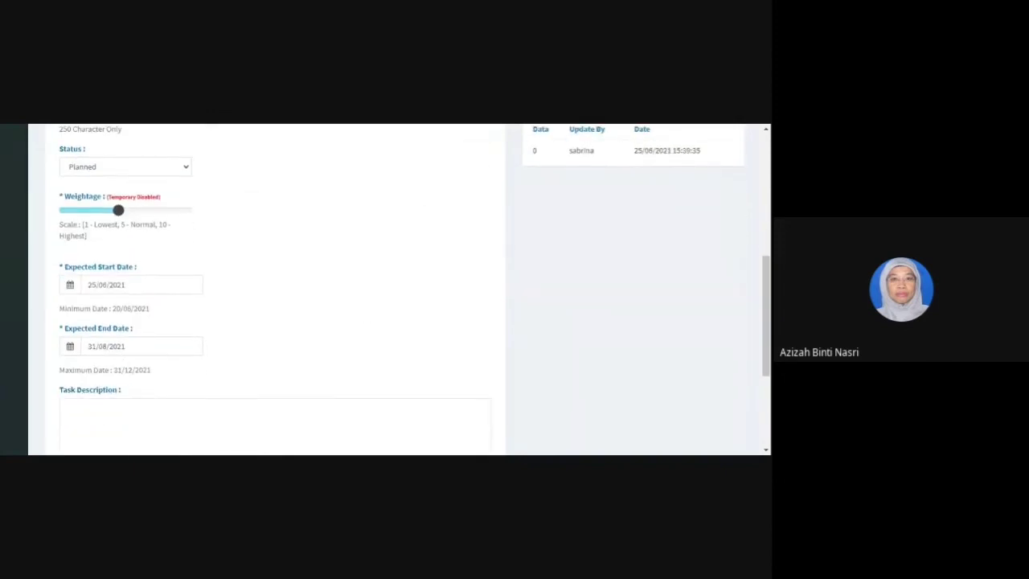
scroll(273, 324, down, 1)
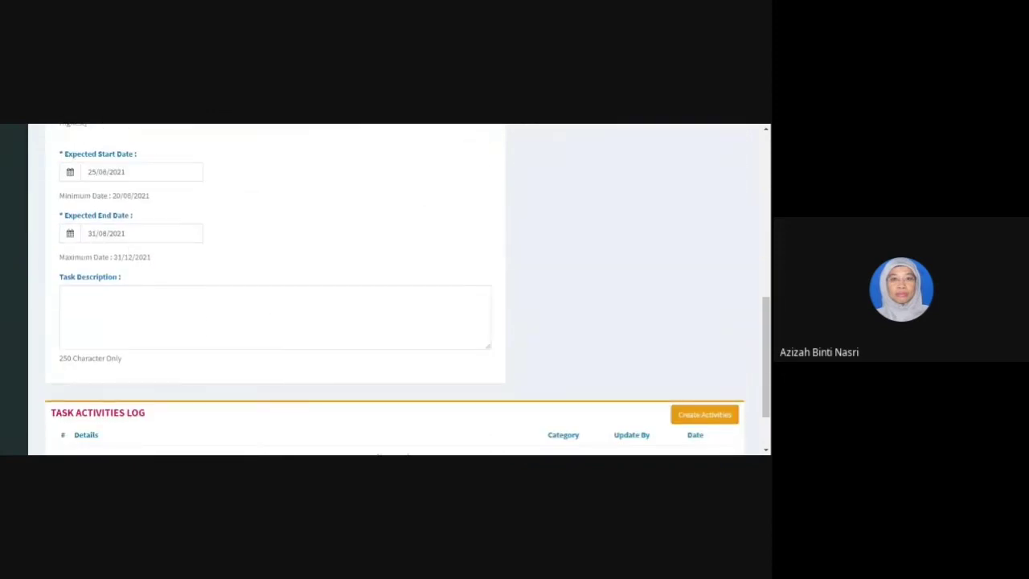
click(141, 233)
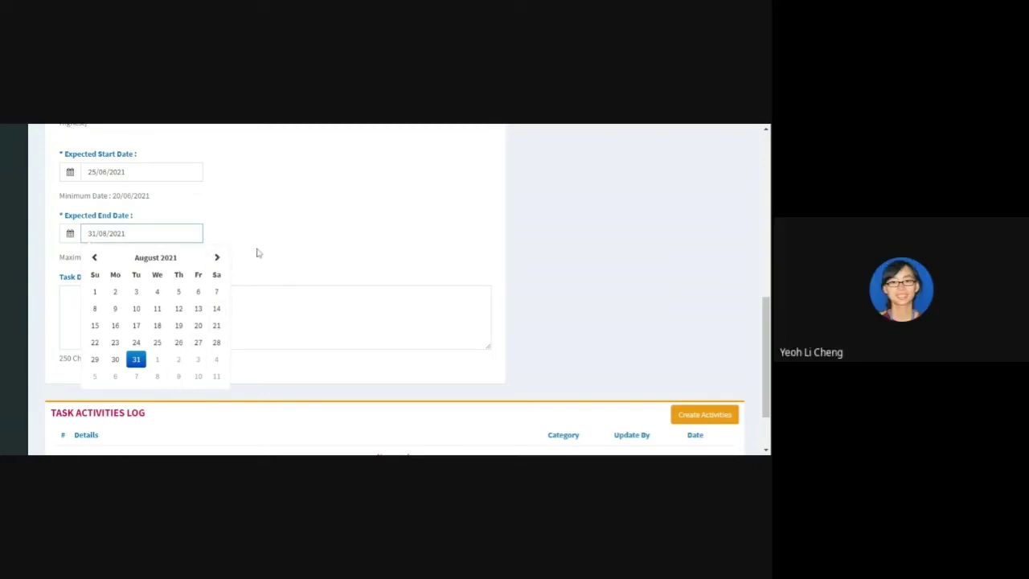
click(217, 259)
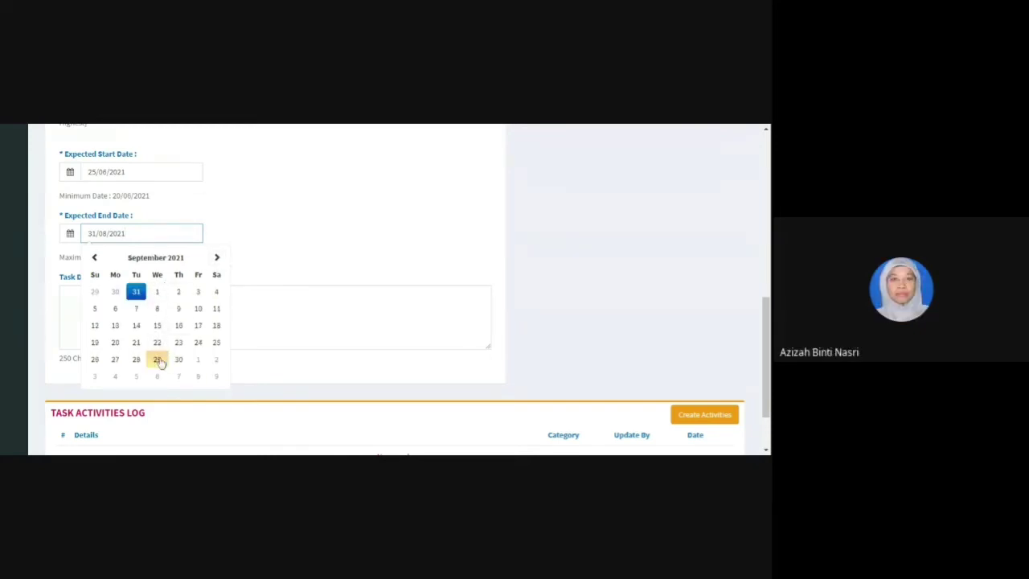
click(218, 258)
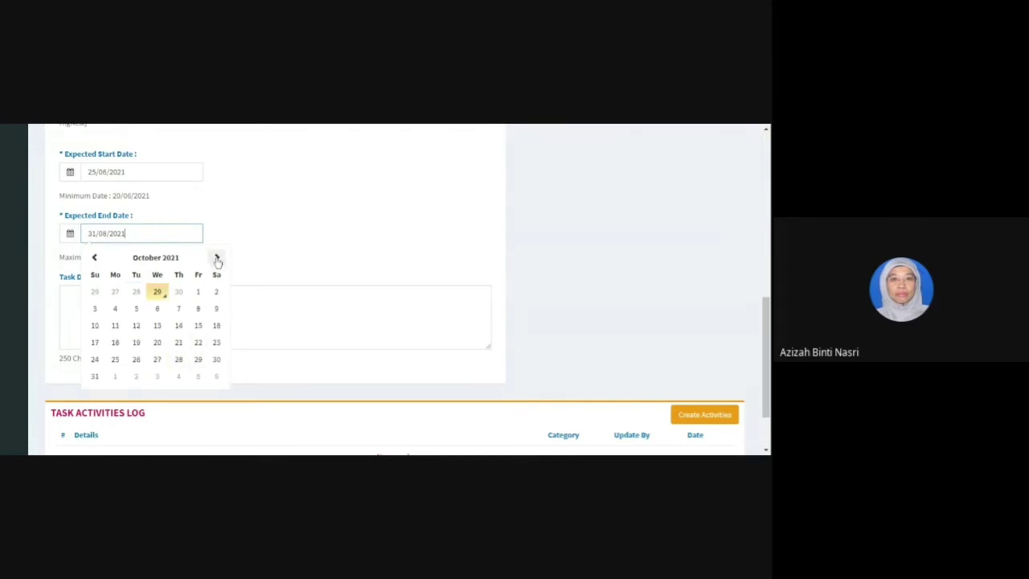
click(216, 360)
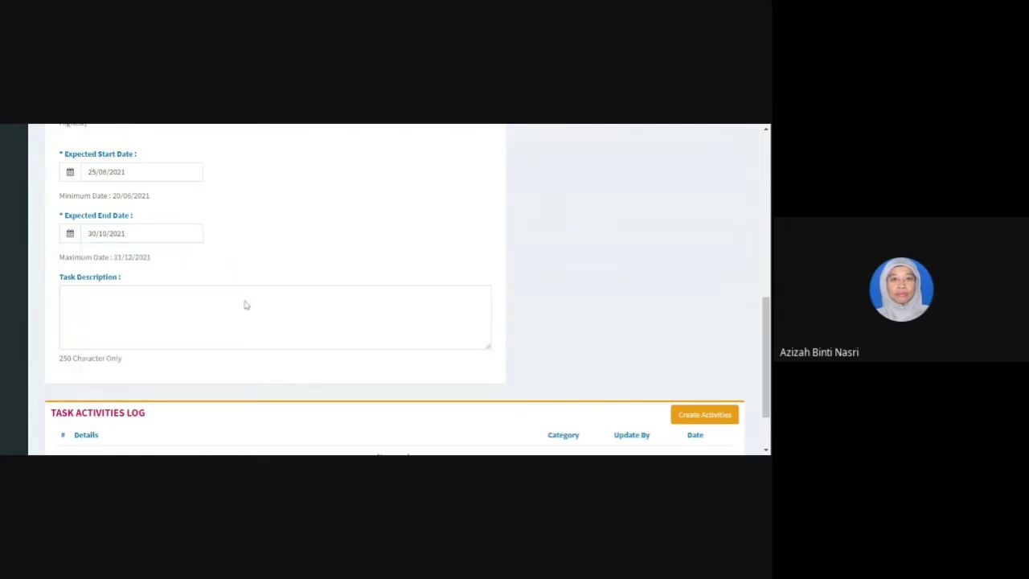
scroll(276, 266, up, 10)
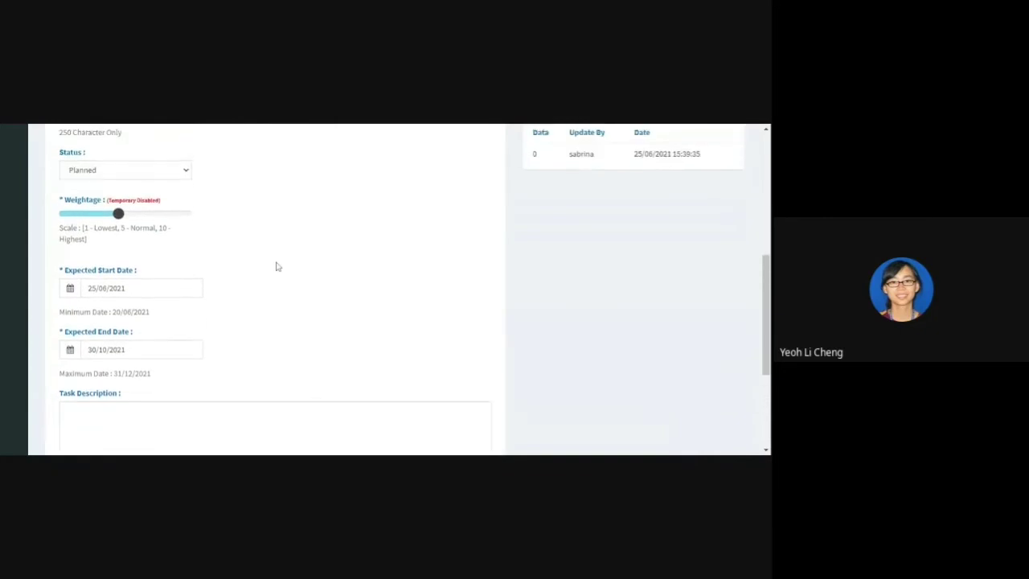
click(718, 291)
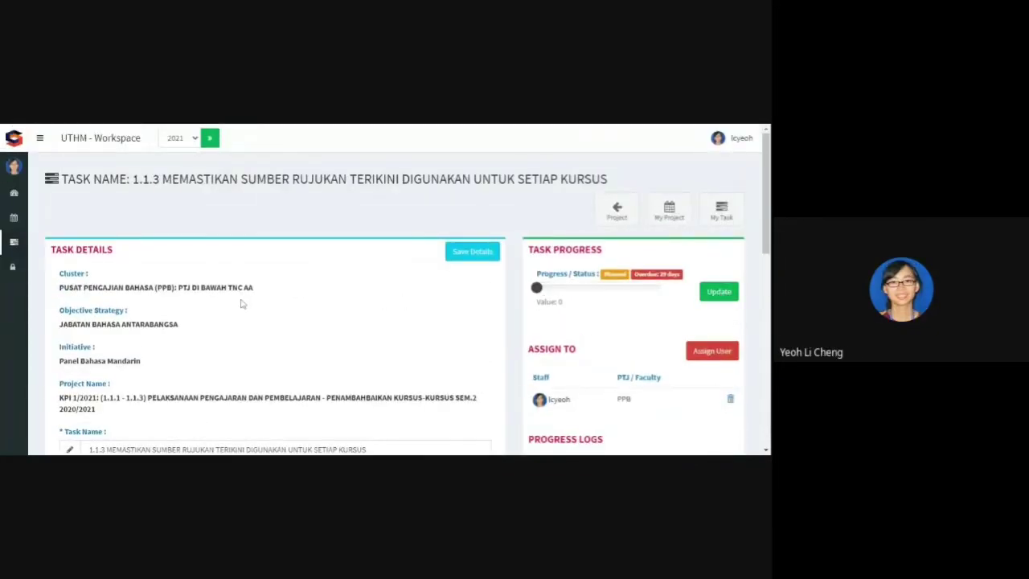
Set the Expected End Date of task 1.1.3 to 30/10/2021 and save the task details
scroll(471, 252, down, 1)
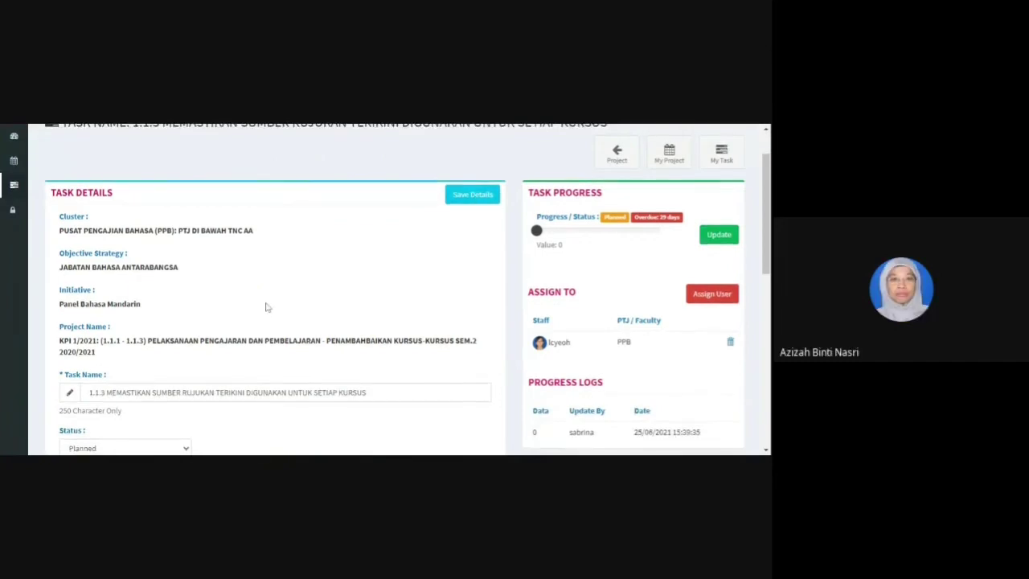
scroll(139, 344, down, 5)
click(132, 292)
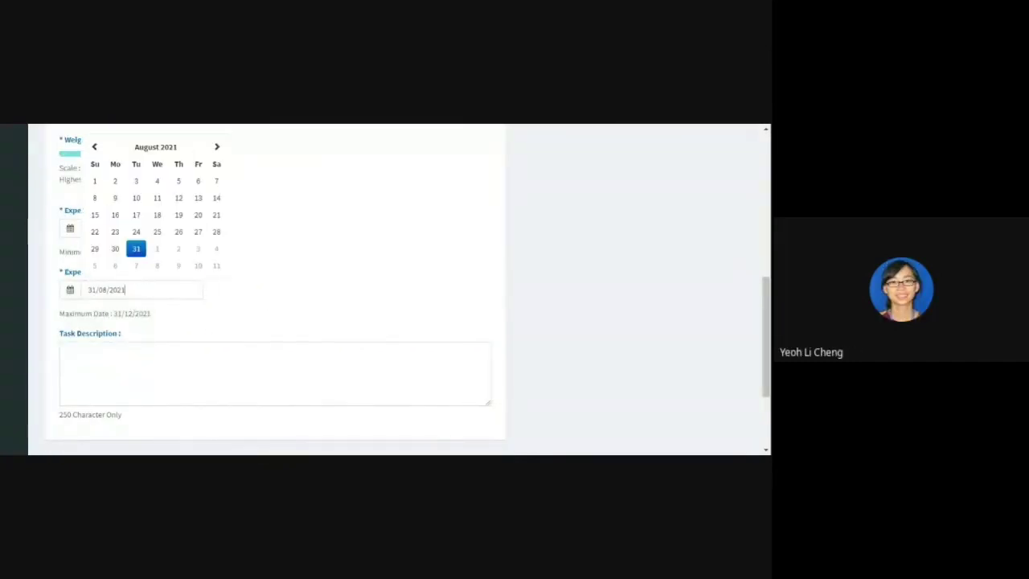
click(217, 147)
click(217, 147)
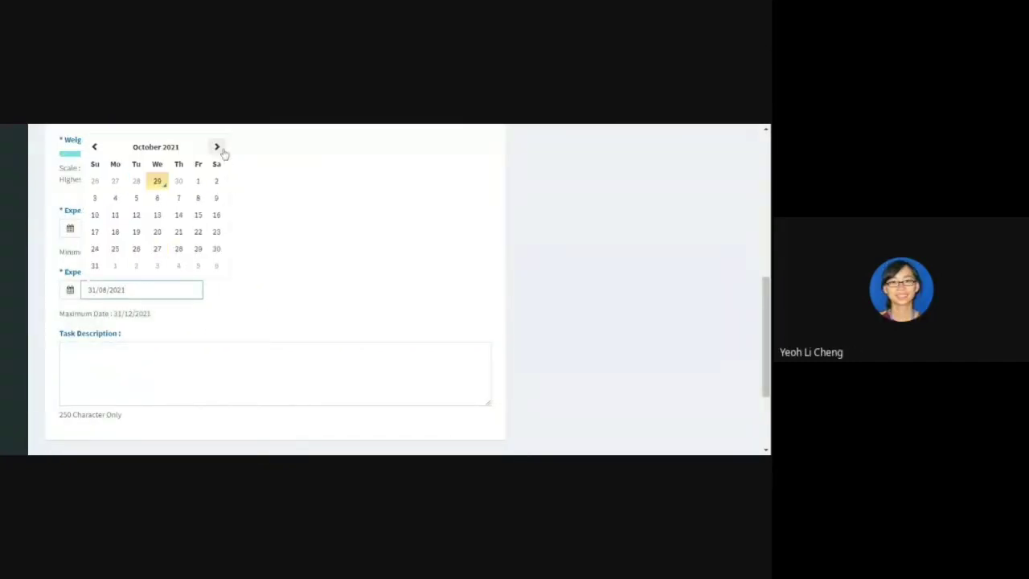
click(216, 248)
scroll(326, 264, up, 5)
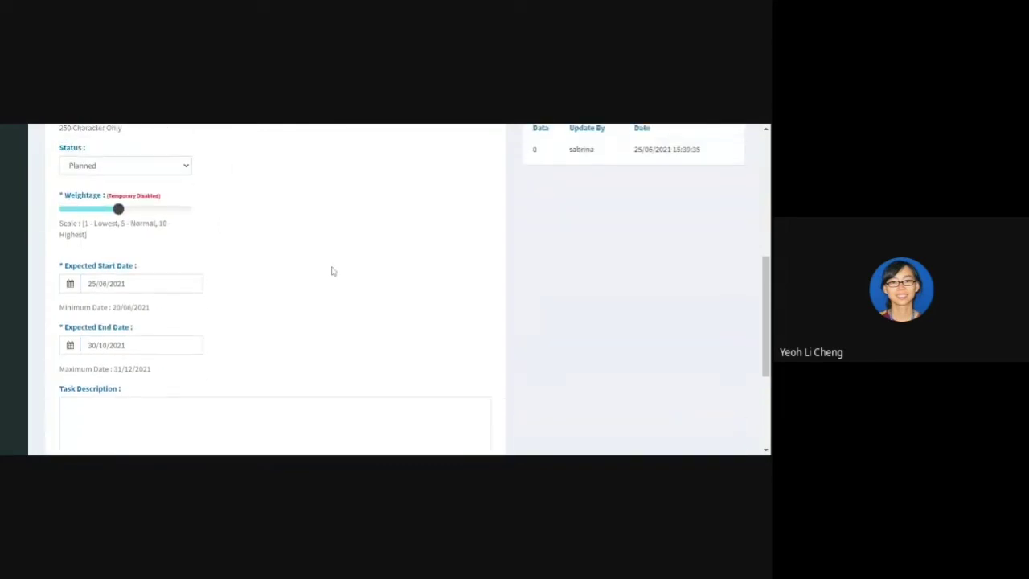
scroll(333, 271, up, 2)
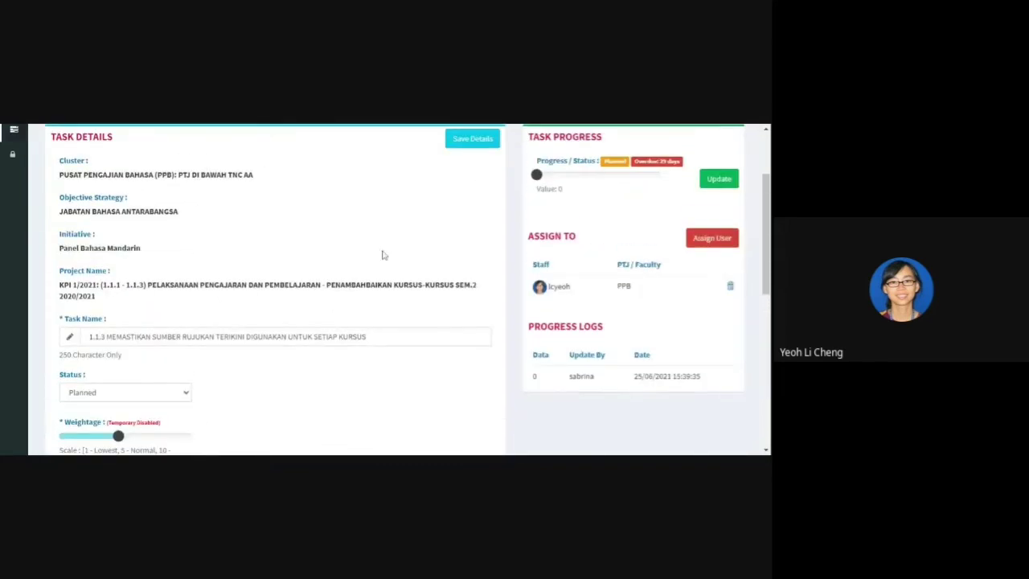
click(473, 139)
Check the saved details and status of task 1.1.3, and view its parent project before returning to the task
scroll(402, 327, down, 3)
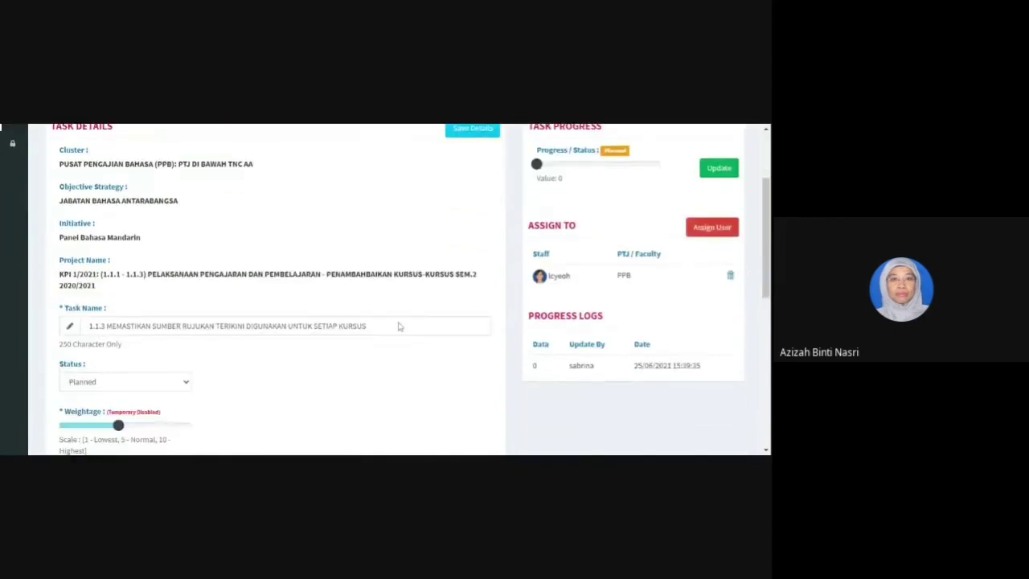
scroll(397, 322, down, 5)
scroll(397, 320, up, 8)
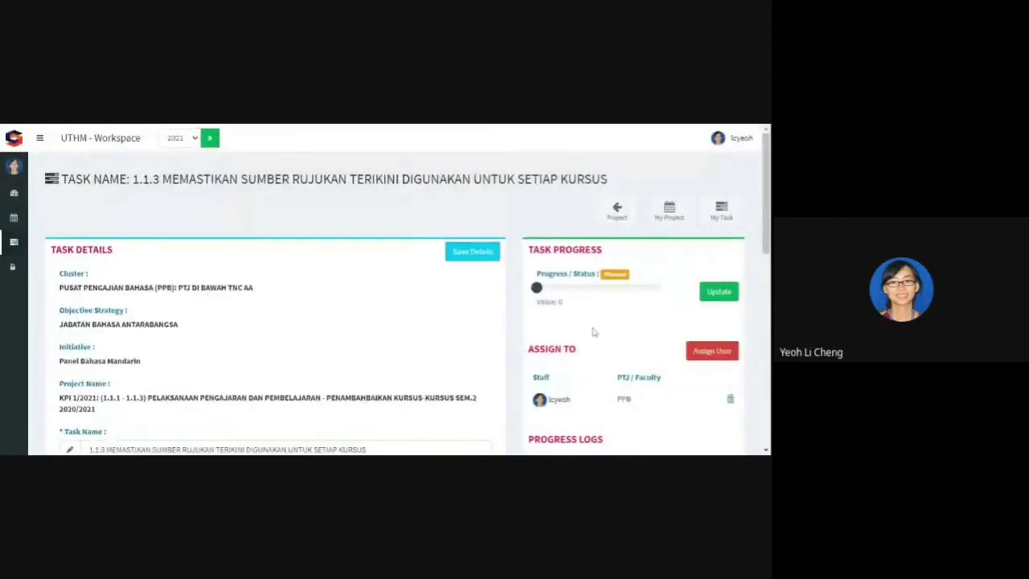
click(618, 210)
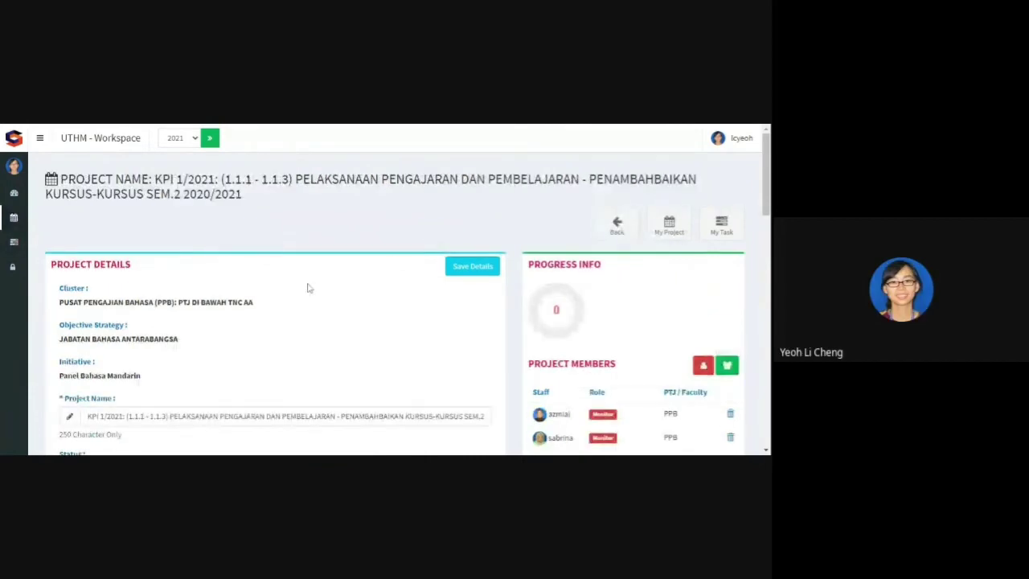
click(614, 228)
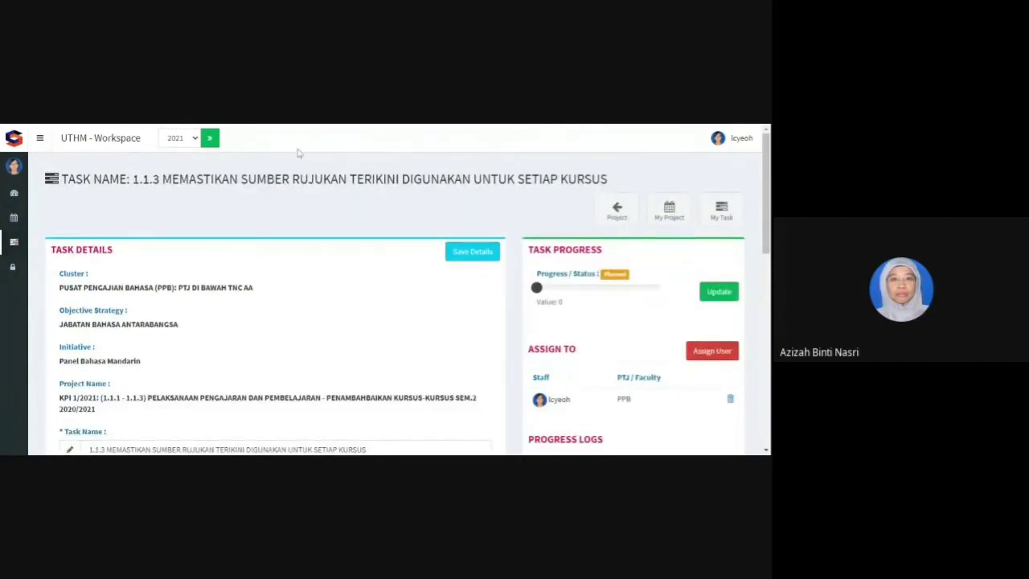
Load the 2021 dashboard and check its overdue totals, project list and the overdue items in My Tasks
click(210, 142)
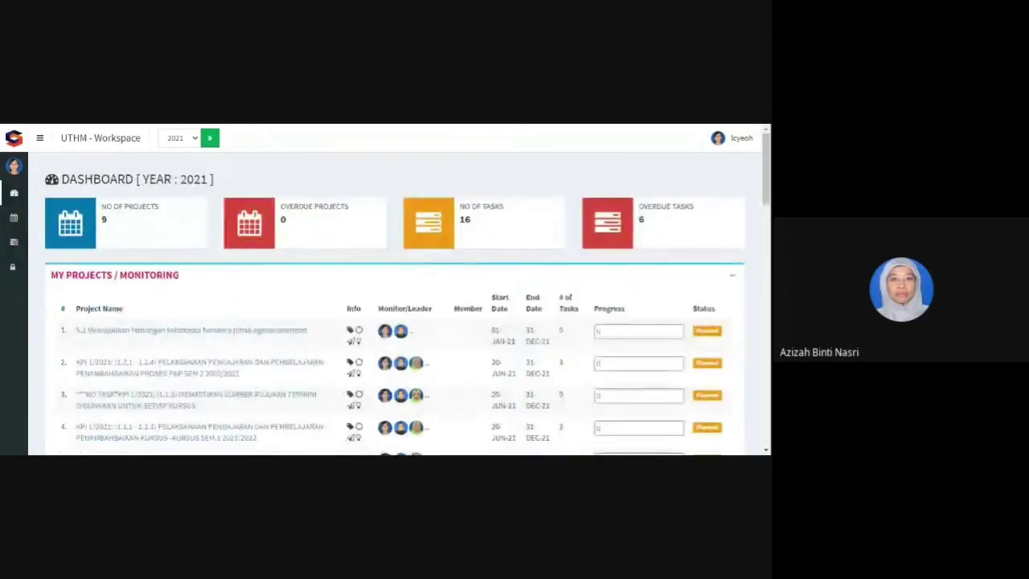
scroll(215, 332, down, 2)
scroll(217, 333, down, 2)
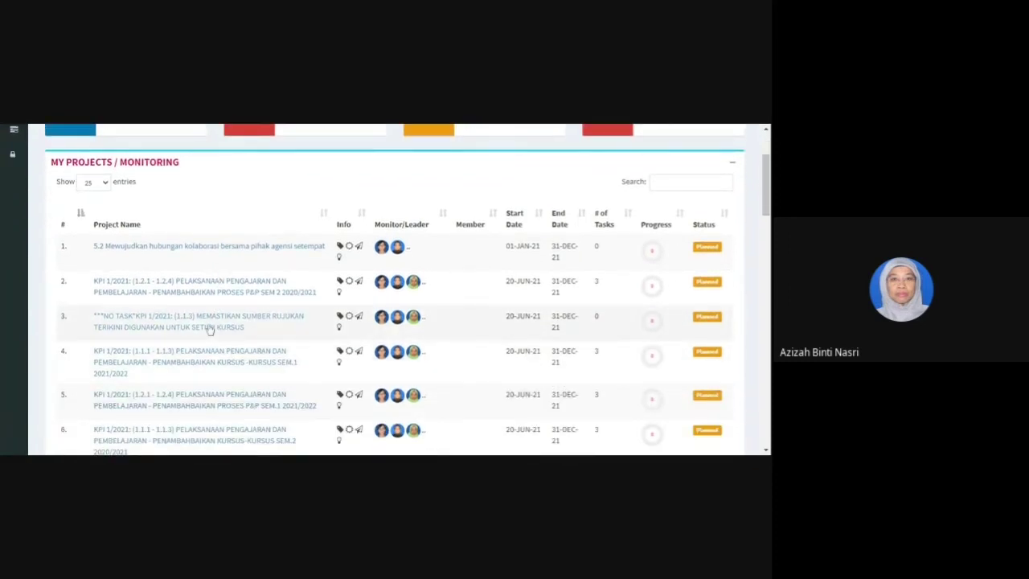
scroll(211, 328, down, 1)
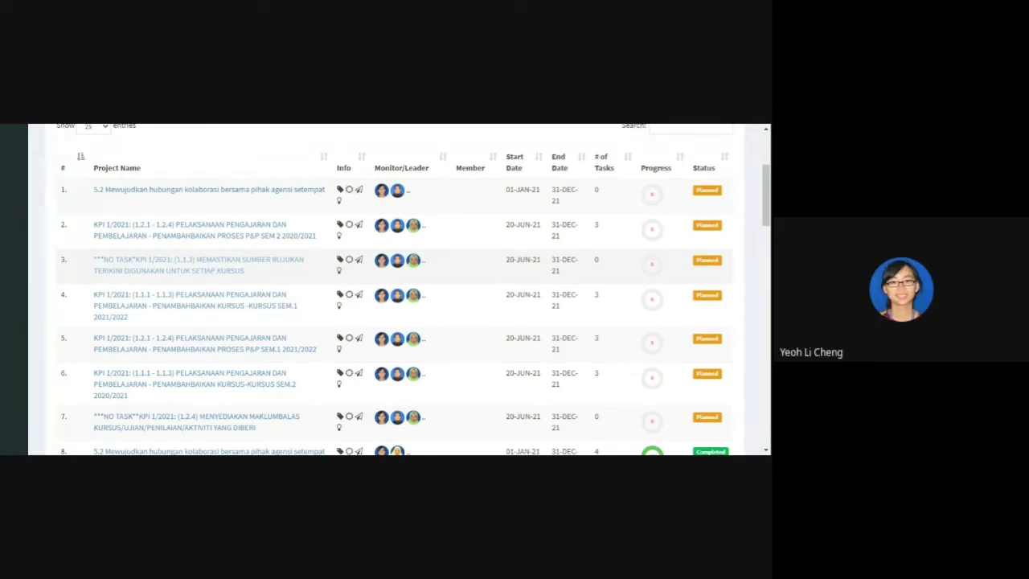
scroll(206, 271, down, 4)
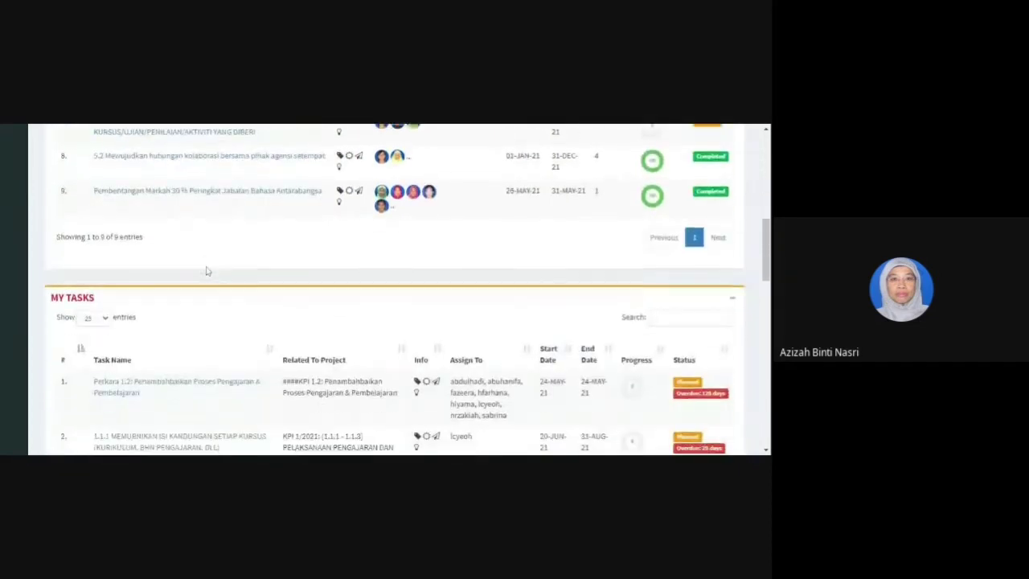
scroll(206, 271, down, 5)
scroll(206, 270, down, 2)
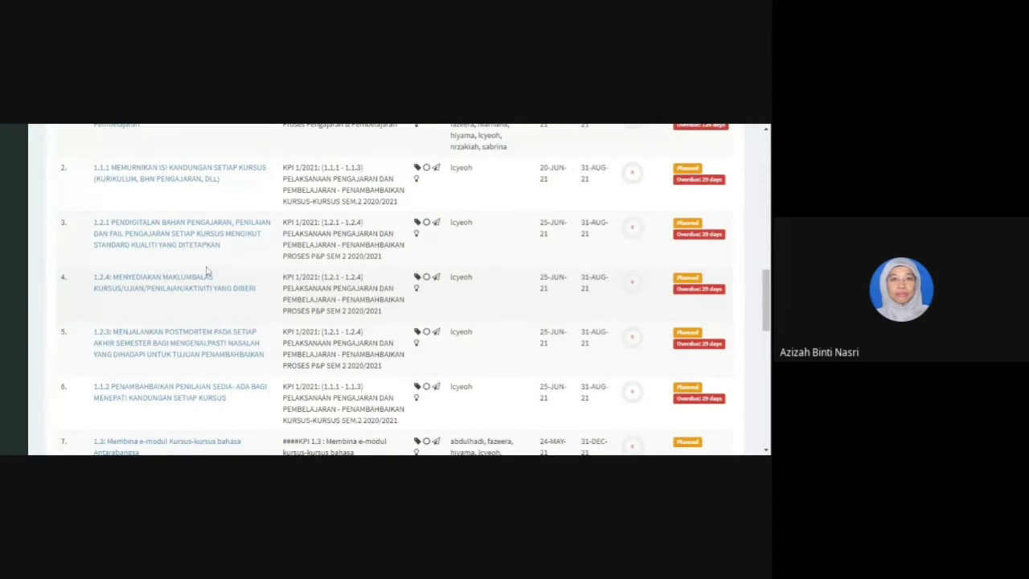
Check the remaining entries and due dates in My Tasks, and go back to the My Projects / Monitoring list
scroll(205, 271, down, 5)
scroll(205, 271, down, 2)
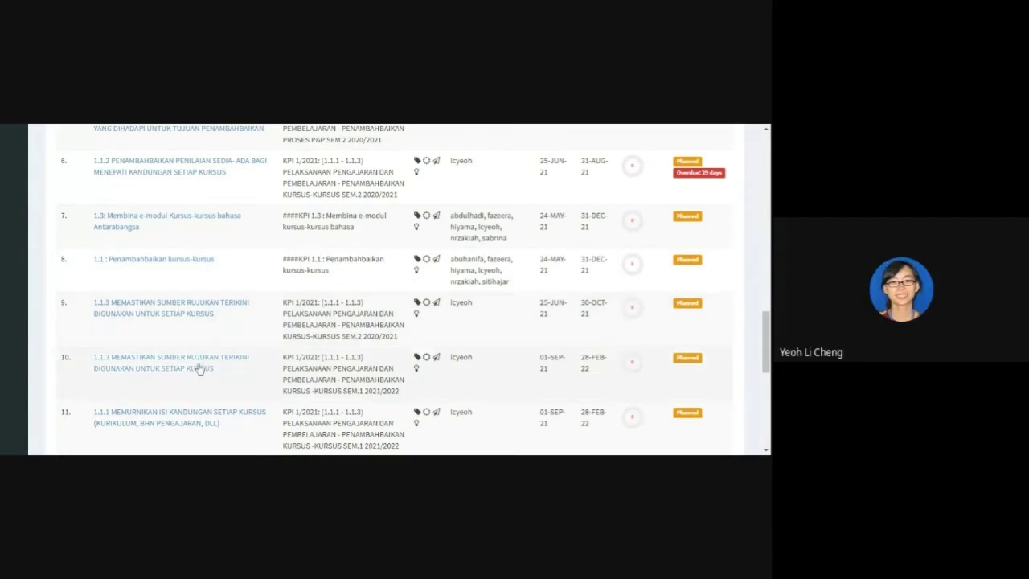
scroll(218, 340, up, 15)
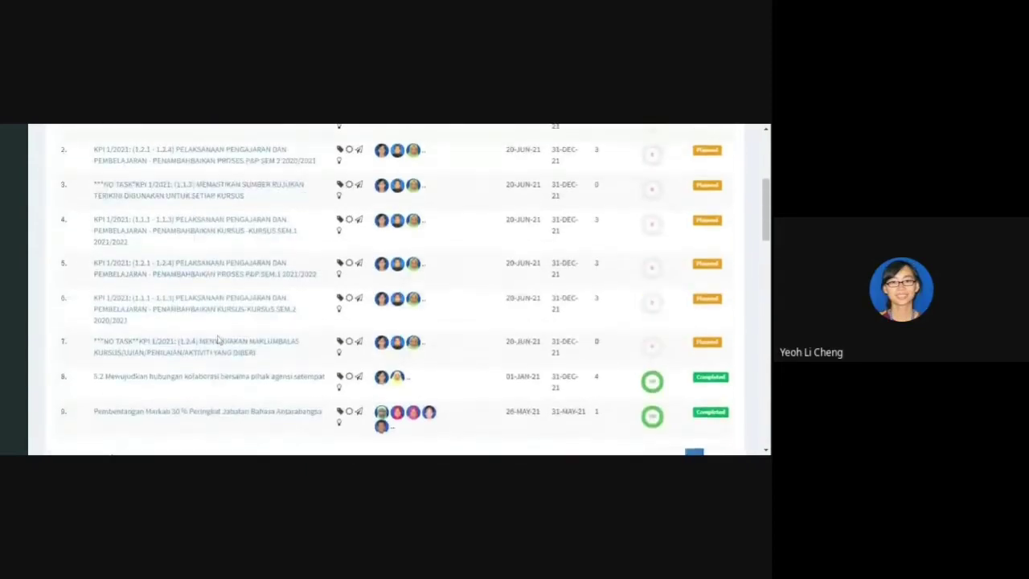
scroll(218, 340, up, 1)
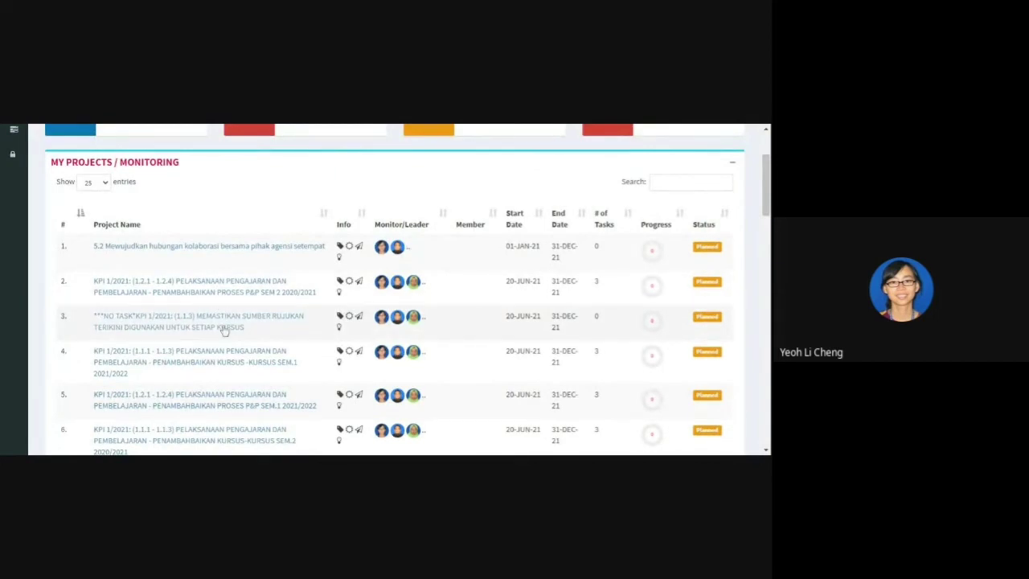
Open the project "***NO TASK*KPI 1/2021: (1.1.3)" and examine its details, members, tasks list and activity logs
click(217, 326)
scroll(350, 318, down, 10)
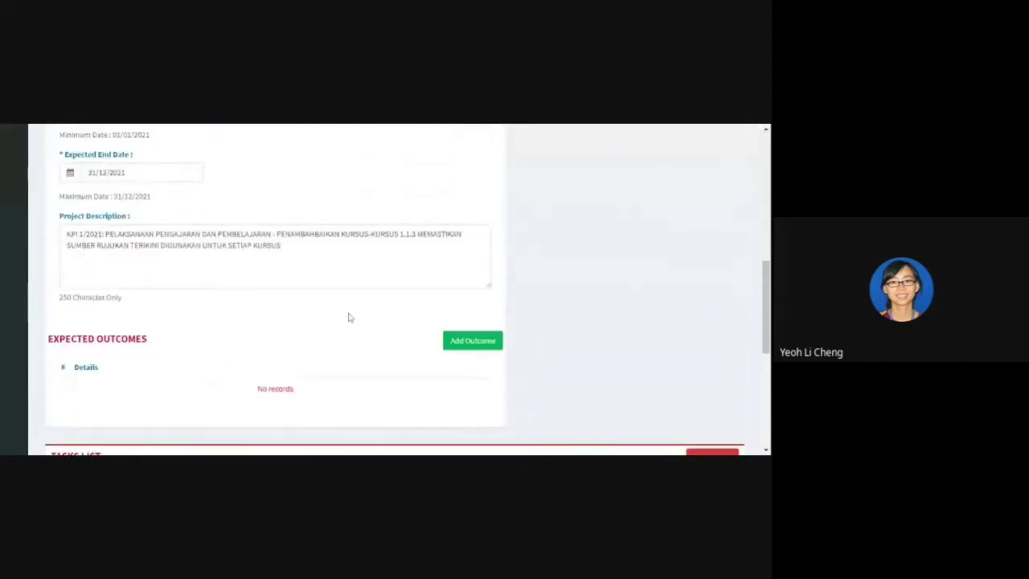
scroll(544, 301, up, 10)
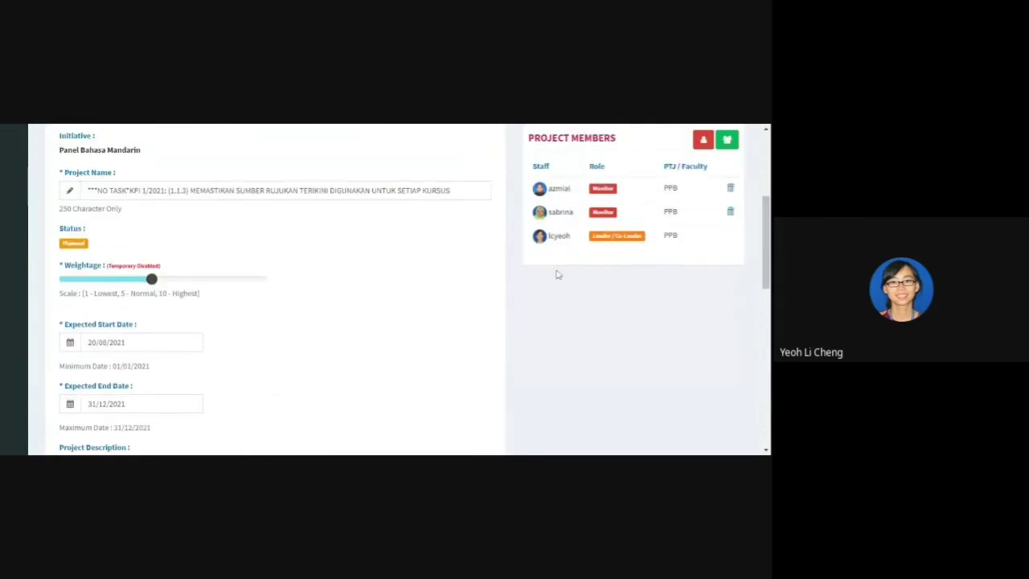
scroll(557, 274, down, 5)
scroll(556, 273, up, 8)
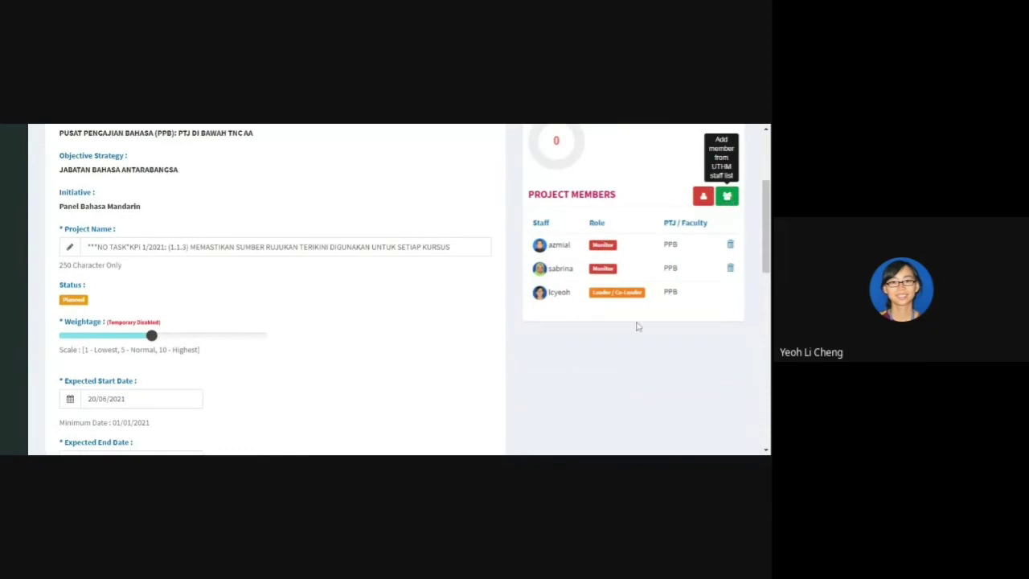
scroll(637, 326, down, 5)
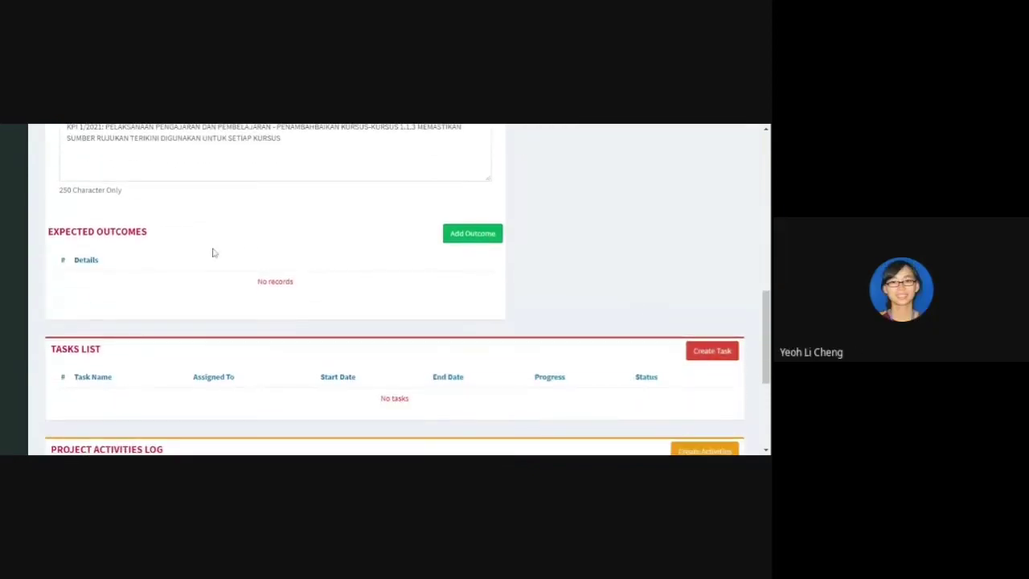
scroll(677, 337, down, 2)
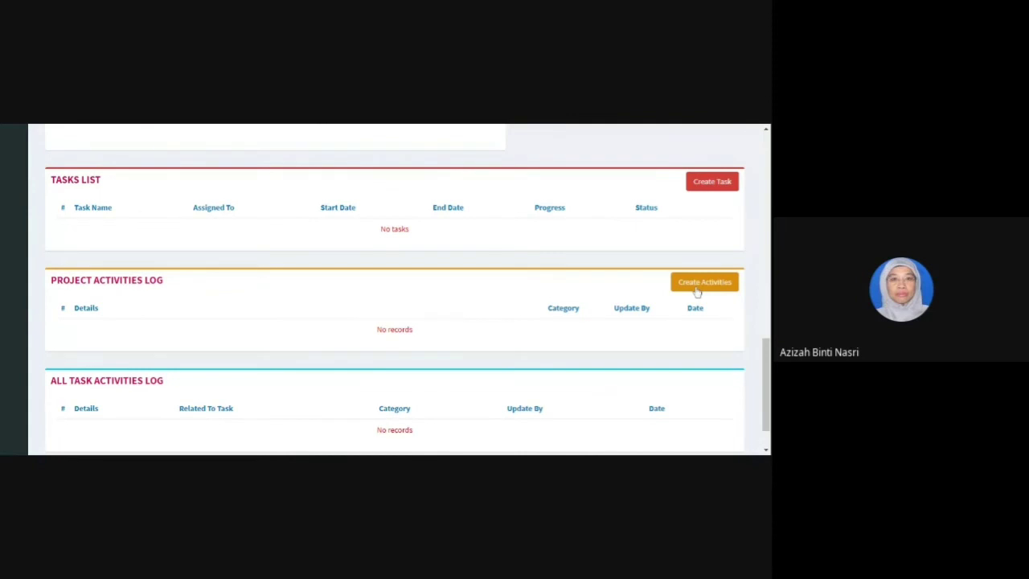
scroll(697, 291, down, 1)
scroll(697, 292, up, 1)
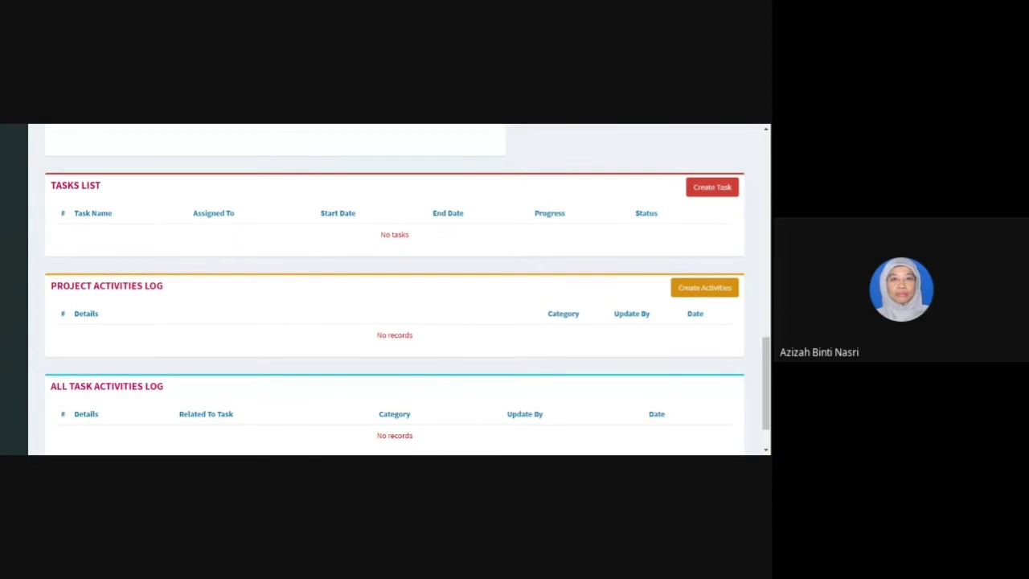
scroll(657, 293, up, 1)
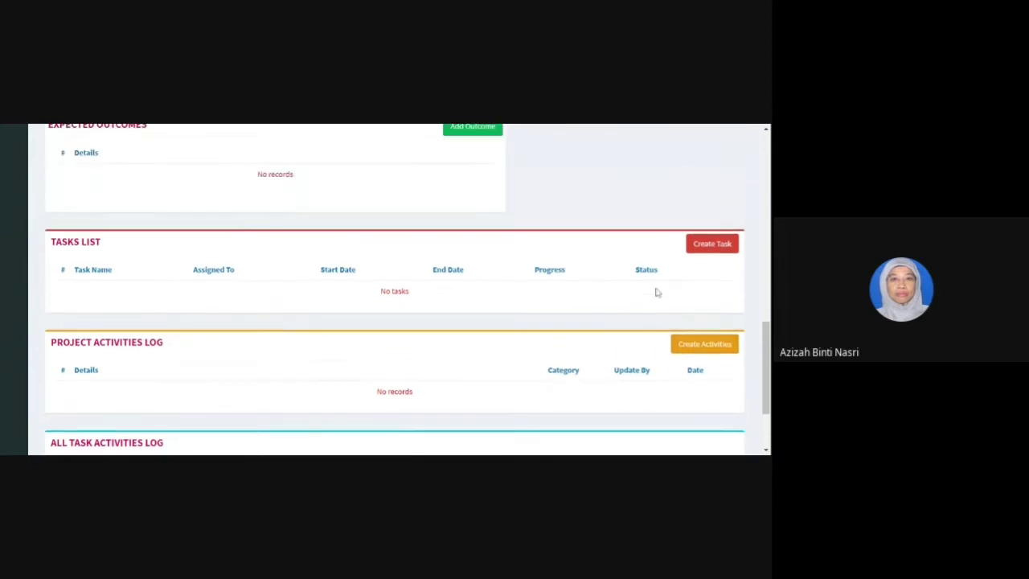
scroll(657, 293, up, 10)
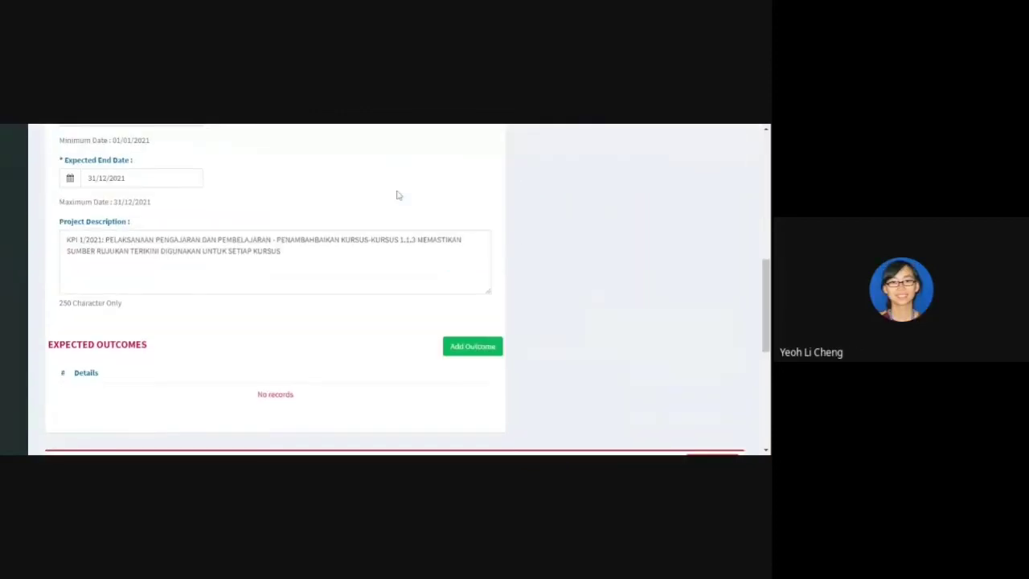
scroll(395, 195, up, 5)
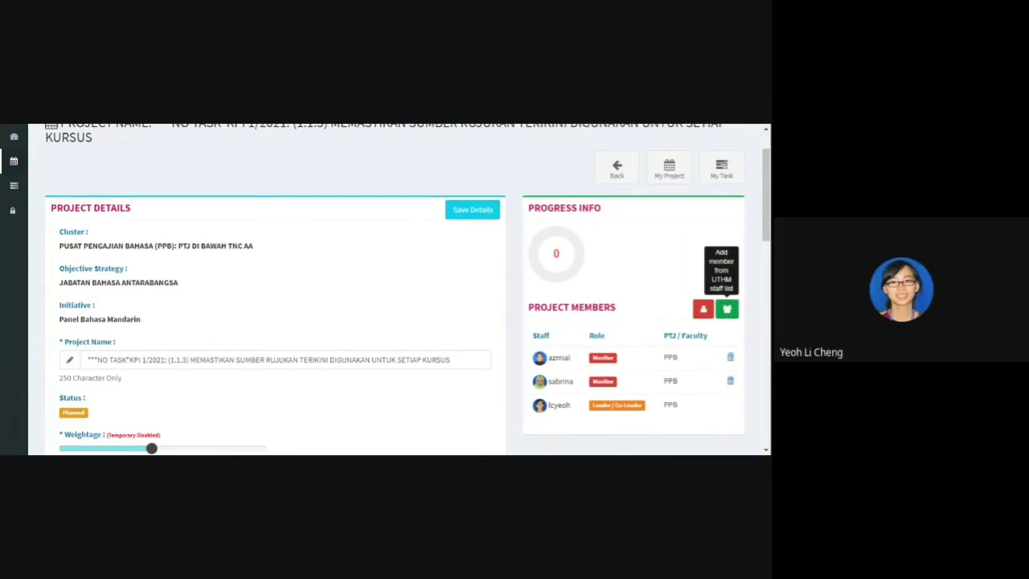
scroll(386, 281, down, 15)
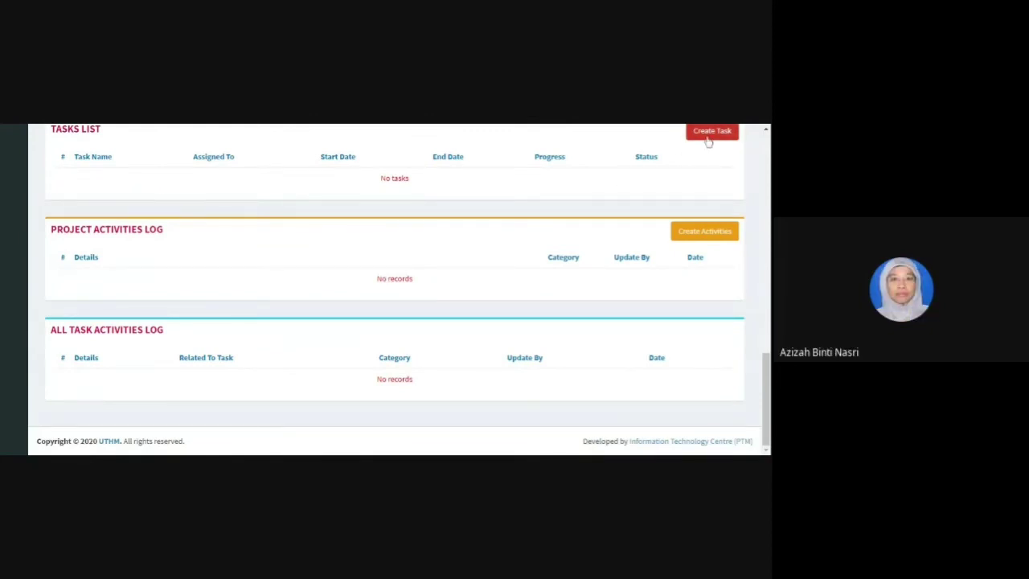
scroll(723, 225, up, 1)
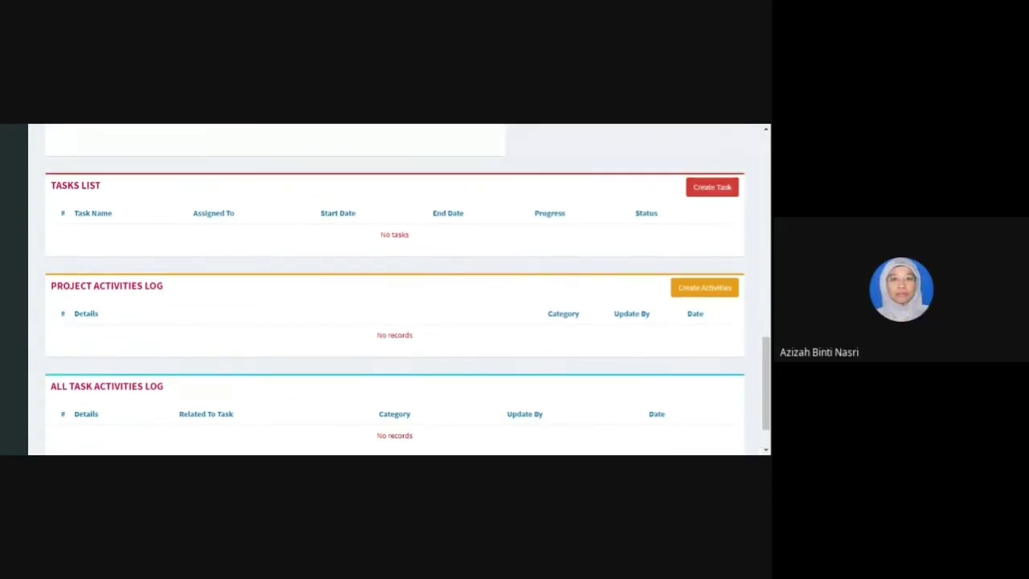
Review the 1.1.3 project's expected outcomes, description, expected dates, status and project name
scroll(87, 225, up, 2)
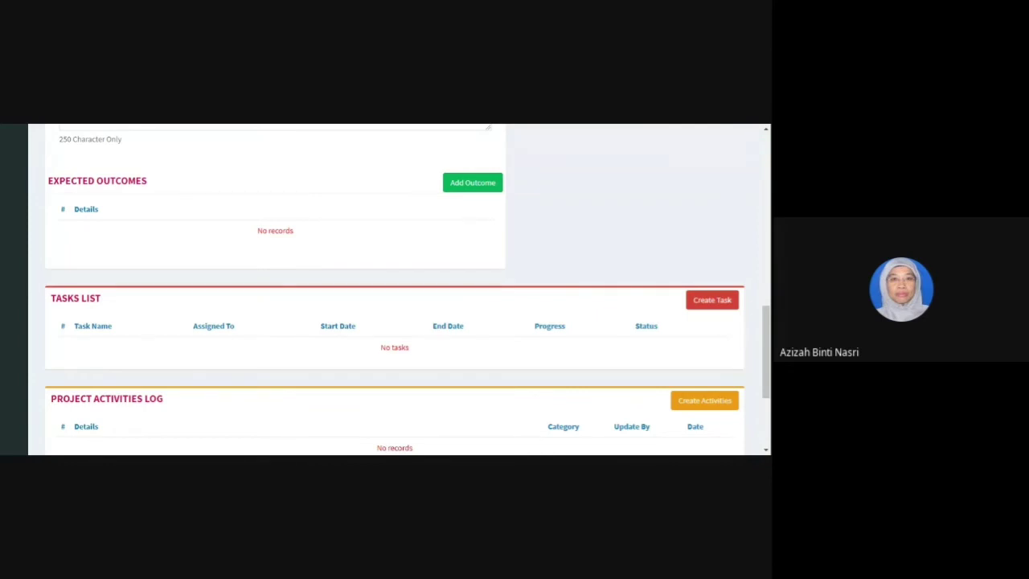
scroll(246, 333, up, 1)
scroll(246, 332, down, 1)
scroll(248, 336, up, 3)
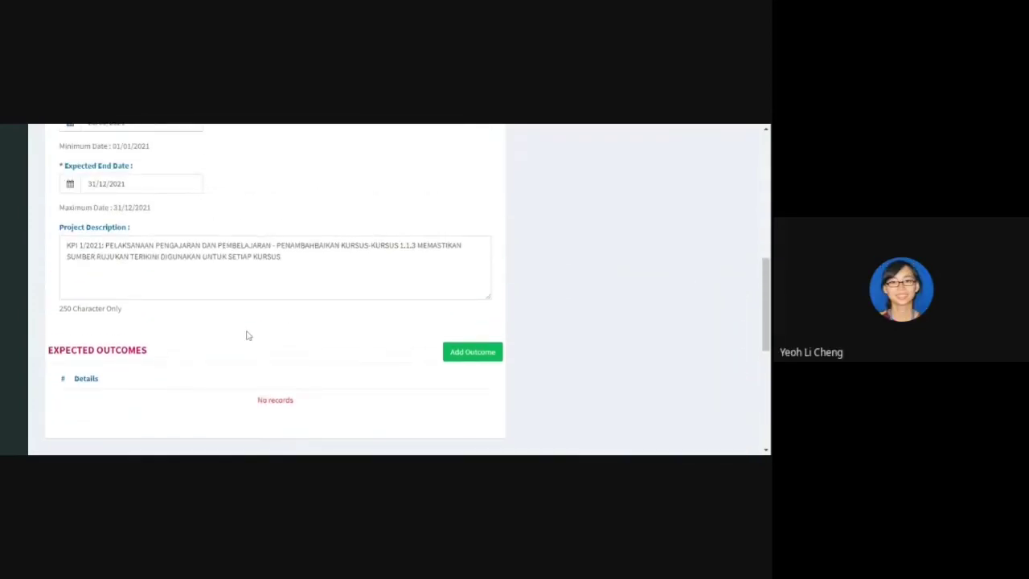
scroll(248, 335, up, 1)
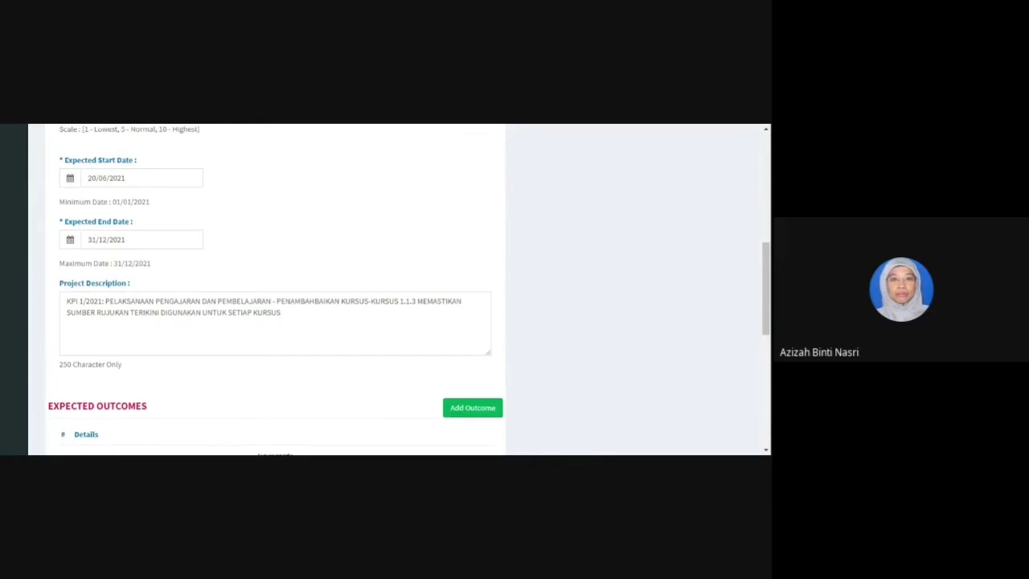
scroll(248, 336, down, 1)
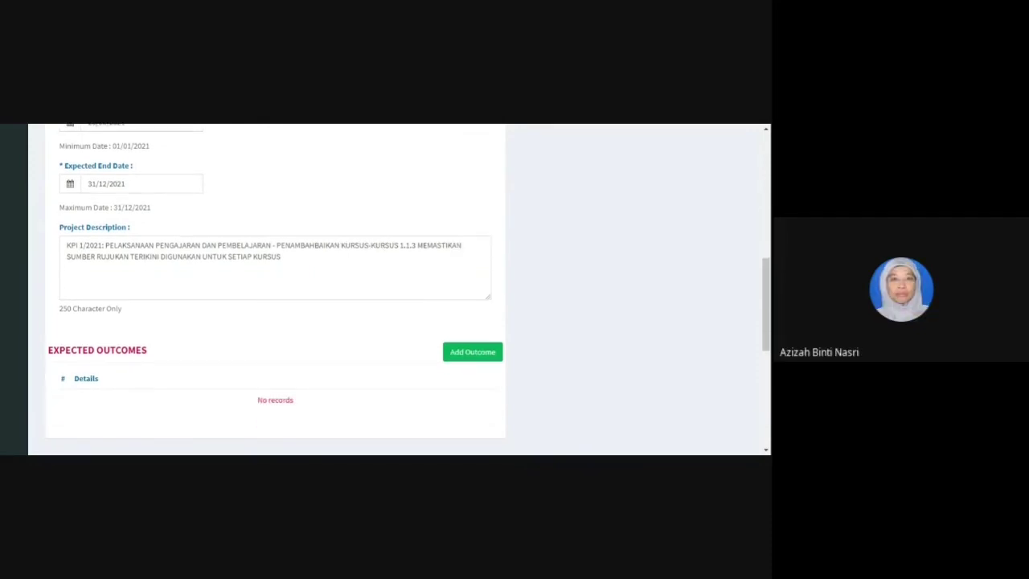
scroll(262, 314, up, 1)
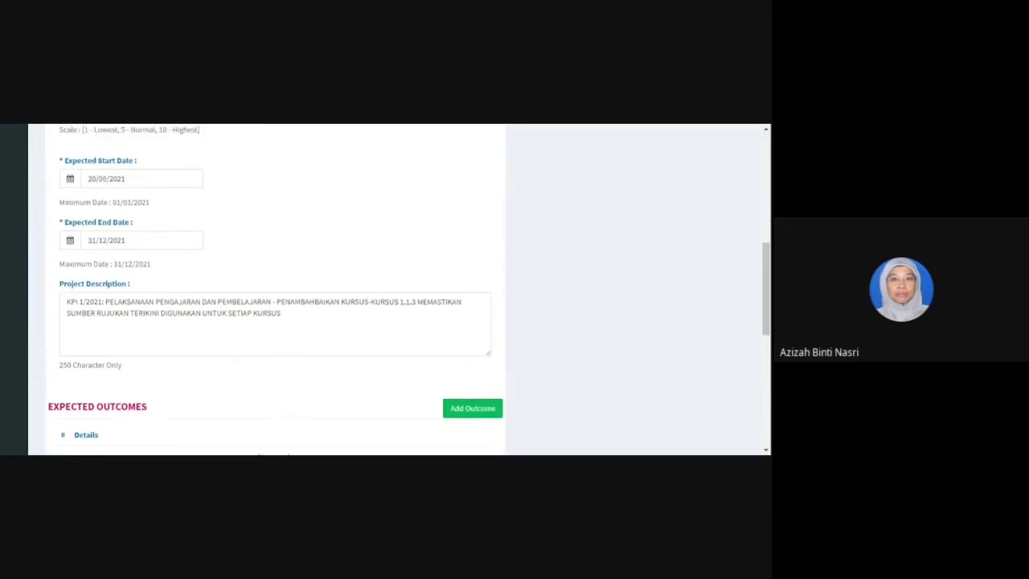
scroll(262, 314, up, 3)
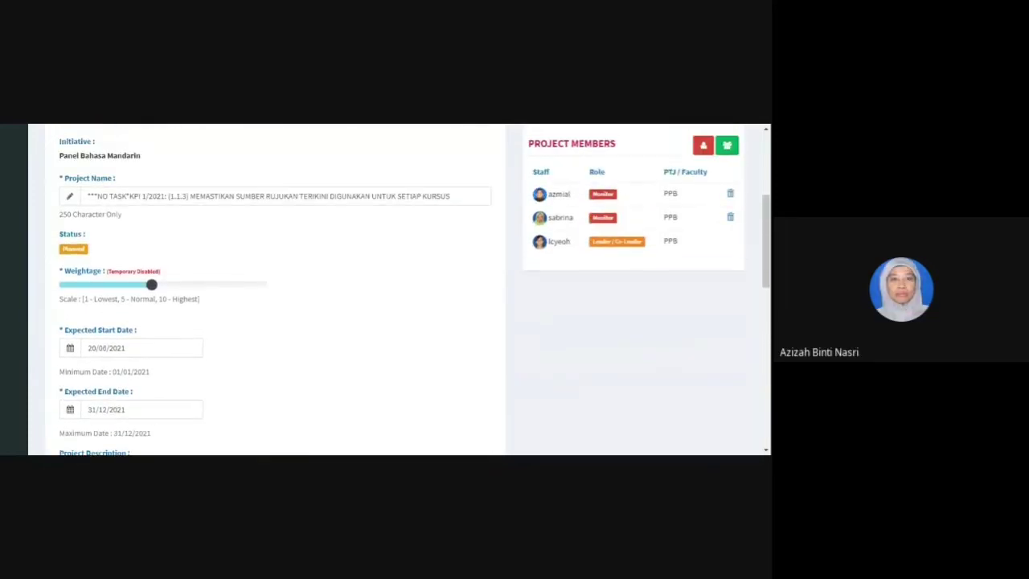
scroll(265, 317, up, 1)
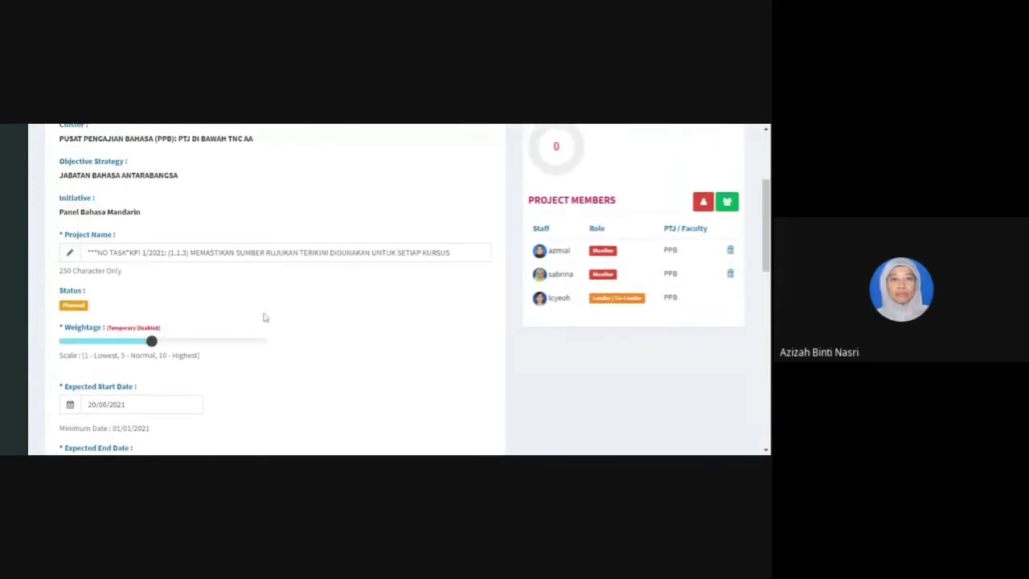
scroll(265, 317, up, 1)
scroll(264, 316, up, 2)
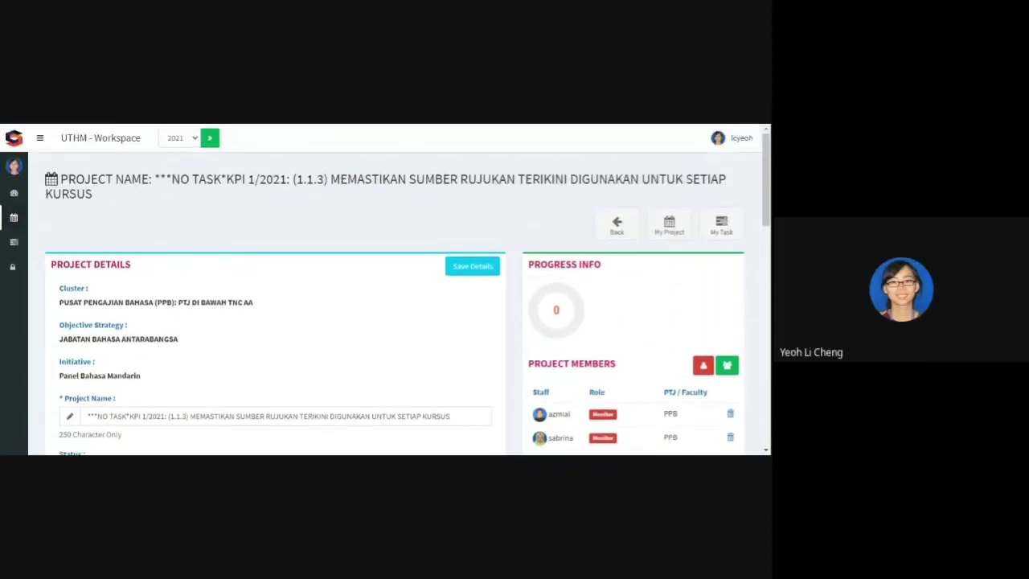
Highlight "MEMASTIKAN SUMBER" in the 1.1.3 project title for discussion, and recheck the project's tasks list
drag(331, 178, 358, 208)
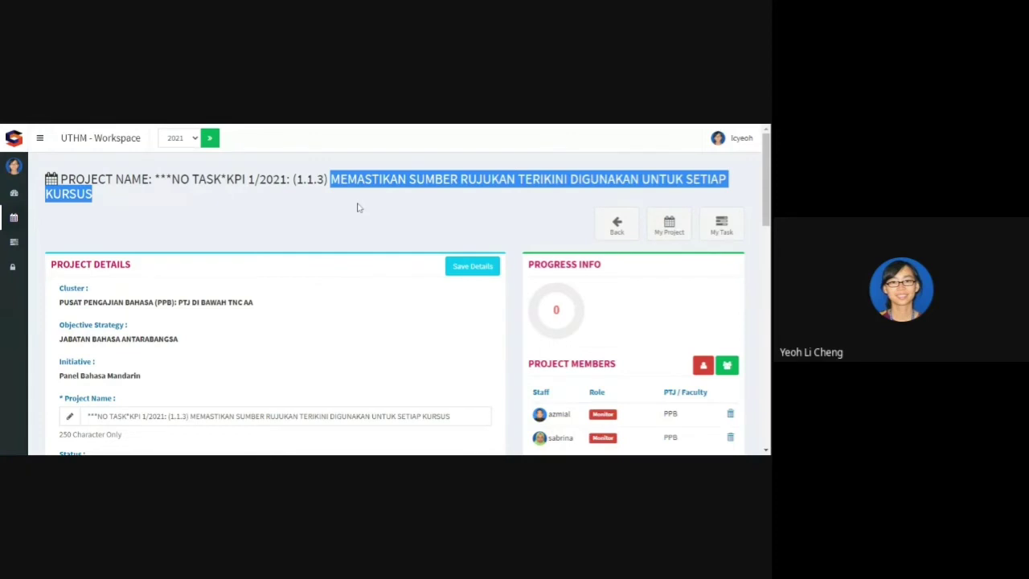
click(363, 212)
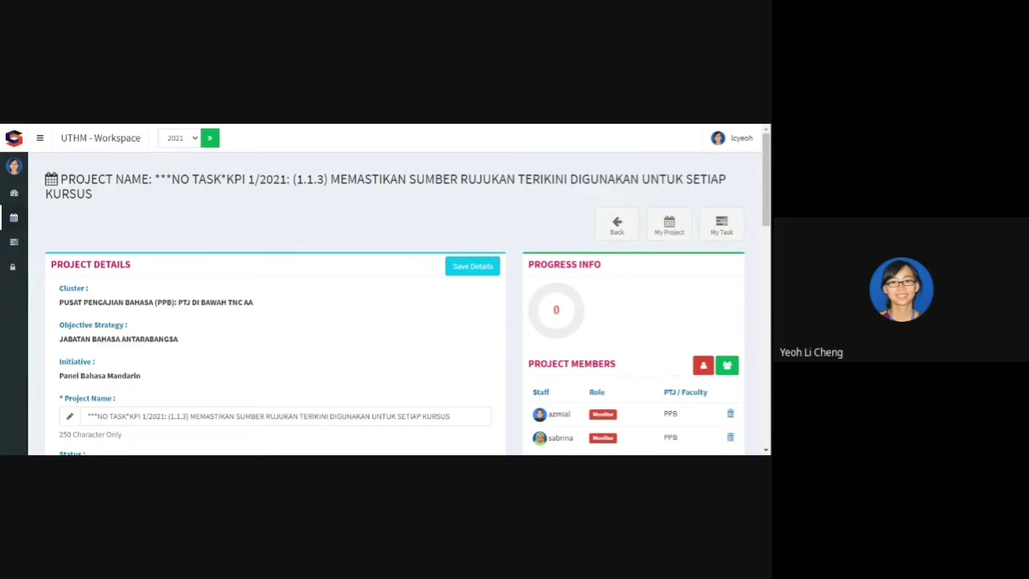
drag(339, 178, 460, 178)
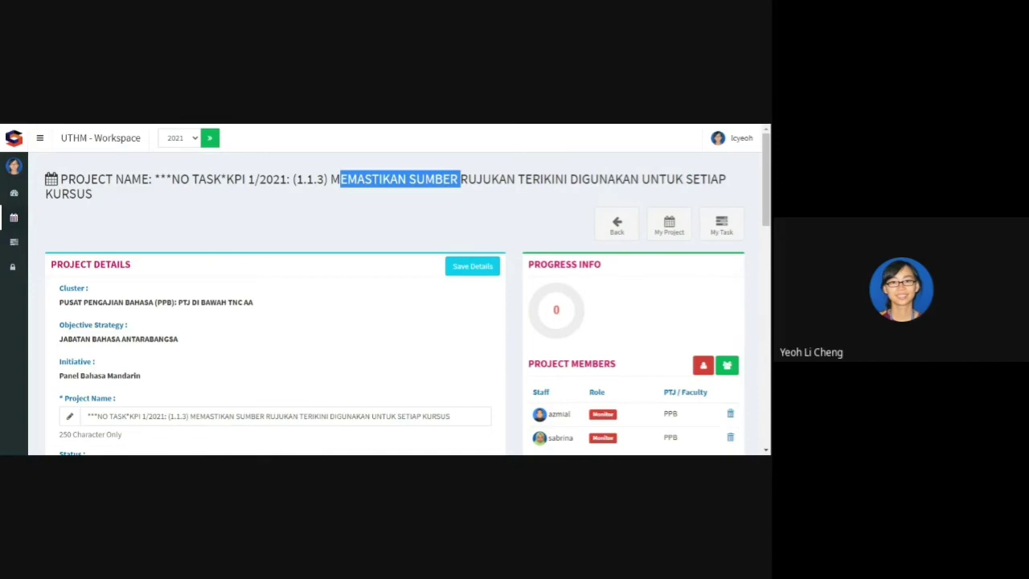
scroll(651, 249, down, 10)
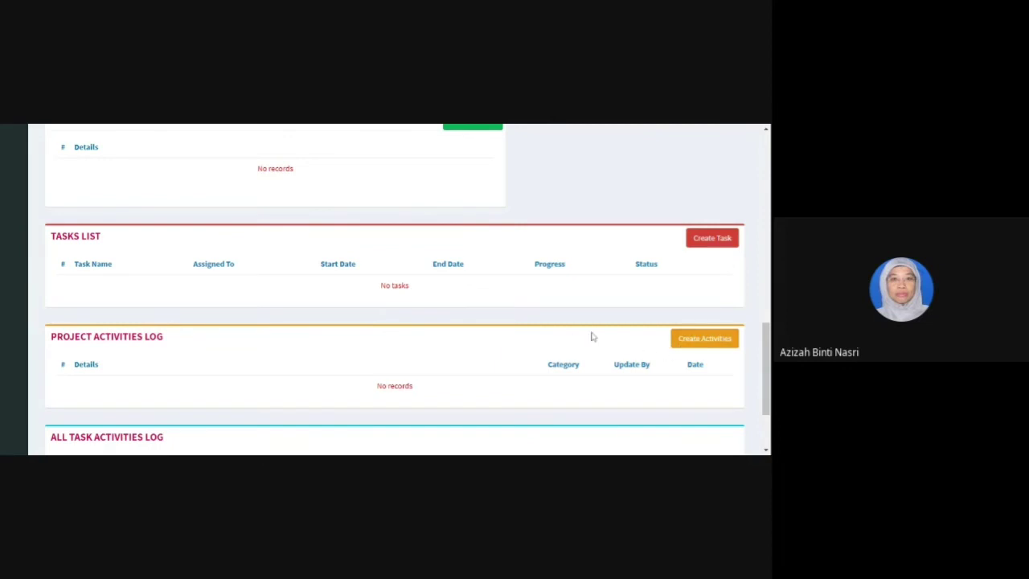
scroll(592, 336, up, 1)
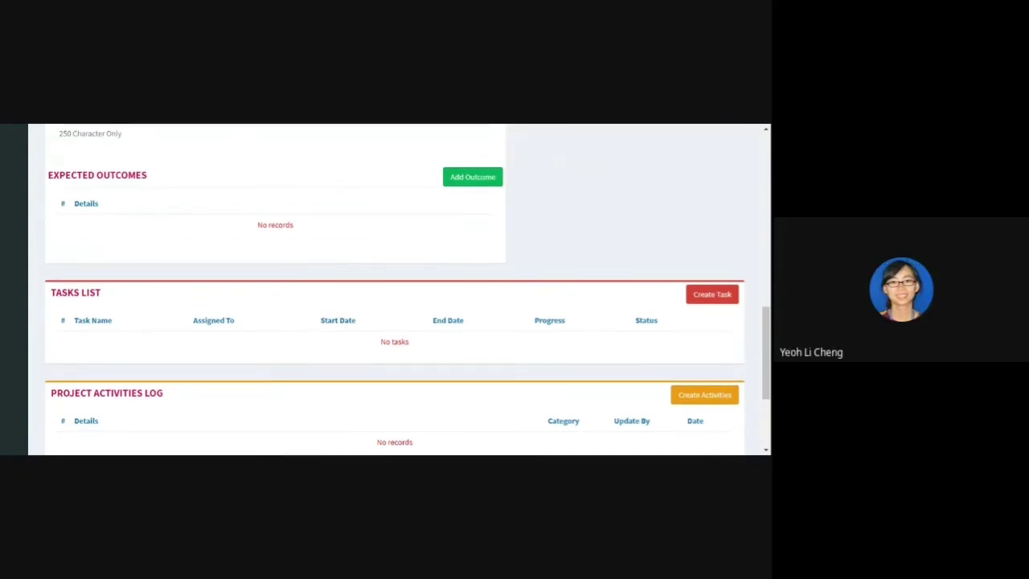
scroll(595, 340, up, 10)
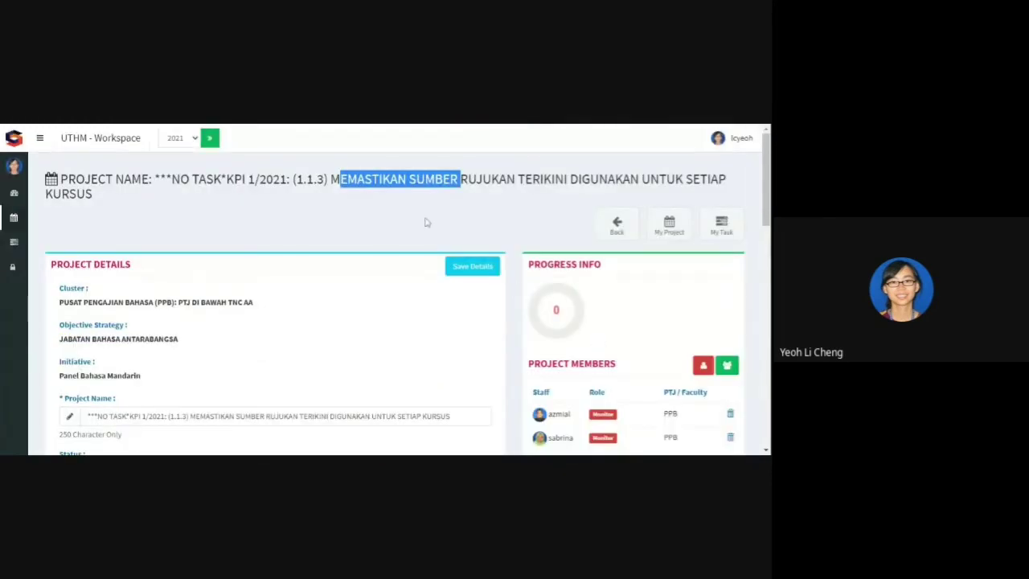
click(429, 222)
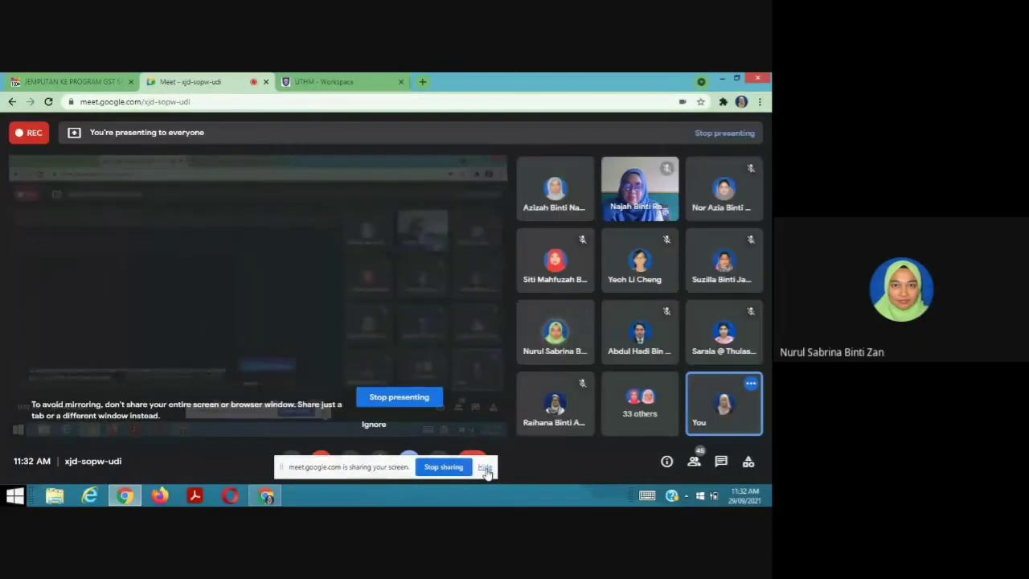
Hide the screen-sharing notice and switch from Google Meet to the UTHM Workspace dashboard
click(485, 468)
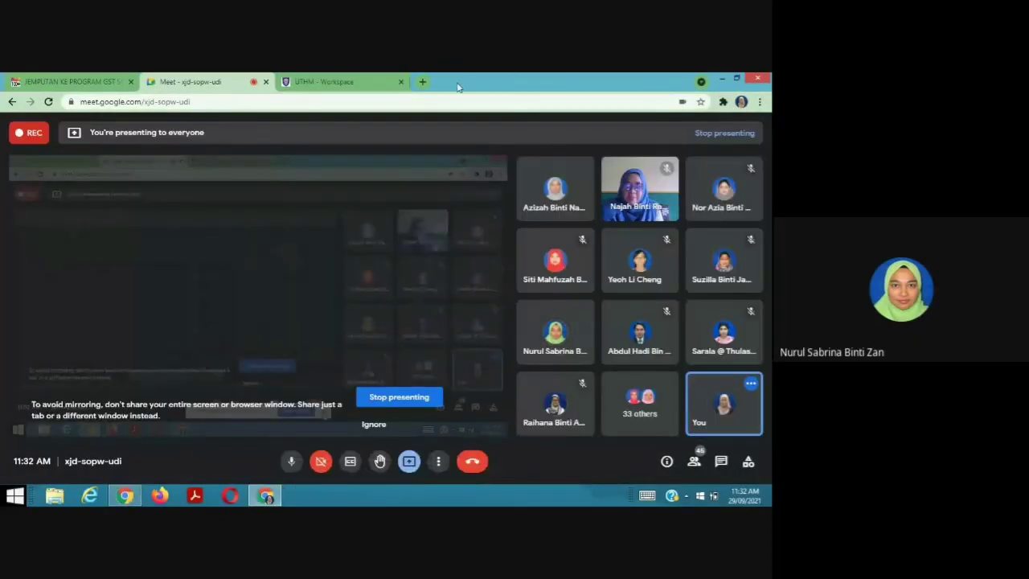
click(337, 81)
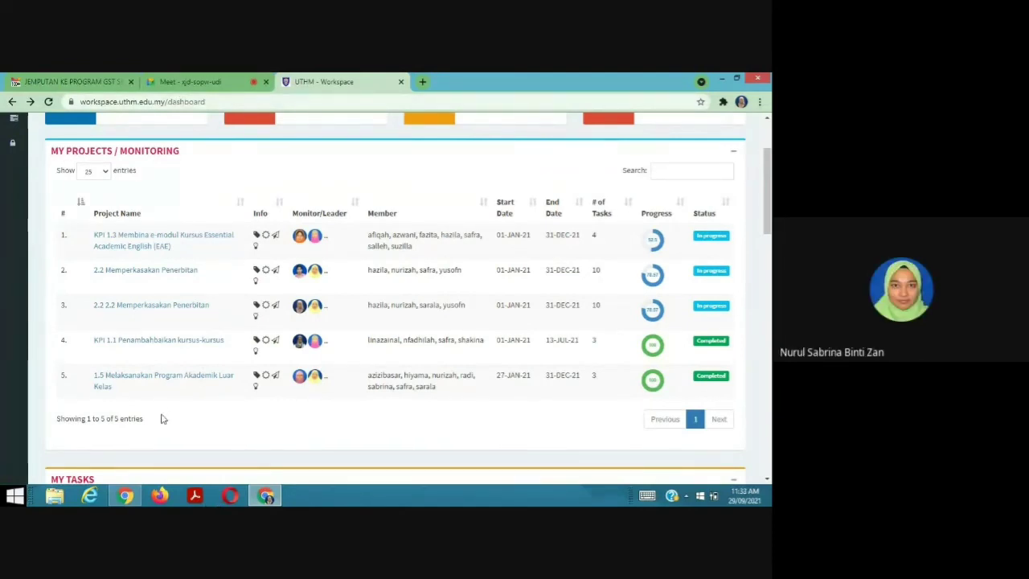
Check the computer's Wi-Fi connection in the network list, and return to the dashboard
click(685, 496)
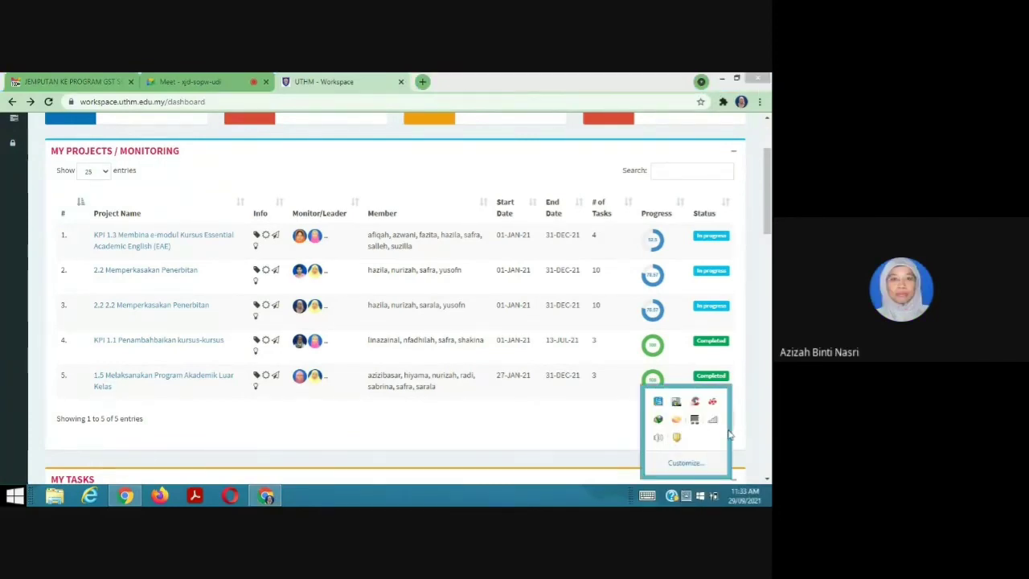
click(712, 419)
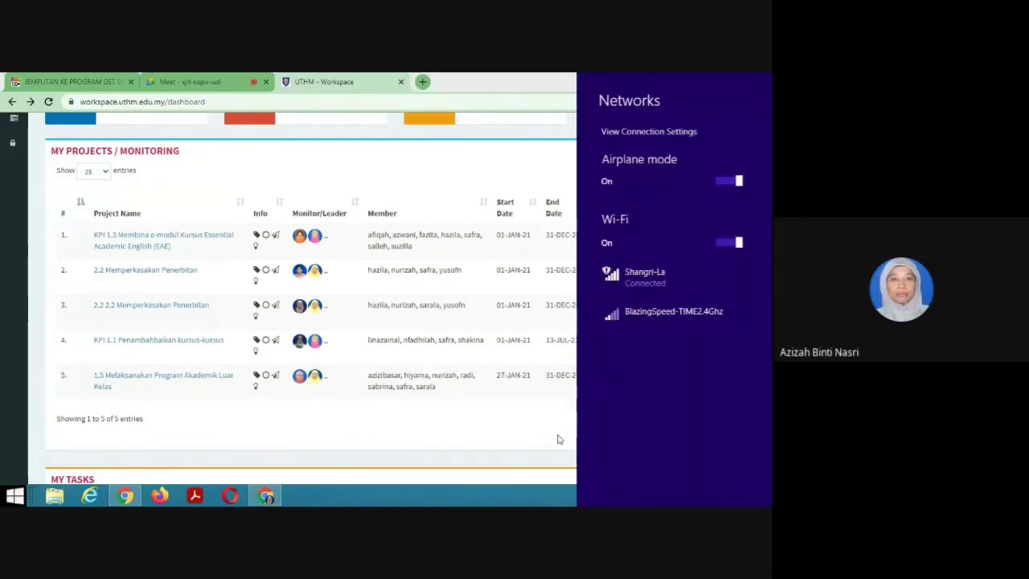
click(560, 439)
click(569, 502)
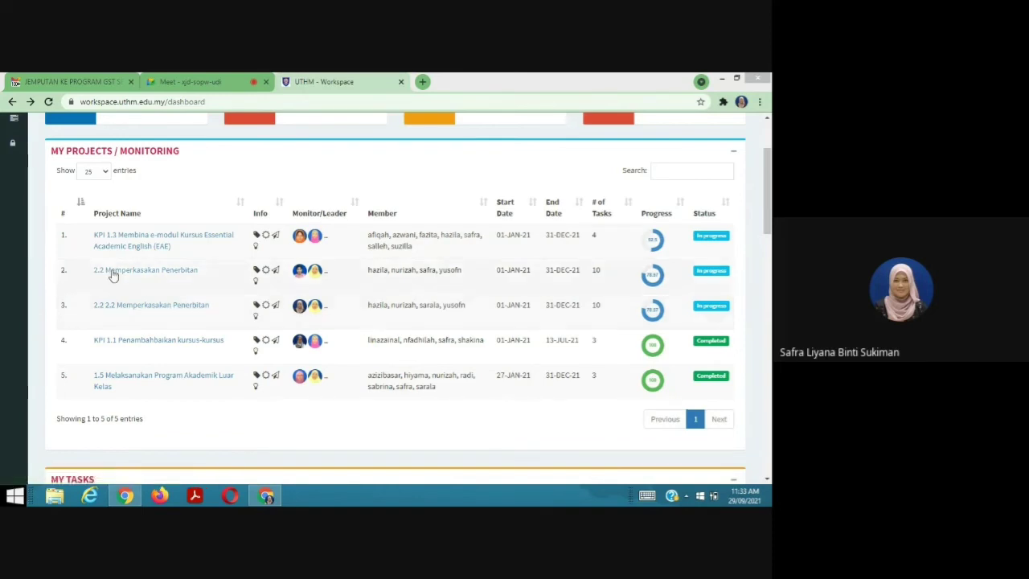
Open the project "2.2 2.2 Memperkasakan Penerbitan" from the My Projects / Monitoring list
click(157, 310)
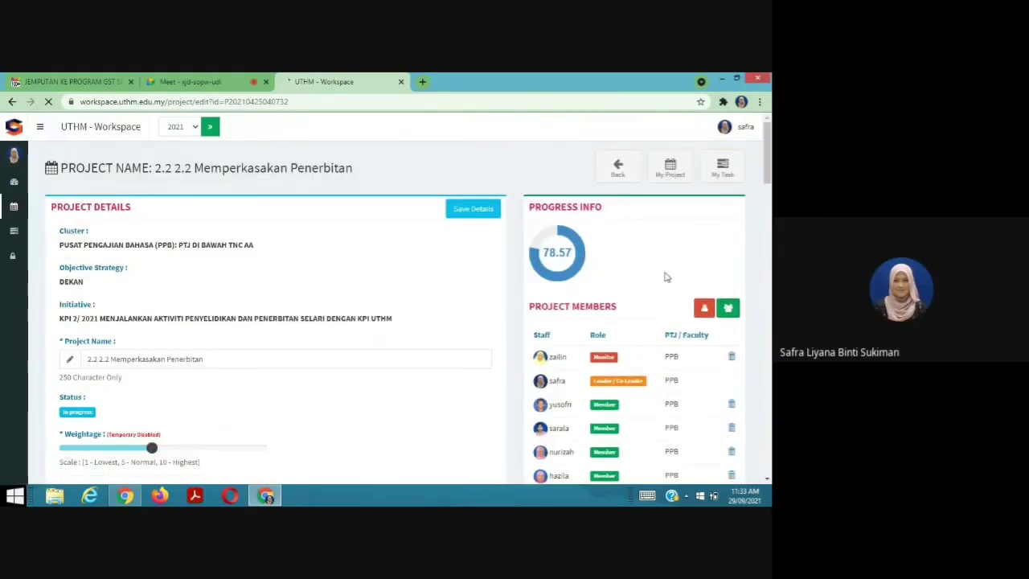
Open the project "2.2 Memperkasakan Penerbitan" from the dashboard, check its details and members, and return to the dashboard
click(11, 102)
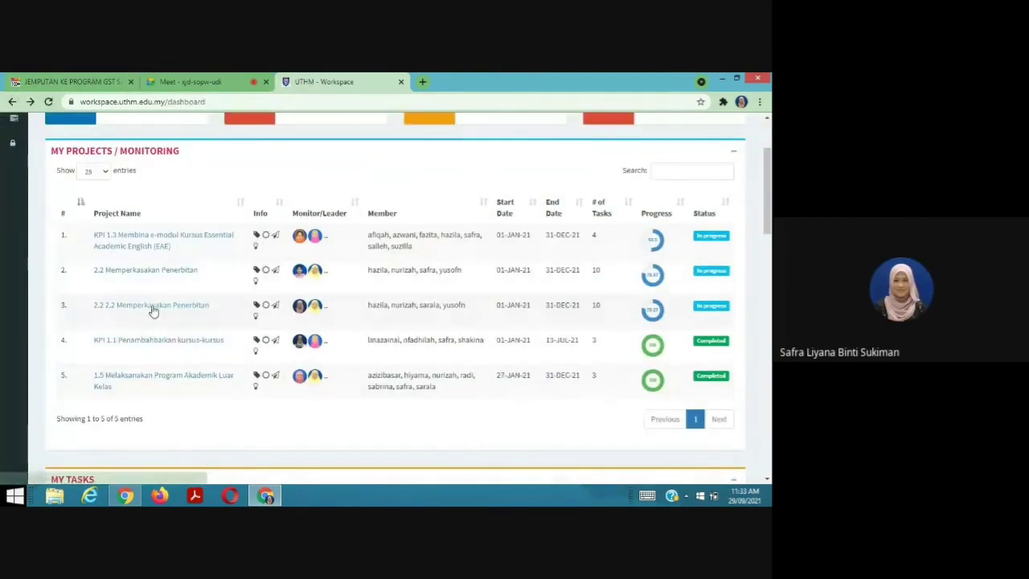
click(148, 270)
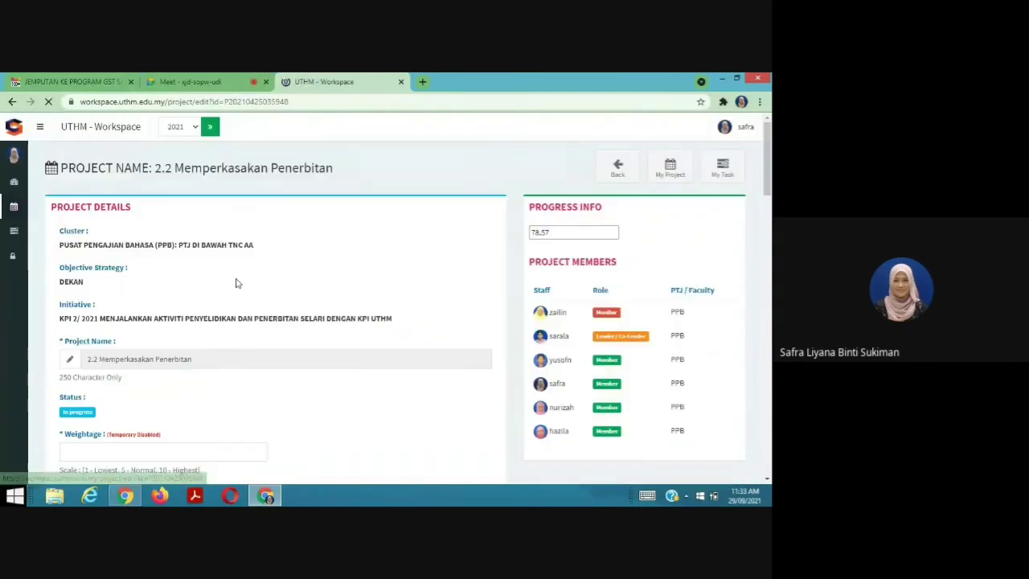
scroll(365, 387, down, 1)
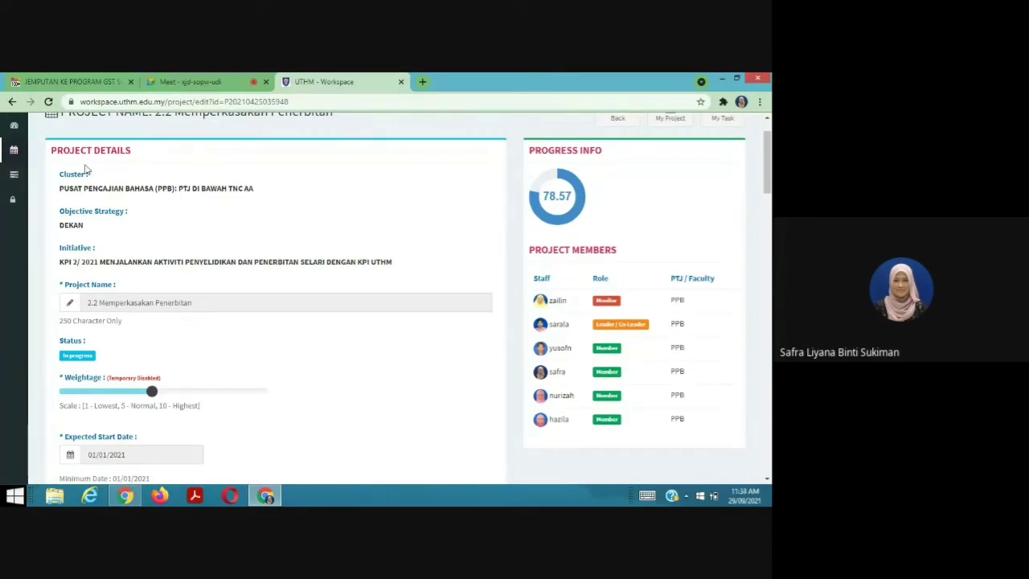
click(12, 101)
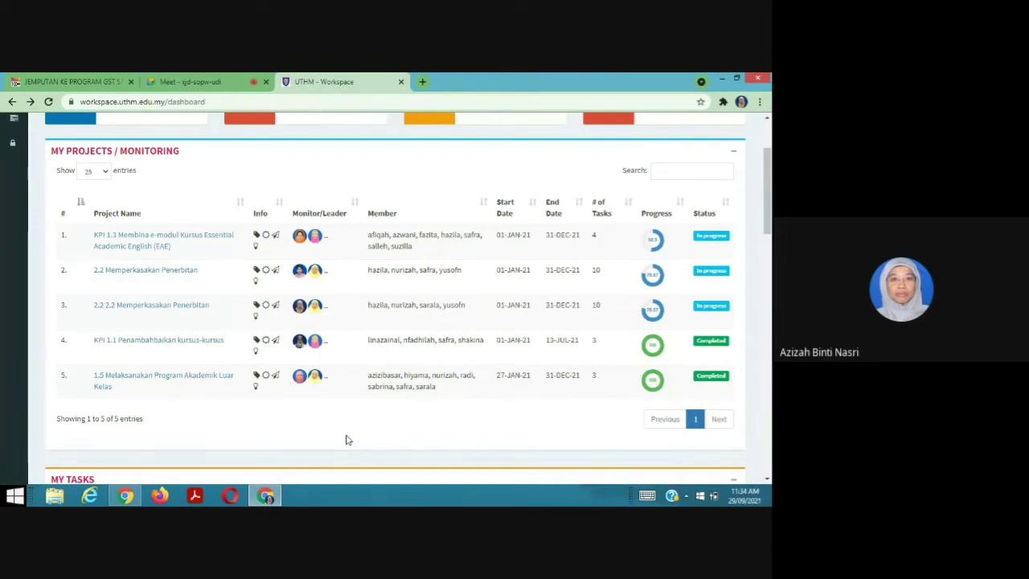
Reopen the project "2.2 Memperkasakan Penerbitan" and examine its dates, description, expected outcomes and tasks list
click(113, 272)
scroll(324, 422, down, 1)
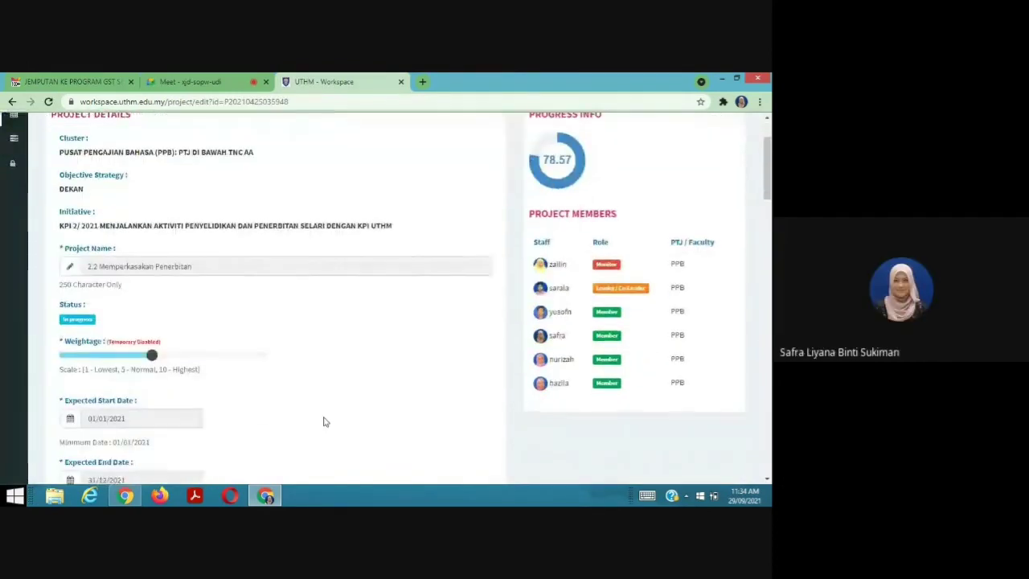
scroll(324, 421, down, 2)
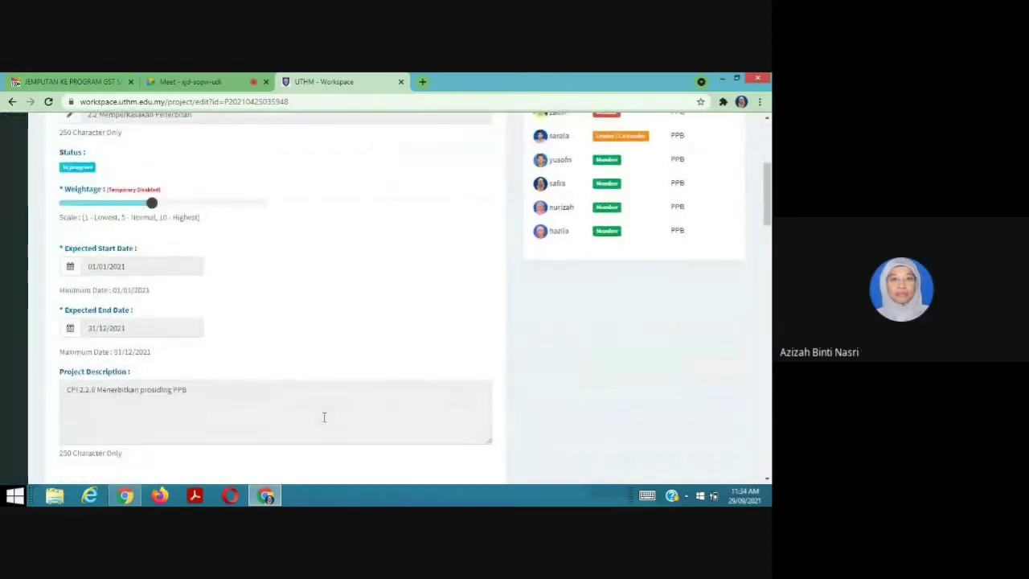
scroll(324, 418, up, 1)
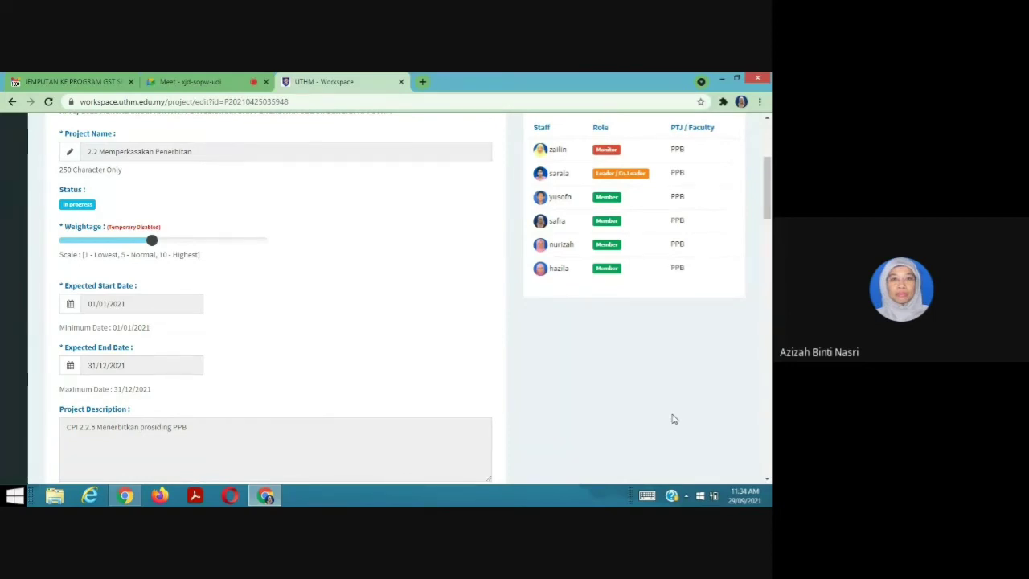
scroll(673, 419, down, 2)
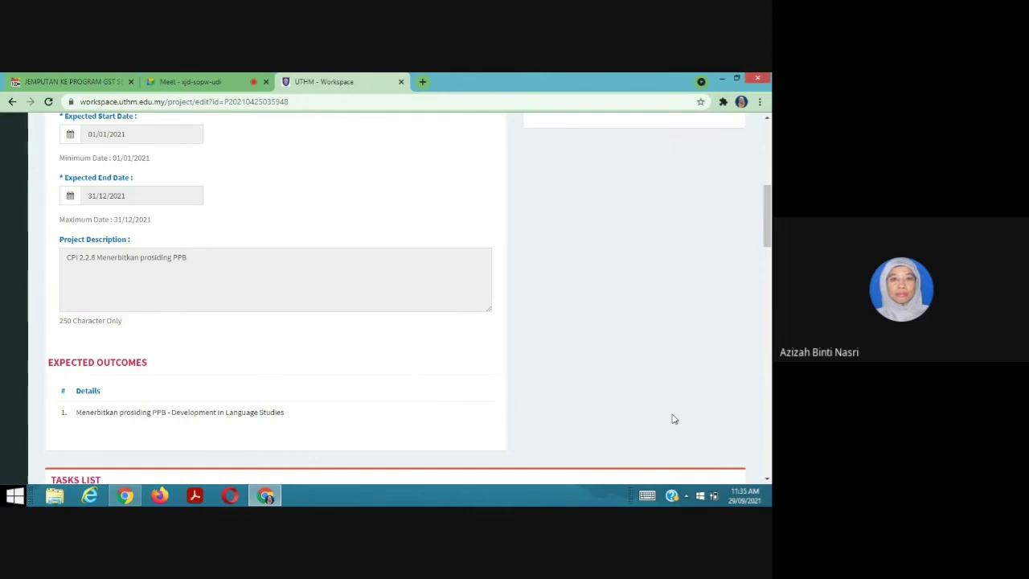
scroll(673, 419, down, 5)
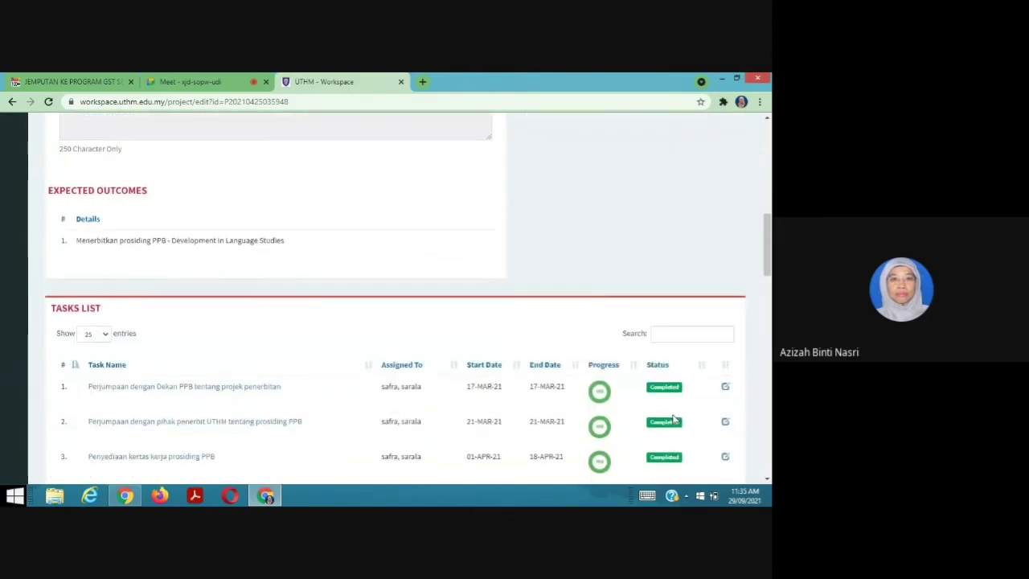
scroll(674, 419, down, 1)
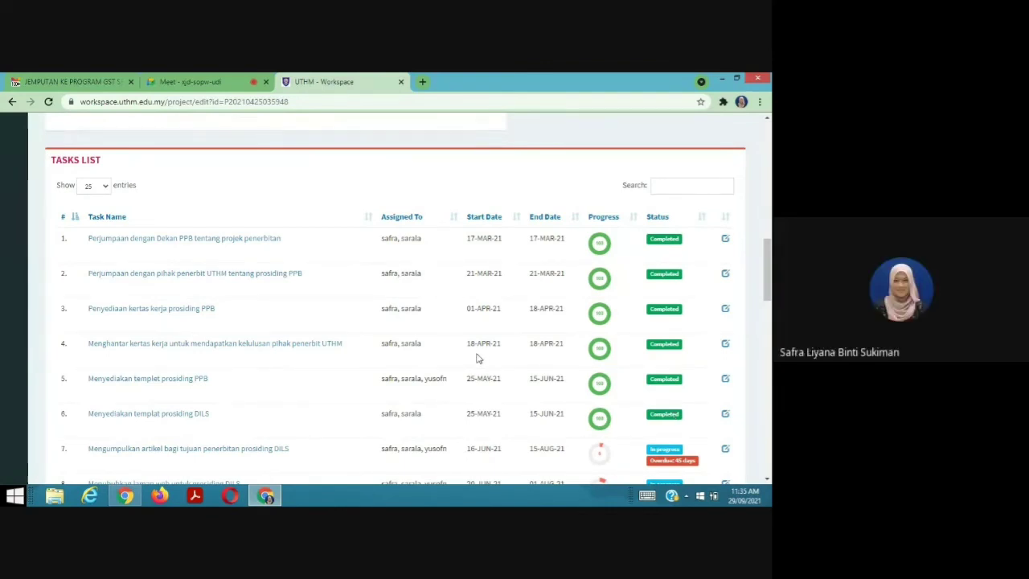
Compare the project's description and expected outcomes with the assignments and statuses in its tasks list, and return to the dashboard
scroll(342, 290, up, 5)
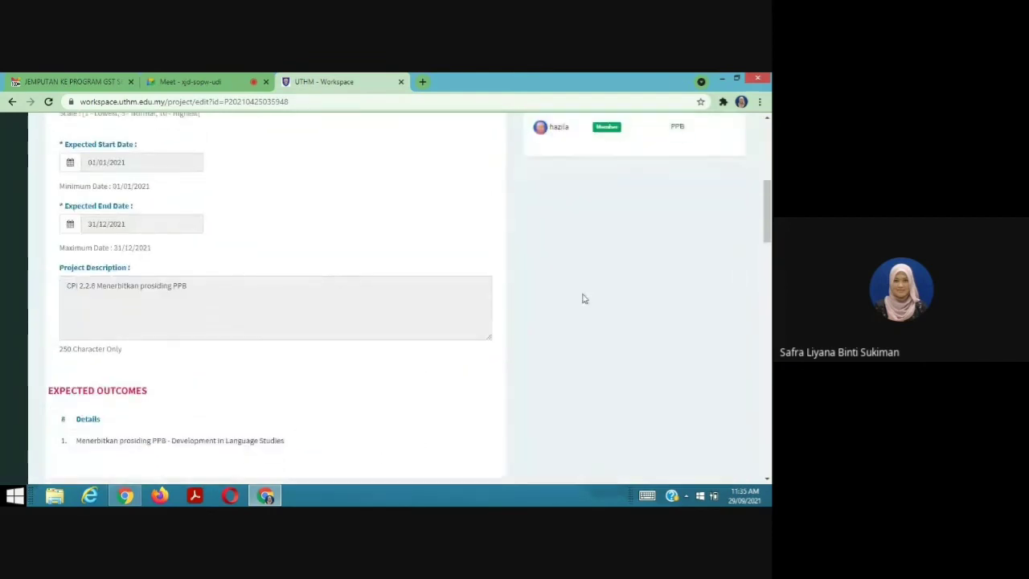
scroll(581, 294, up, 2)
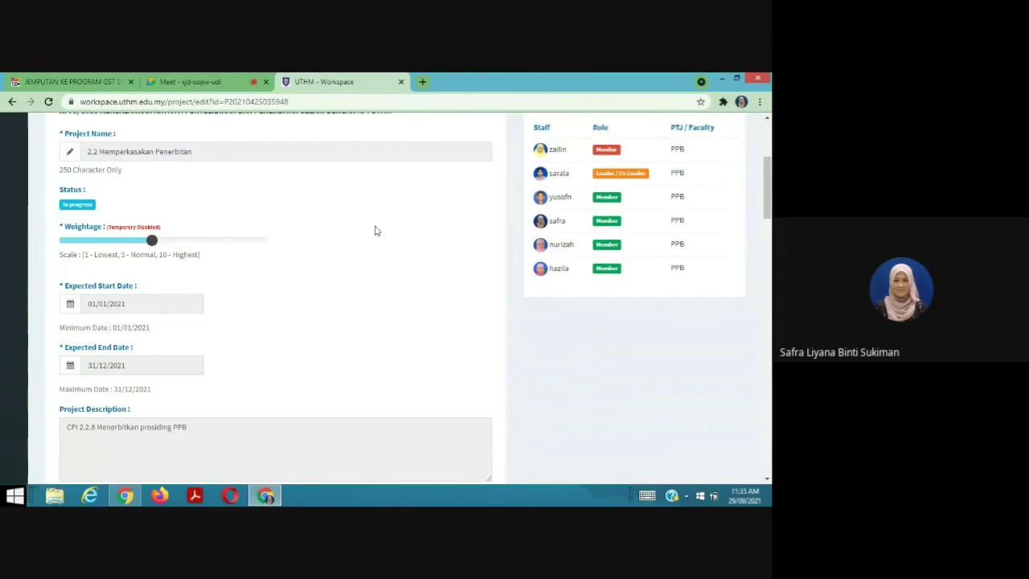
scroll(375, 231, down, 3)
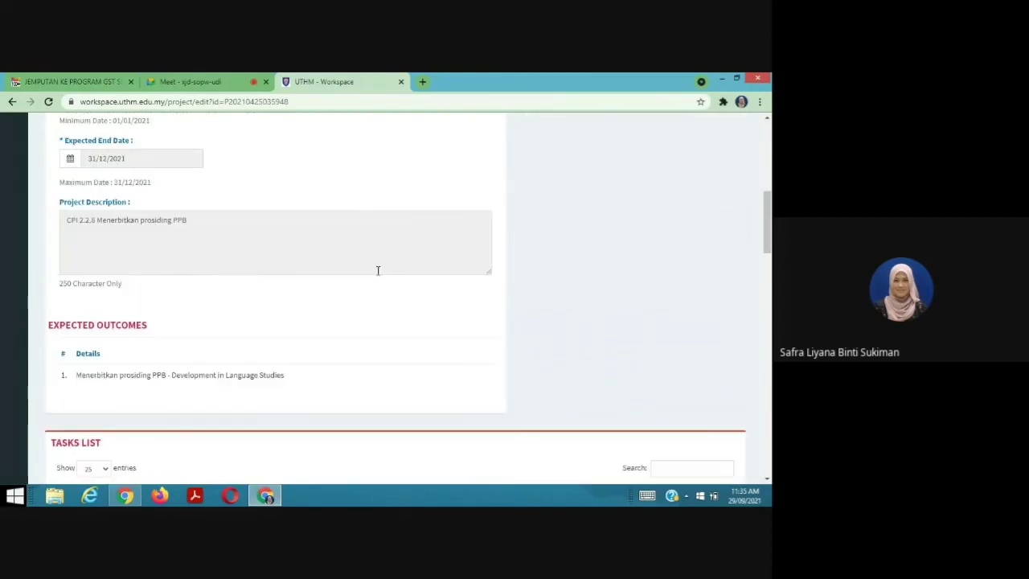
scroll(378, 270, down, 6)
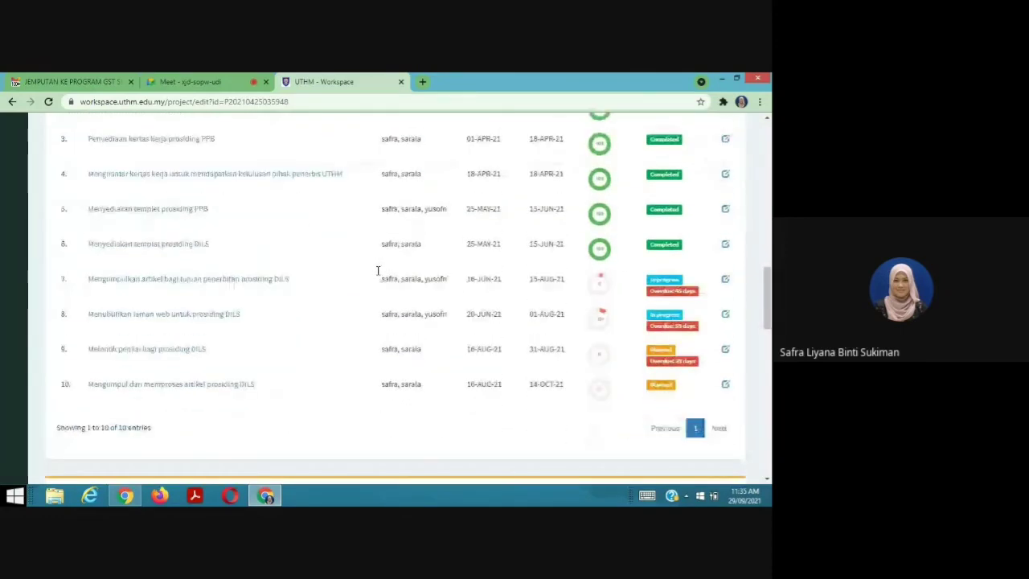
scroll(378, 271, down, 2)
scroll(379, 275, up, 1)
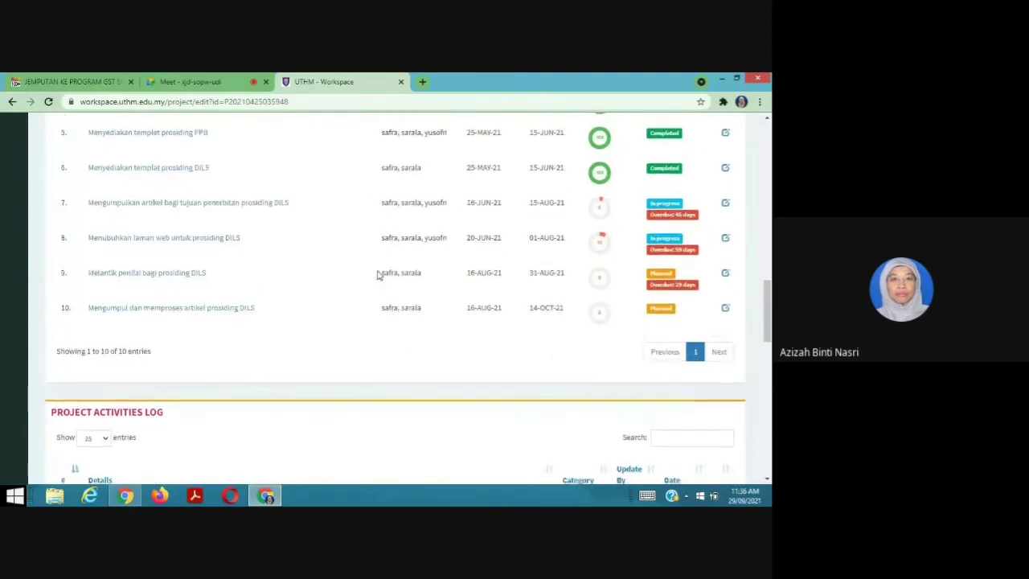
scroll(379, 275, up, 1)
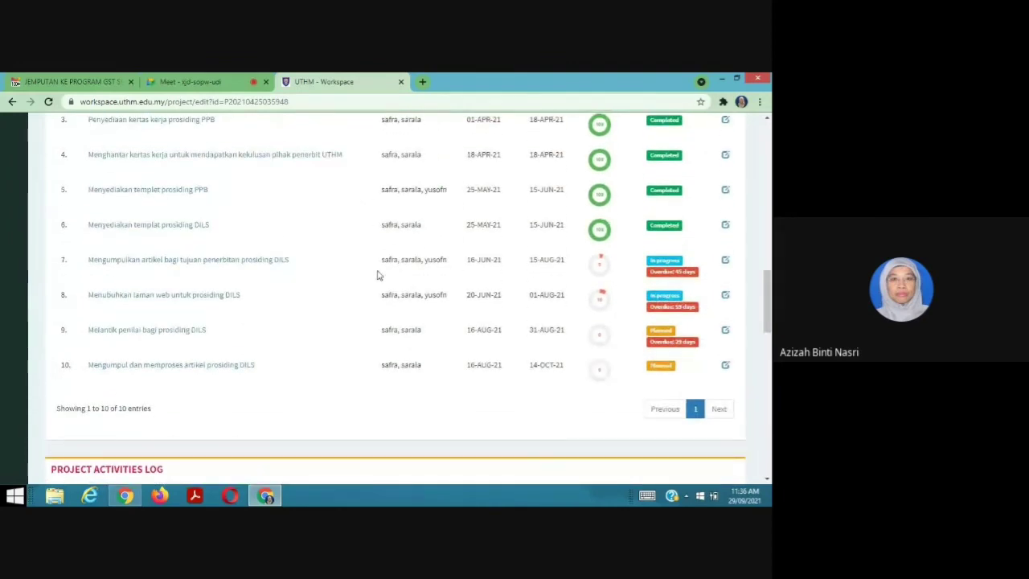
scroll(379, 275, up, 3)
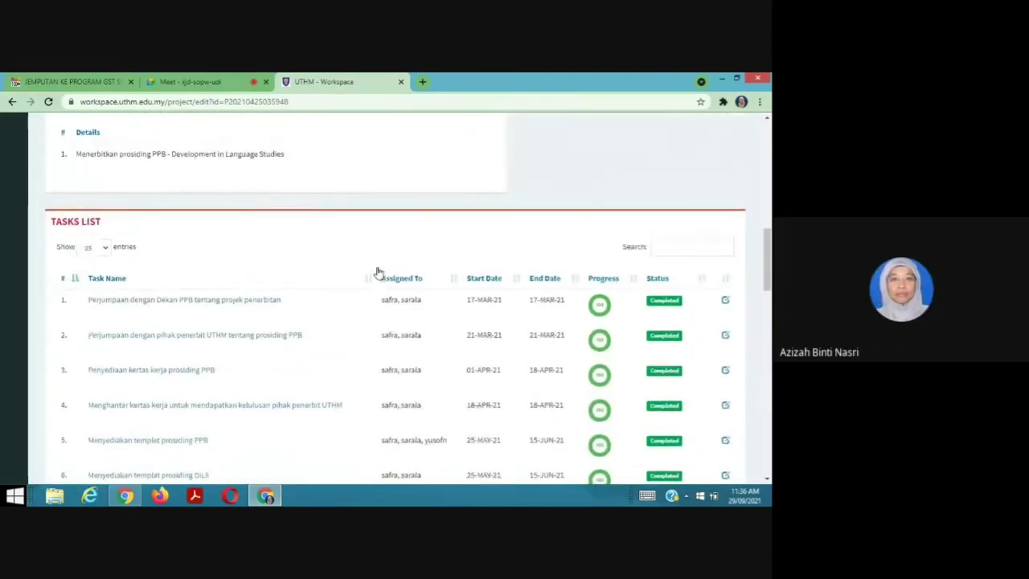
scroll(379, 272, up, 1)
click(12, 102)
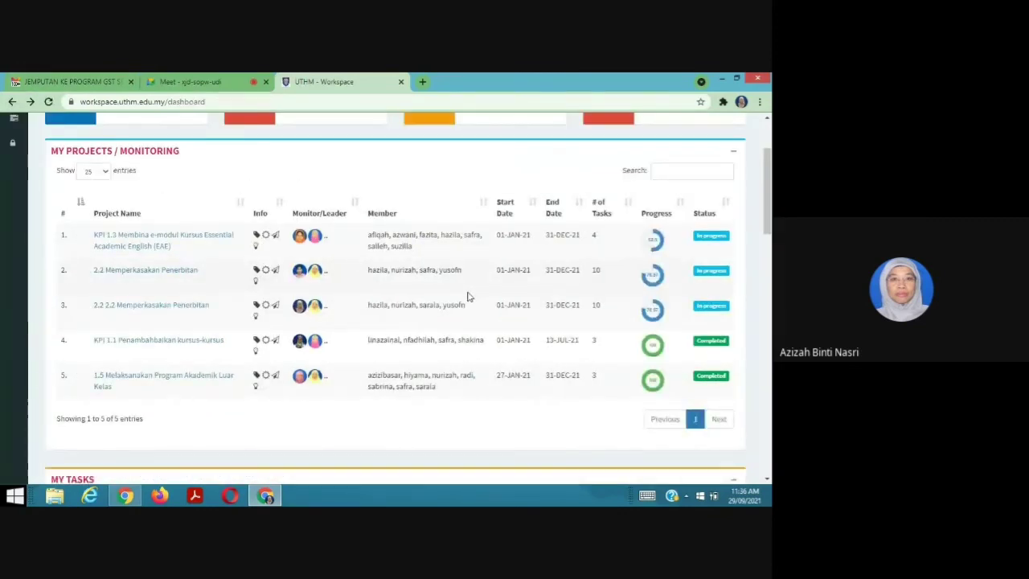
Open the project "2.2 2.2 Memperkasakan Penerbitan" and examine its members, description, expected outcomes and tasks list
click(13, 116)
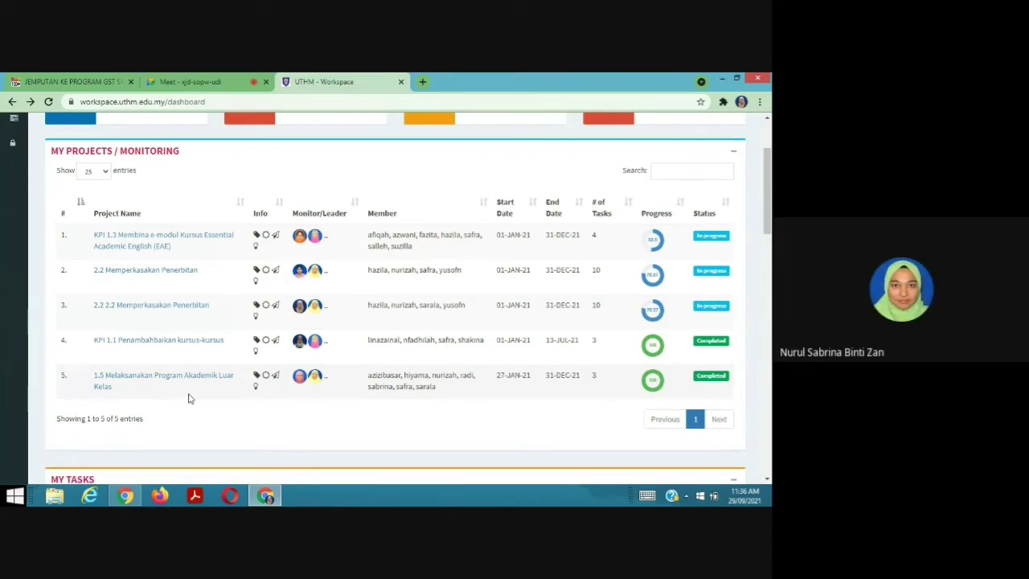
click(150, 313)
scroll(355, 351, down, 2)
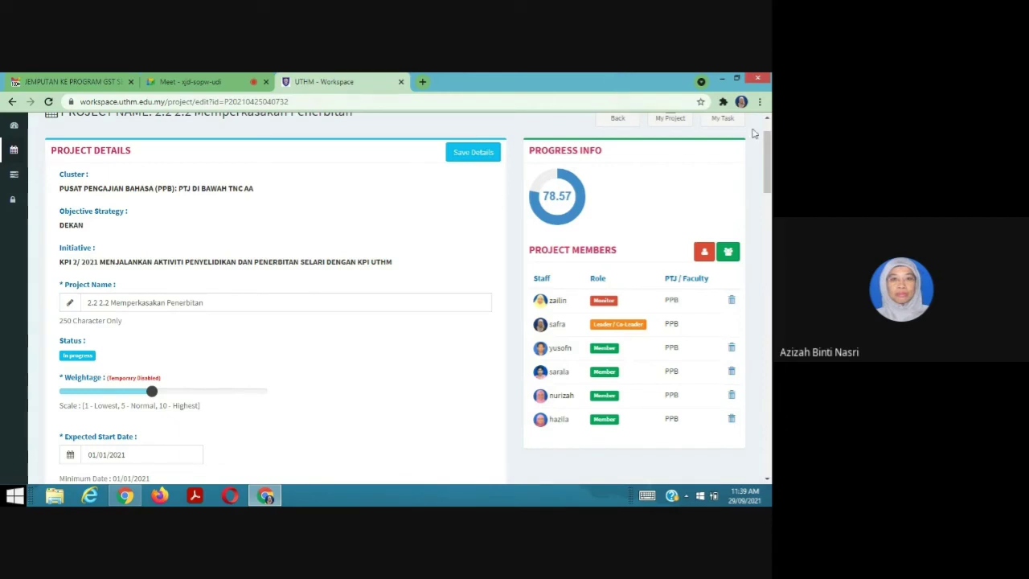
drag(768, 159, 769, 226)
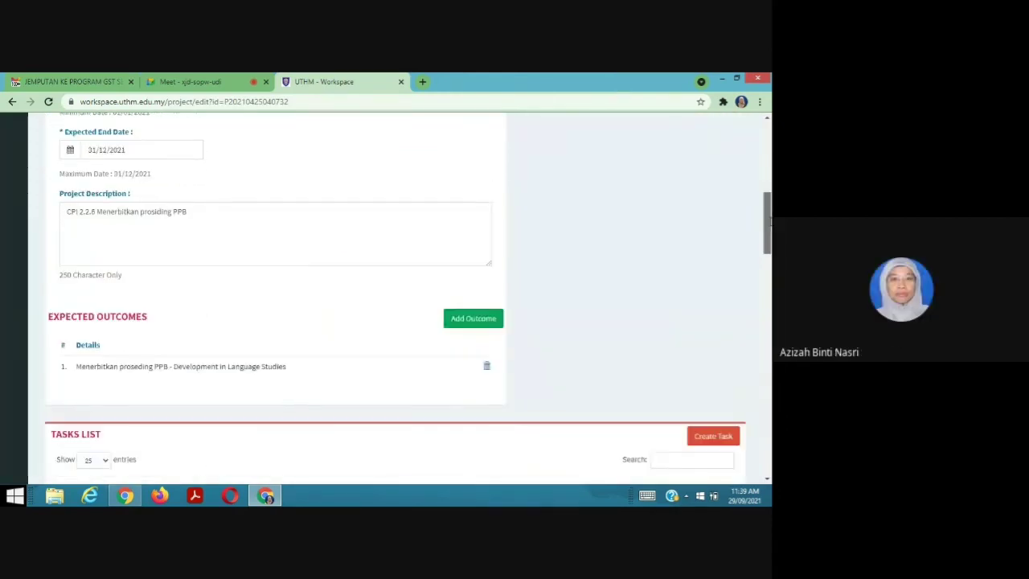
scroll(710, 277, up, 1)
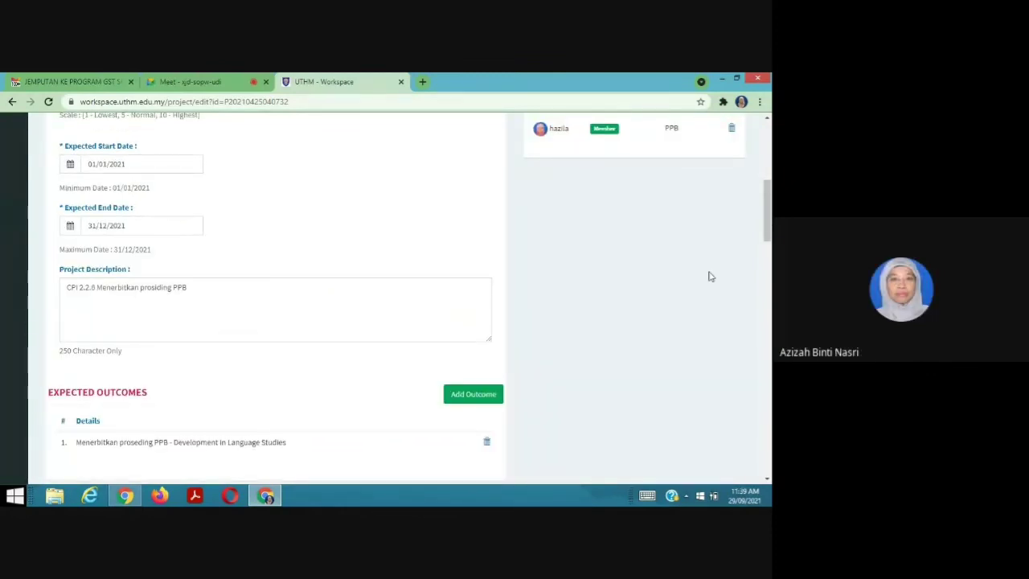
scroll(707, 271, up, 3)
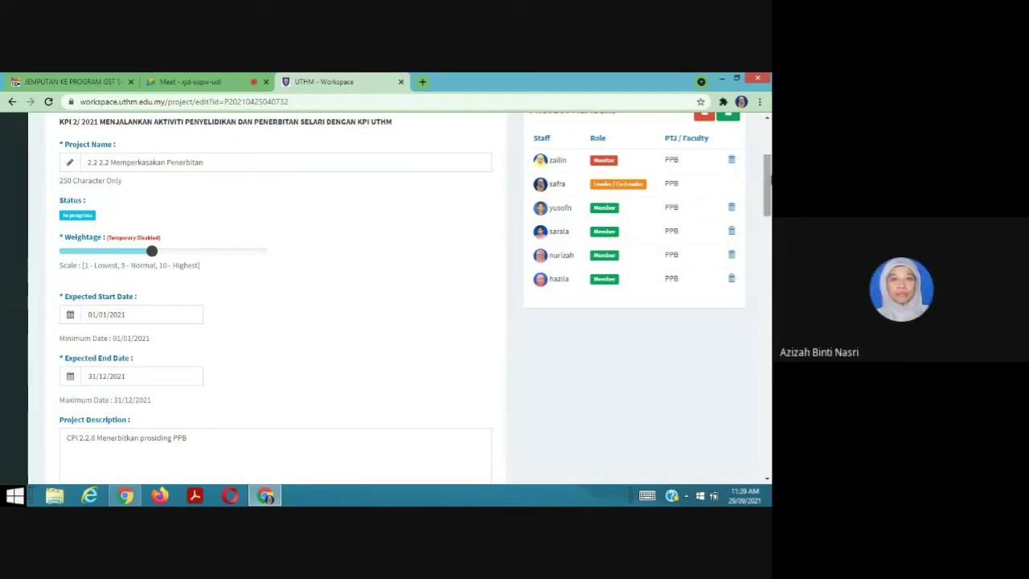
drag(770, 181, 762, 292)
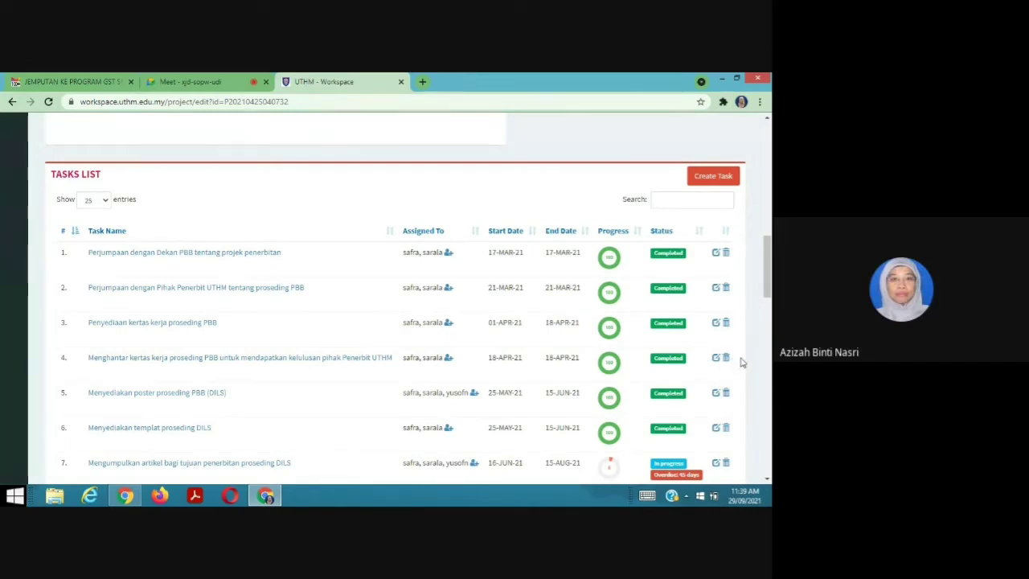
scroll(742, 362, up, 1)
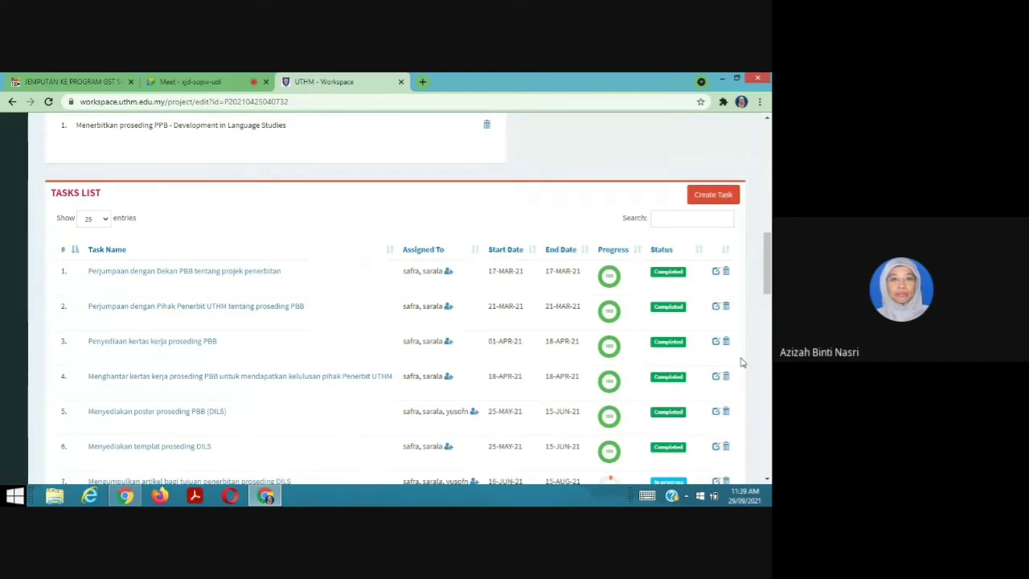
mouse_move(769, 274)
mouse_down()
mouse_move(769, 325)
mouse_move(769, 273)
mouse_up()
Switch to the Google Meet call and stop presenting the screen
click(190, 81)
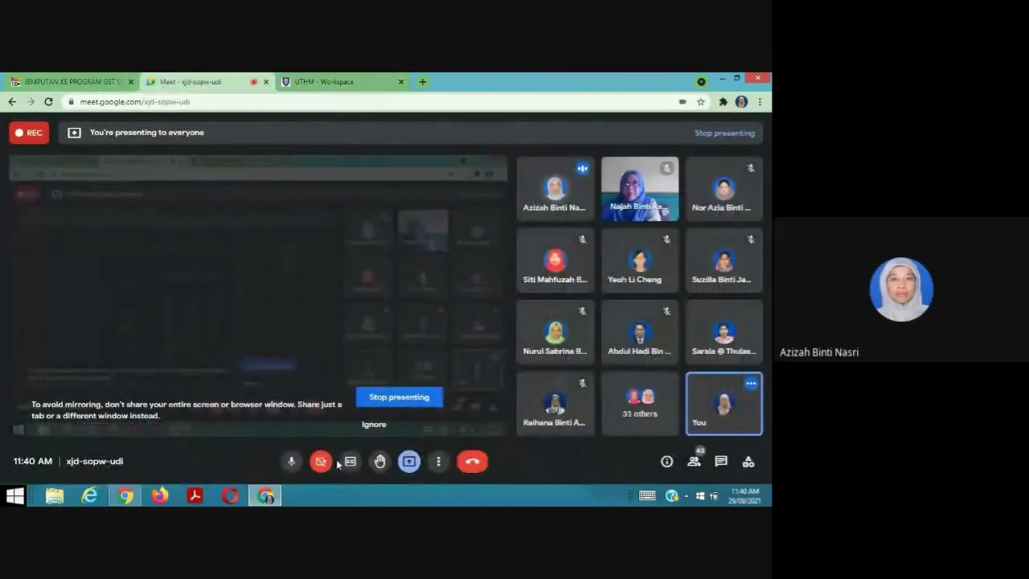
click(429, 399)
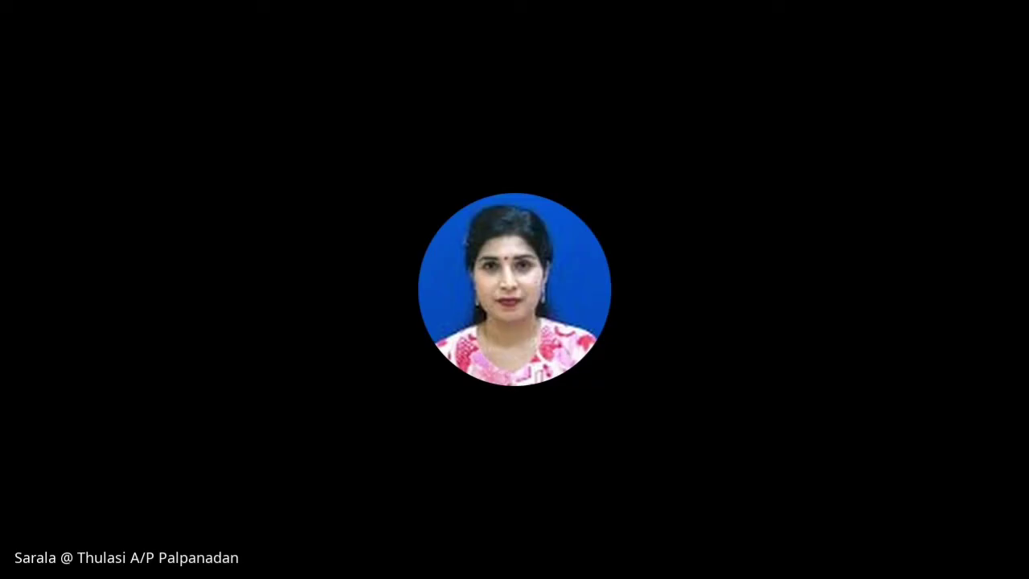
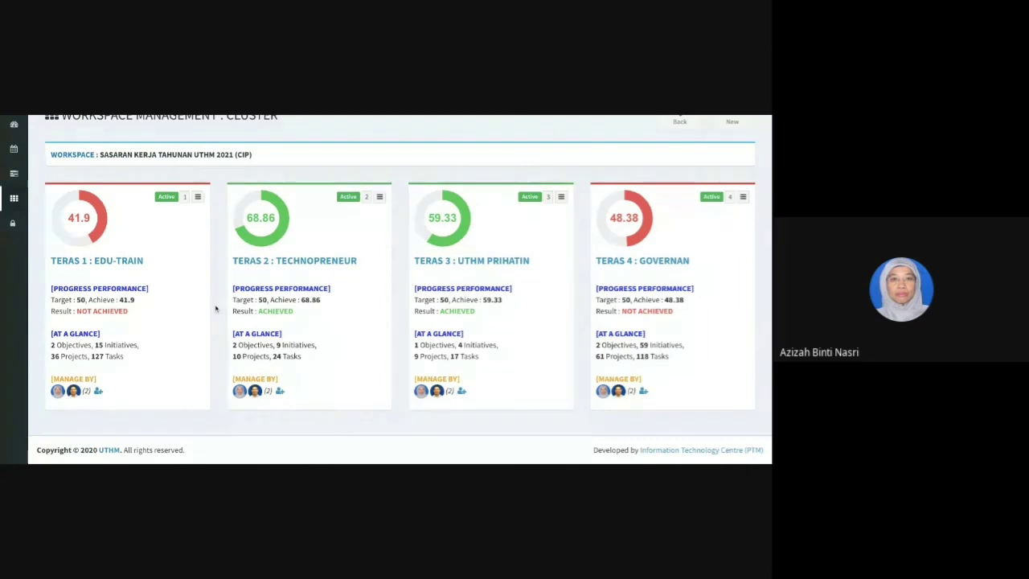
Open the cluster "TERAS 1 : EDU-TRAIN" and its objective "SUB-TERAS : T1.2 - PEMERKASAAN TVET & PENGANTARABANGSAAN"
click(133, 261)
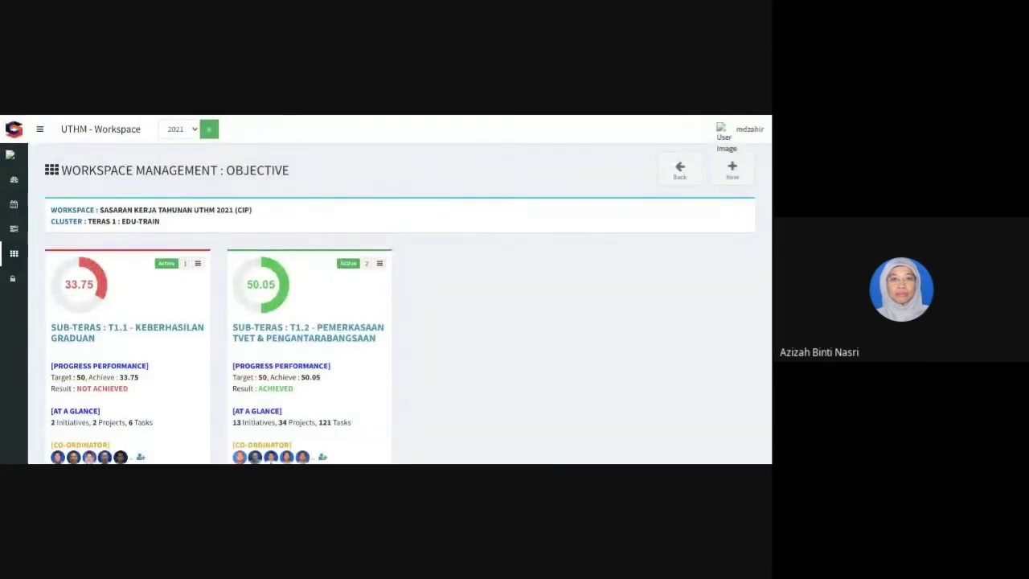
scroll(385, 315, down, 2)
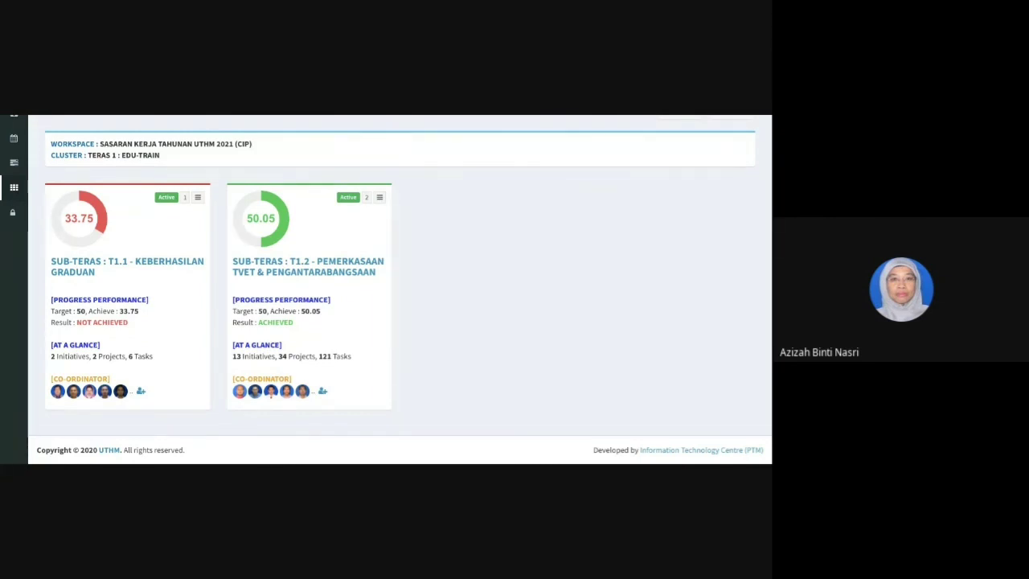
click(253, 275)
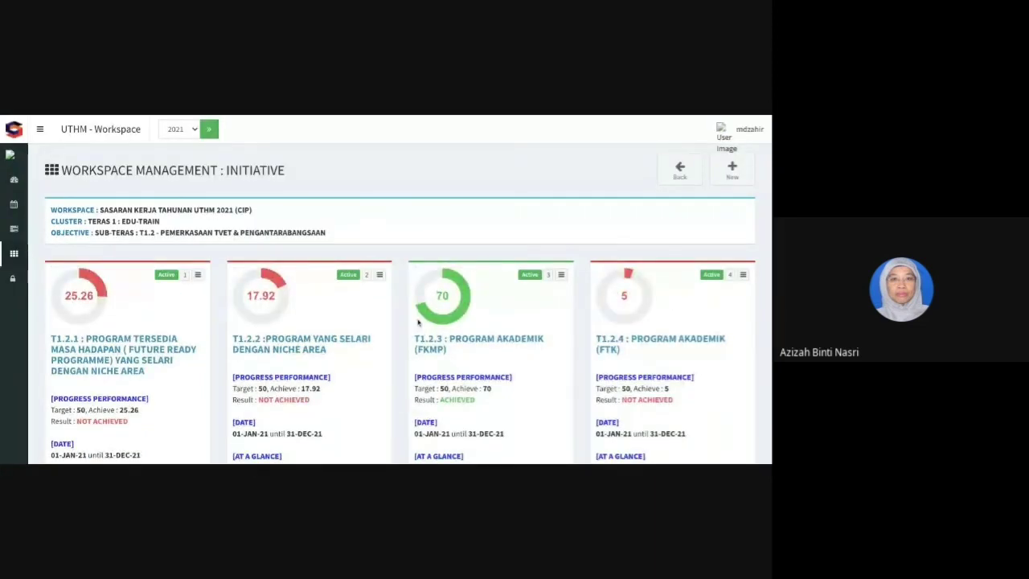
Open the initiative "T1.2.3 : PROGRAM AKADEMIK (FKMP)" and its project "FKMP : Membangunkan program akademik baharu untuk transportation hub"
scroll(395, 344, down, 2)
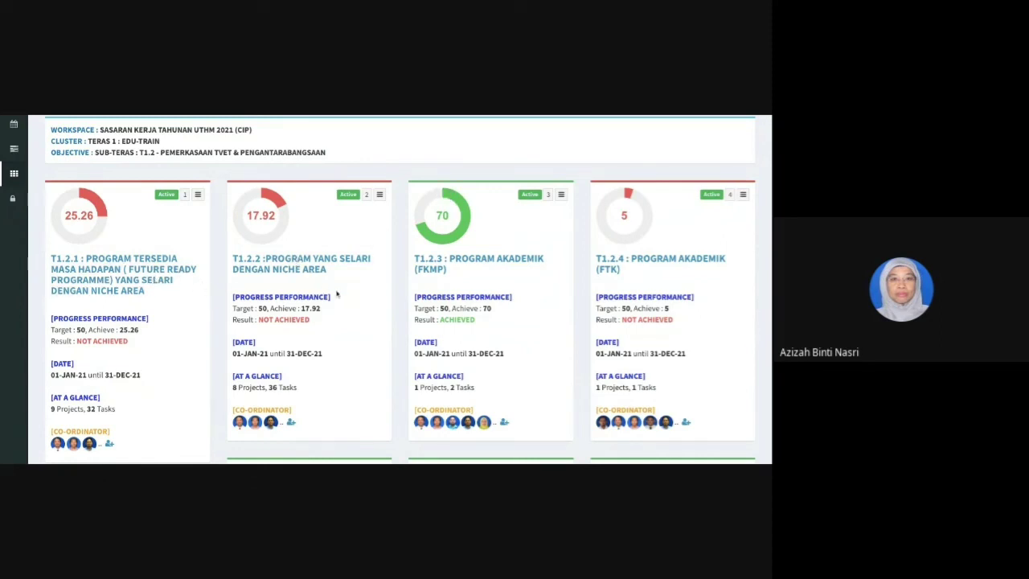
click(426, 273)
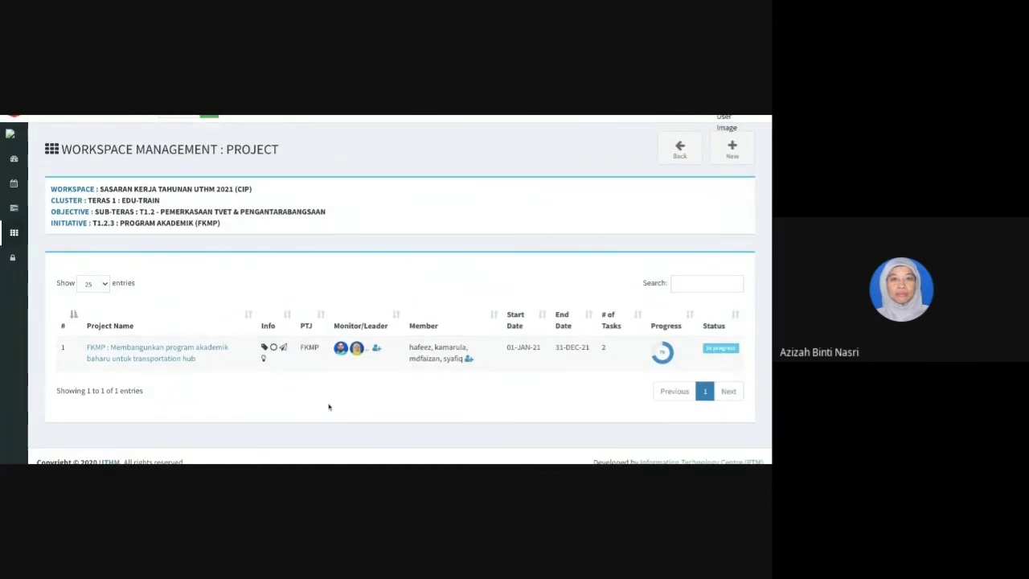
scroll(329, 406, down, 1)
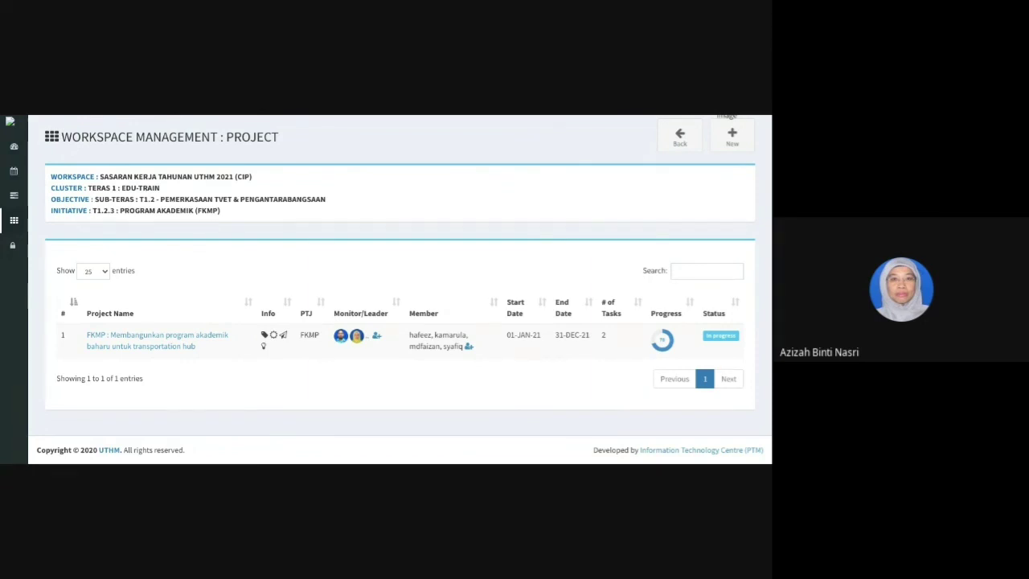
click(193, 340)
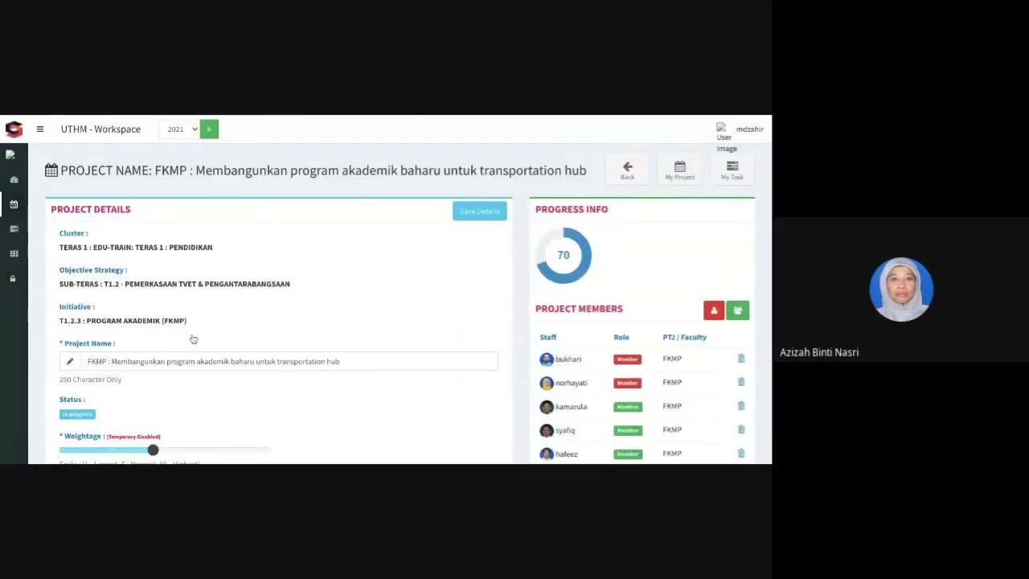
Examine the FKMP transportation hub project's details, members, expected outcomes, tasks list and project activities log
scroll(470, 332, down, 2)
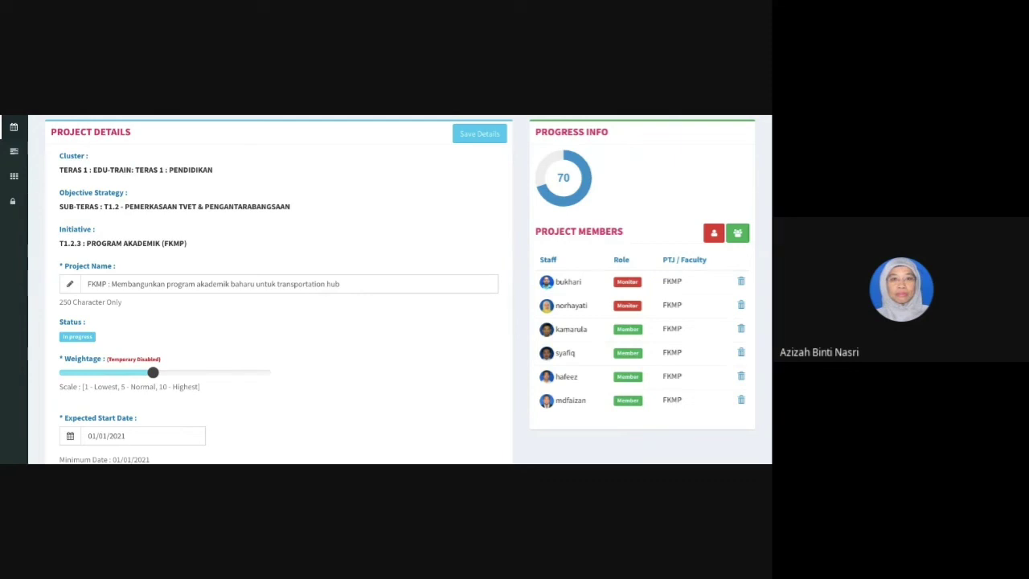
scroll(386, 290, down, 2)
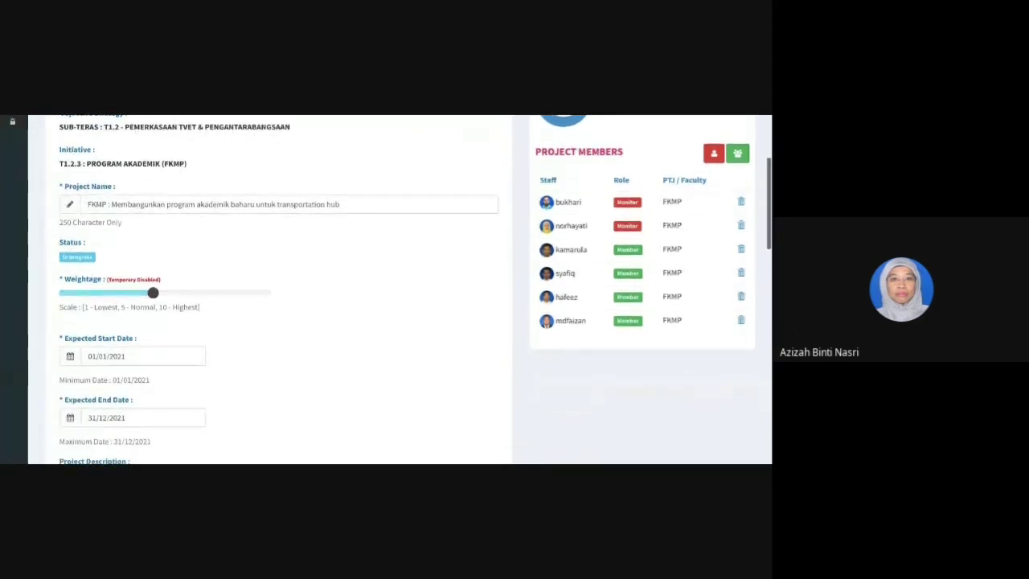
scroll(400, 288, down, 2)
scroll(400, 288, up, 2)
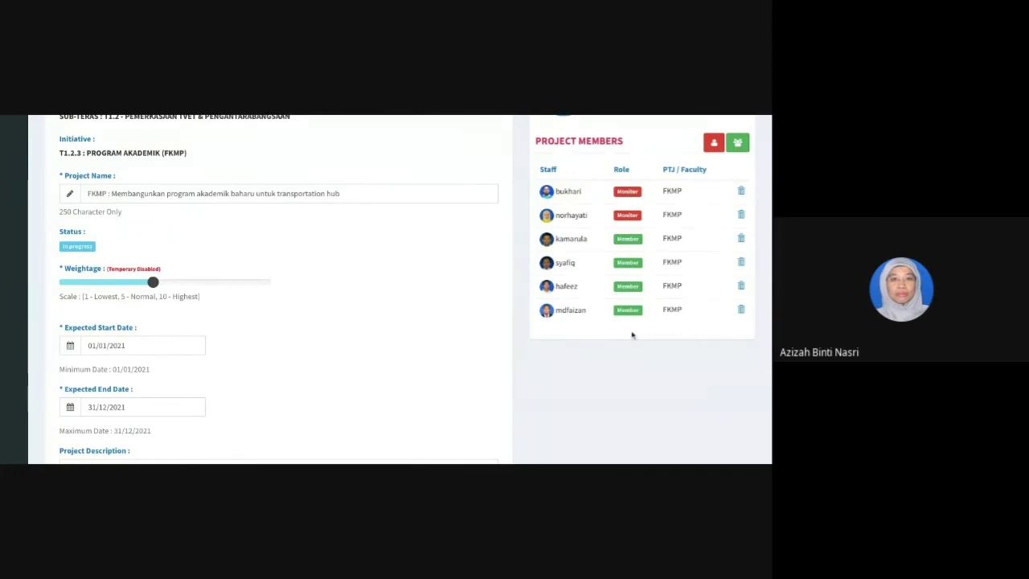
scroll(632, 334, down, 5)
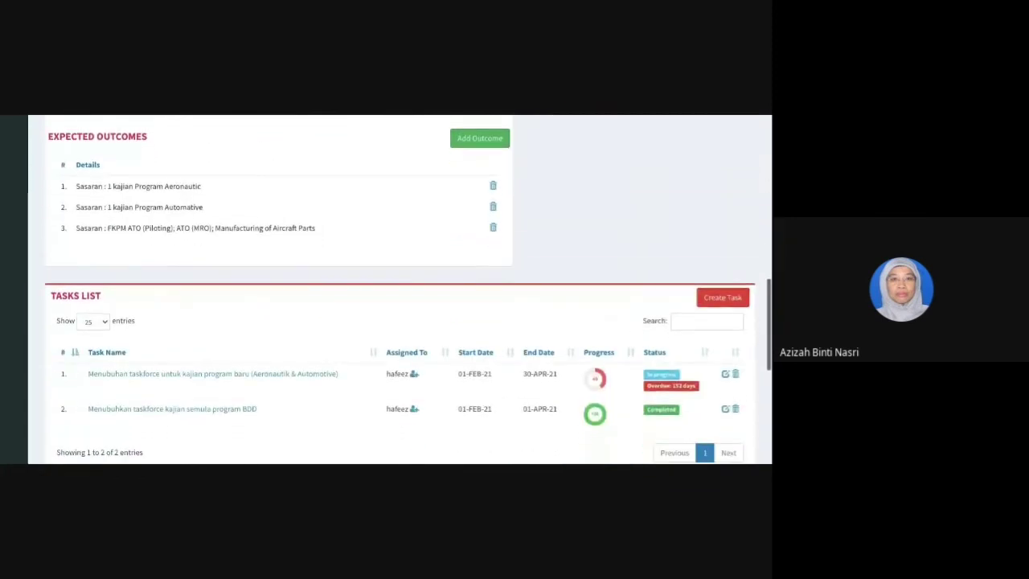
scroll(408, 290, down, 1)
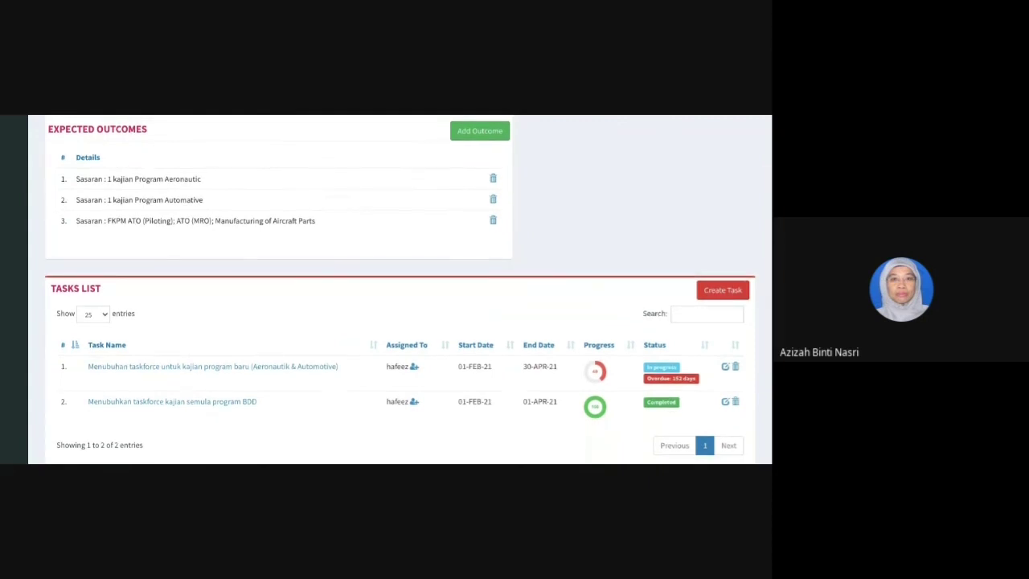
scroll(535, 430, down, 4)
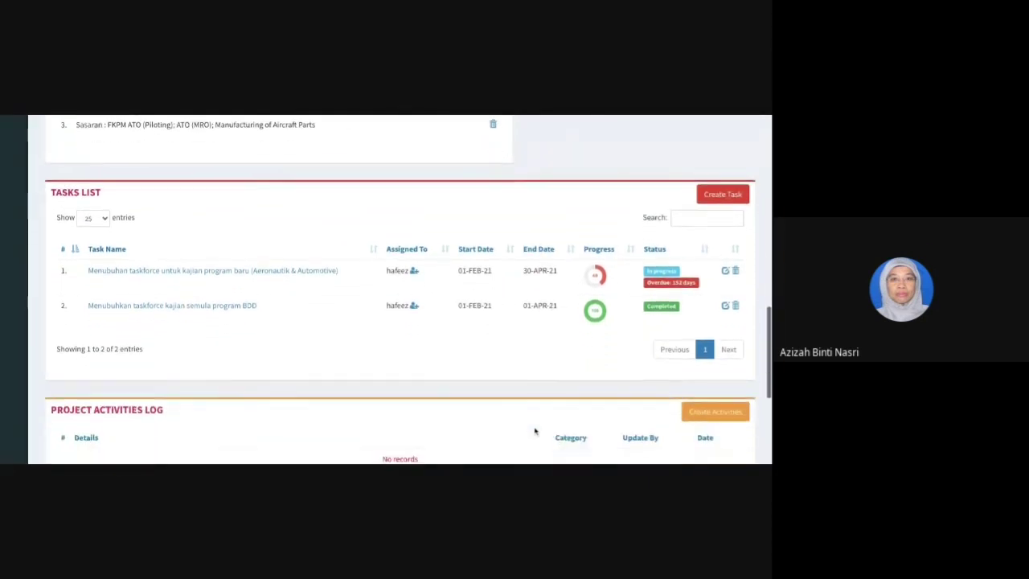
scroll(535, 431, down, 1)
scroll(534, 431, up, 1)
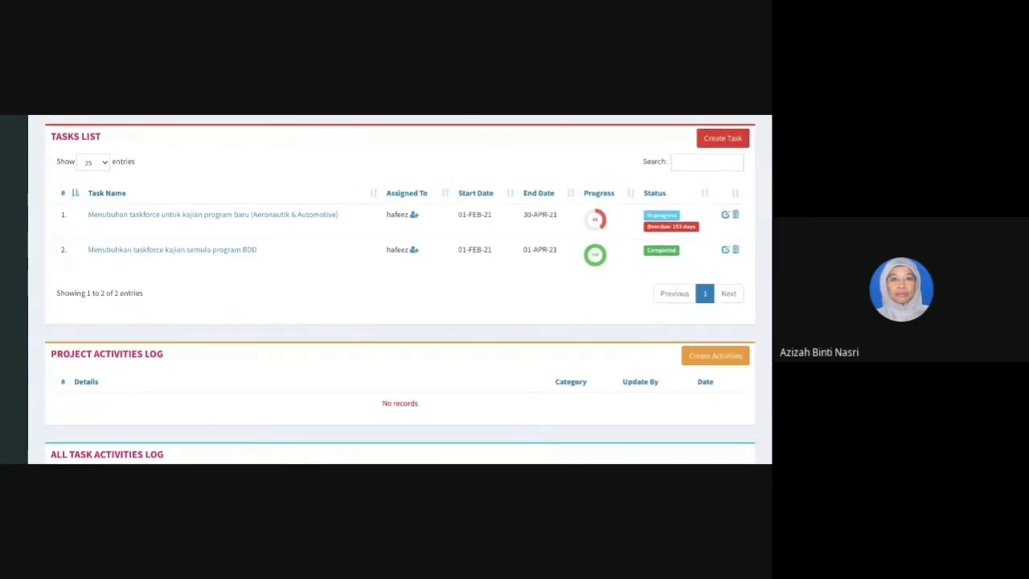
scroll(400, 289, up, 10)
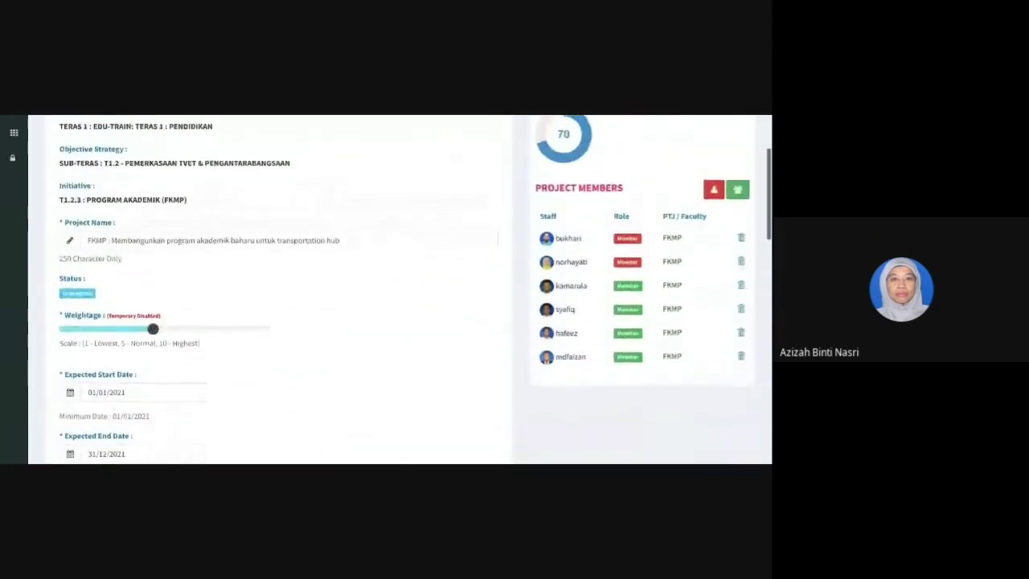
scroll(400, 290, up, 2)
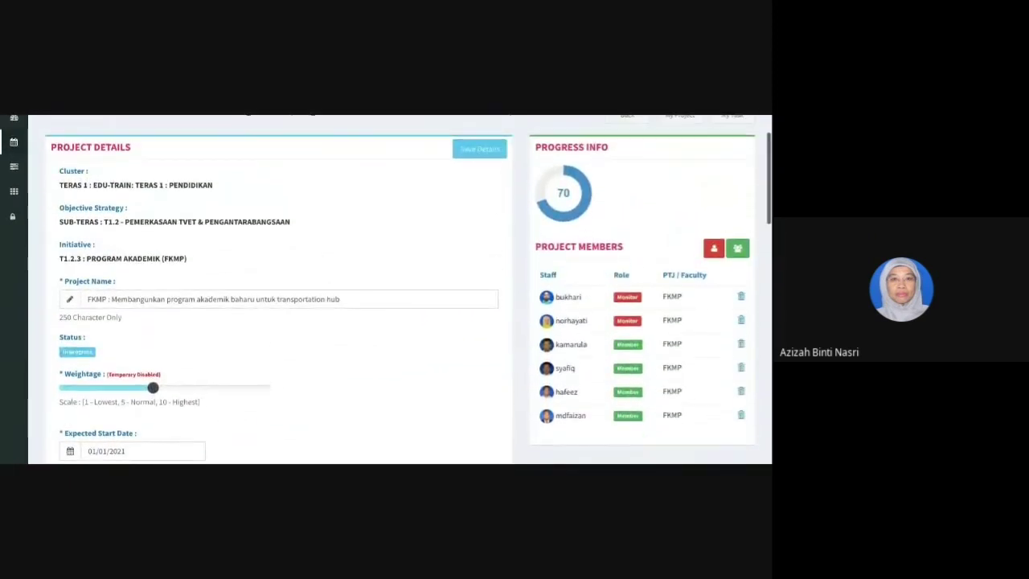
scroll(400, 289, up, 1)
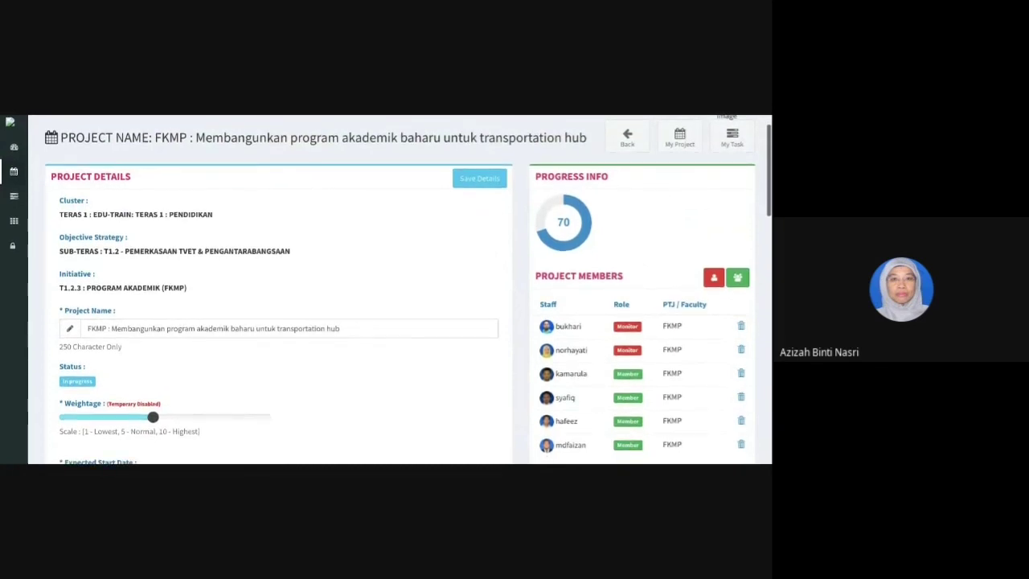